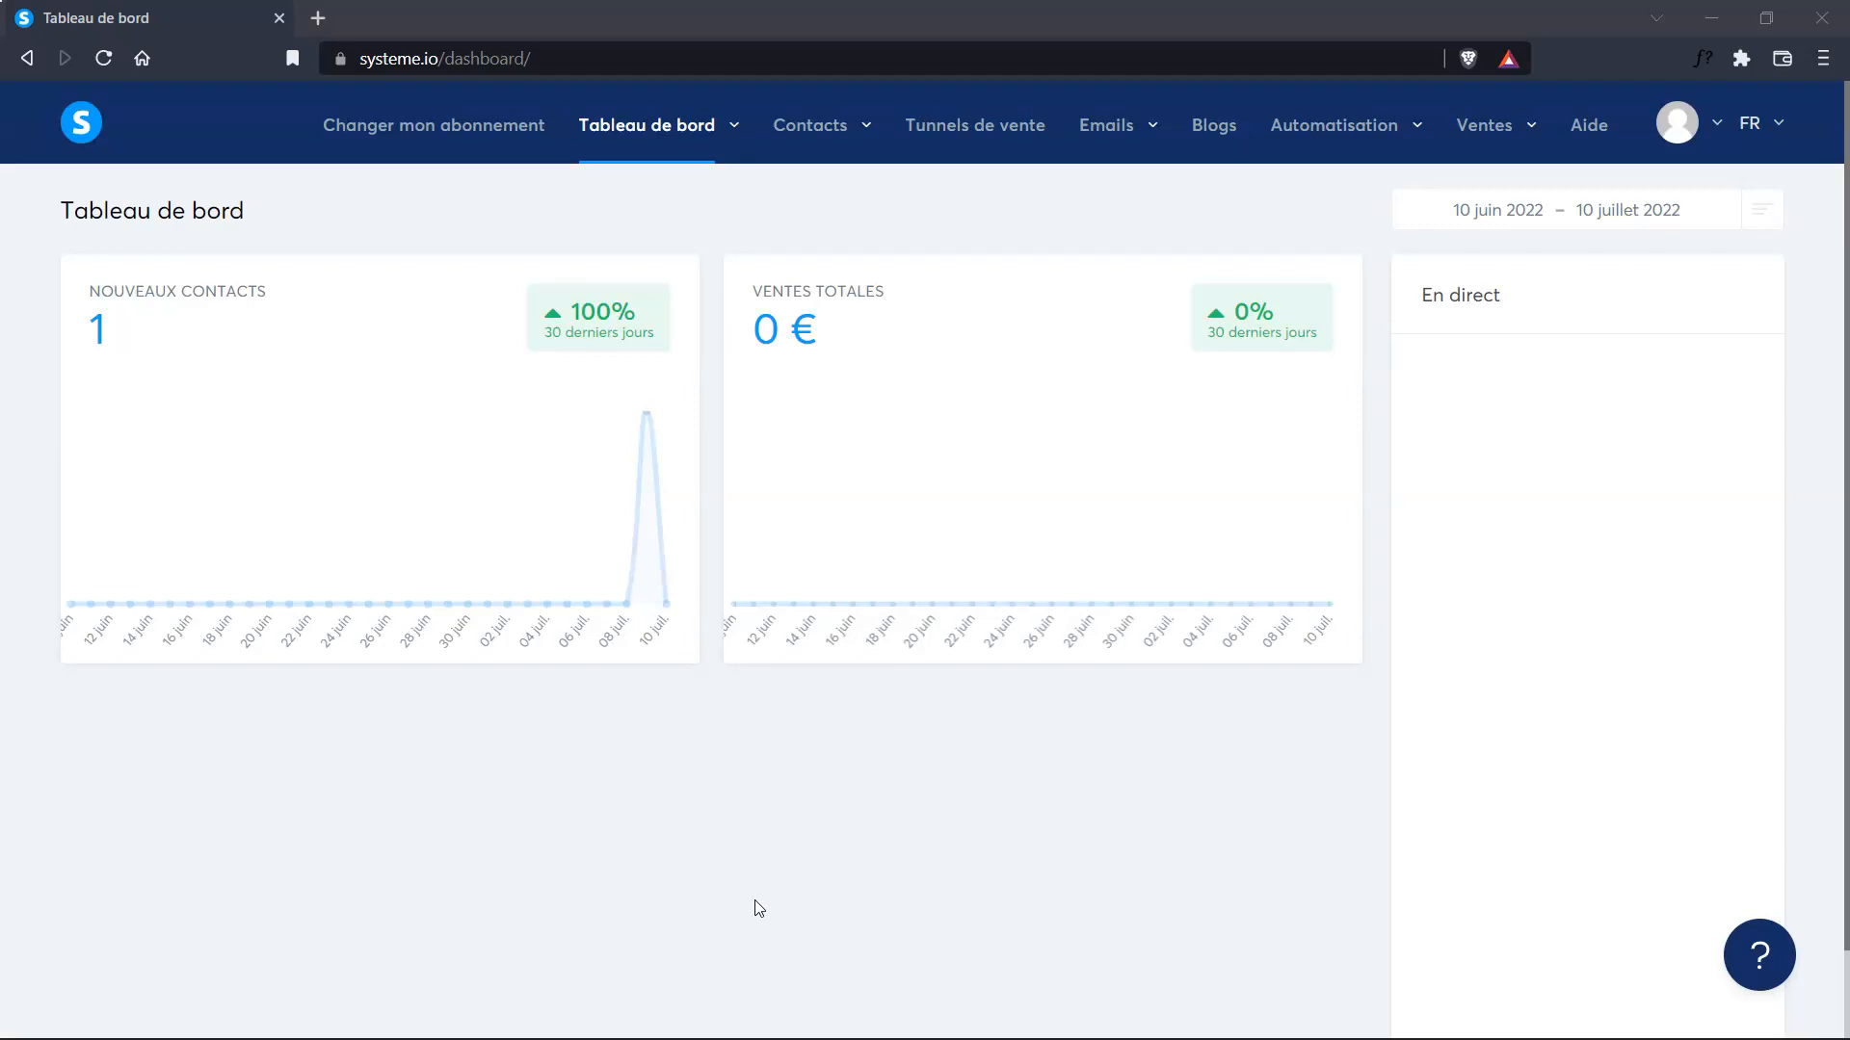
Open the "Revenus avec l'affiliation" course curriculum and expand 1er module to show its chapters
left_click(772, 901)
mouse_move(1352, 144)
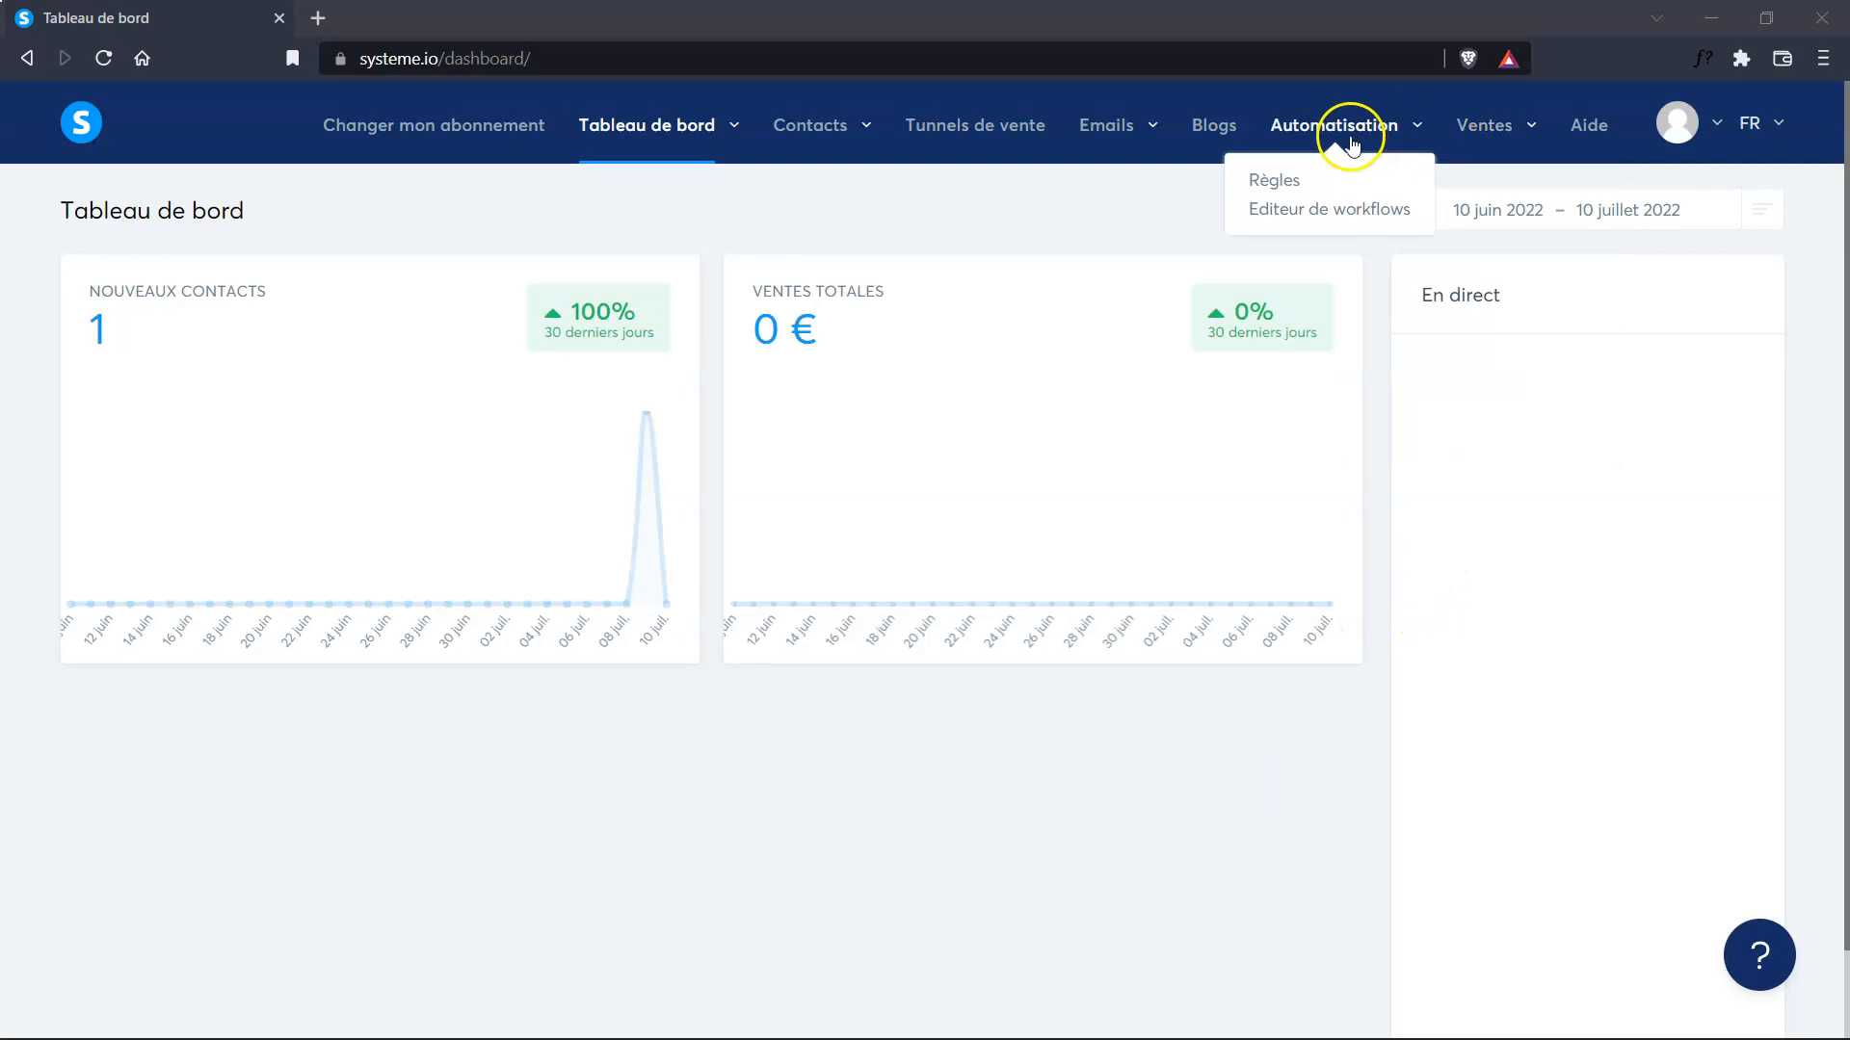
mouse_move(1459, 135)
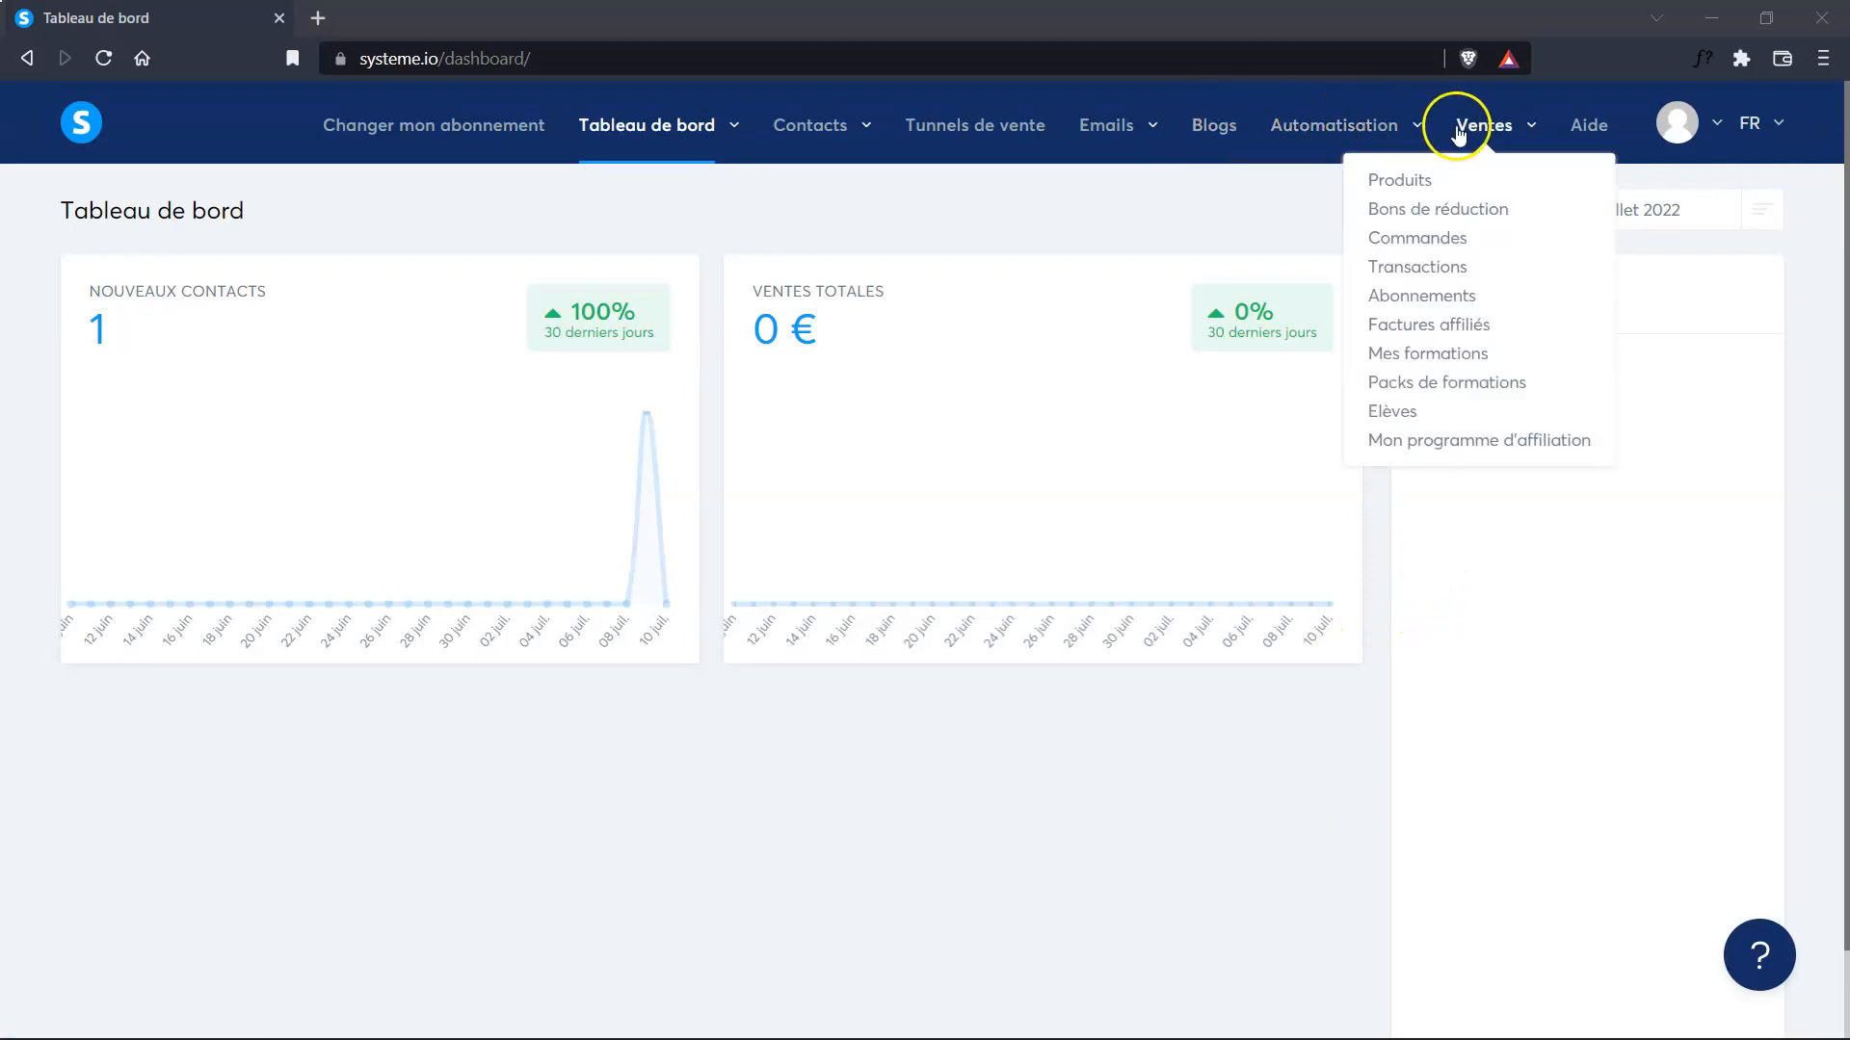
left_click(1439, 355)
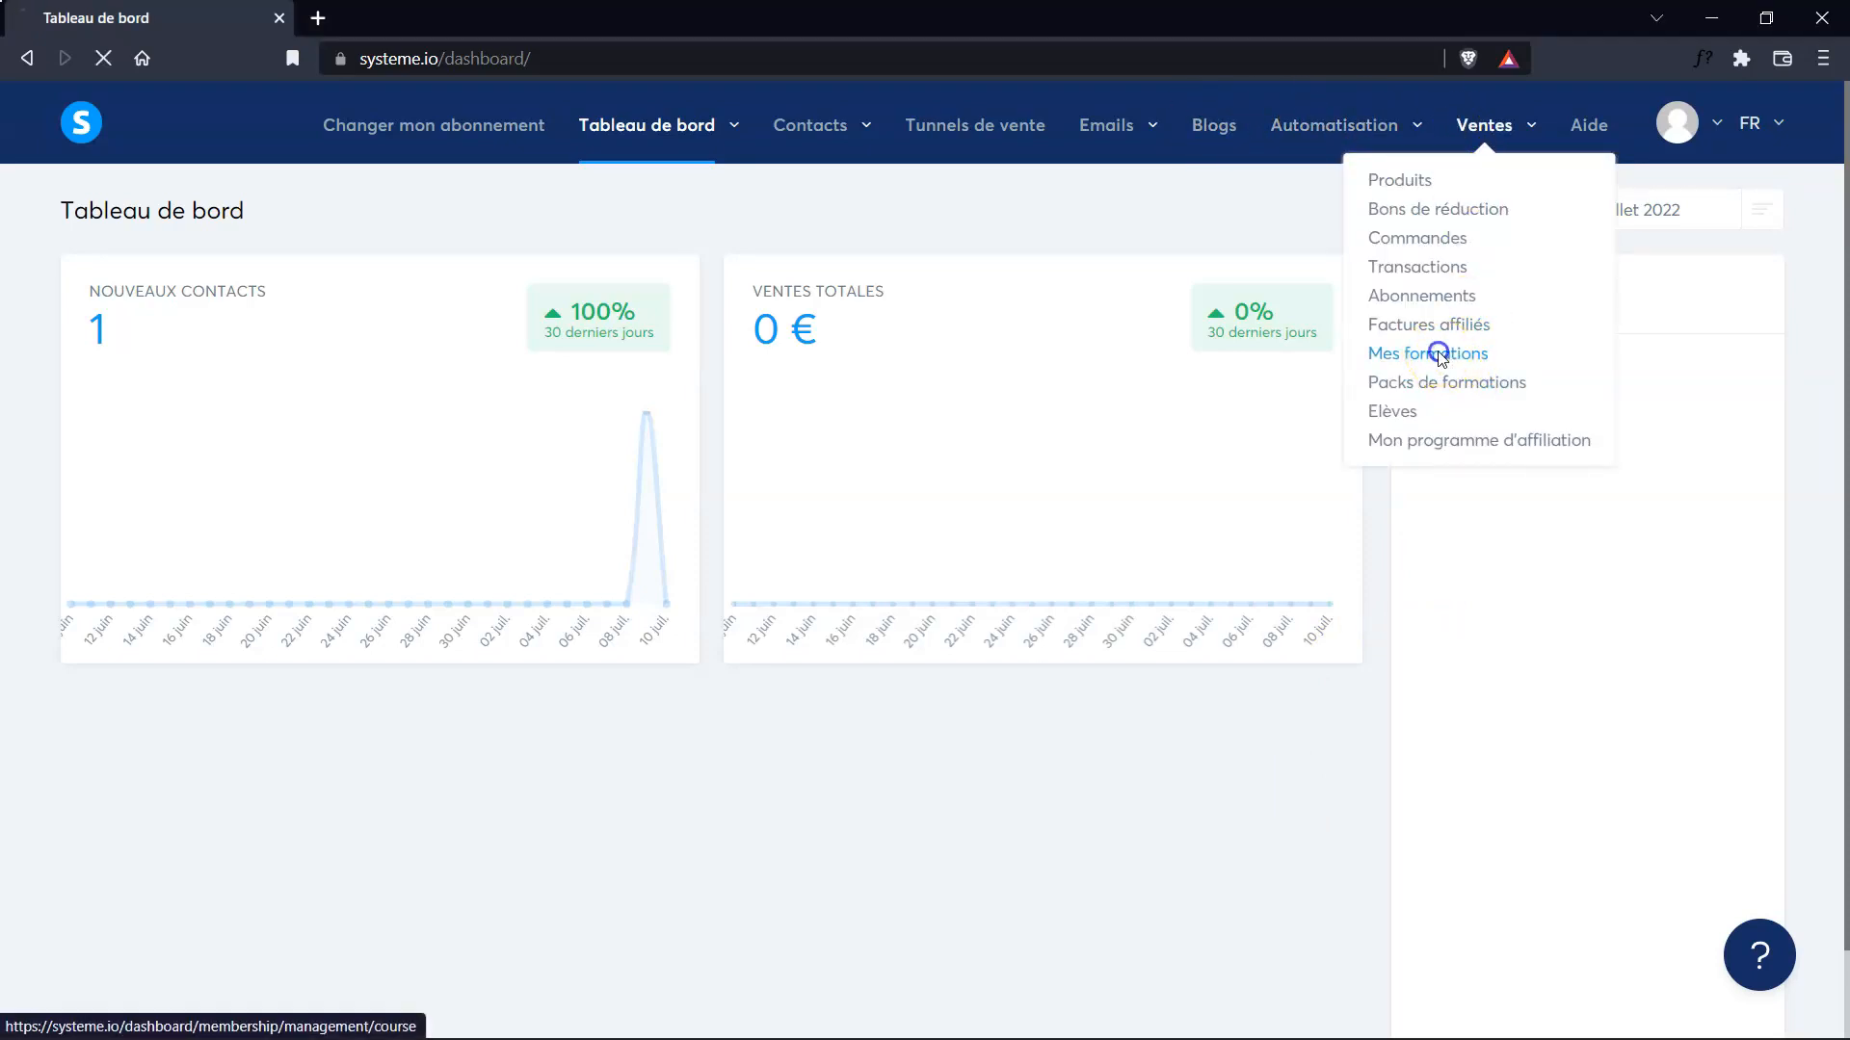
left_click(258, 360)
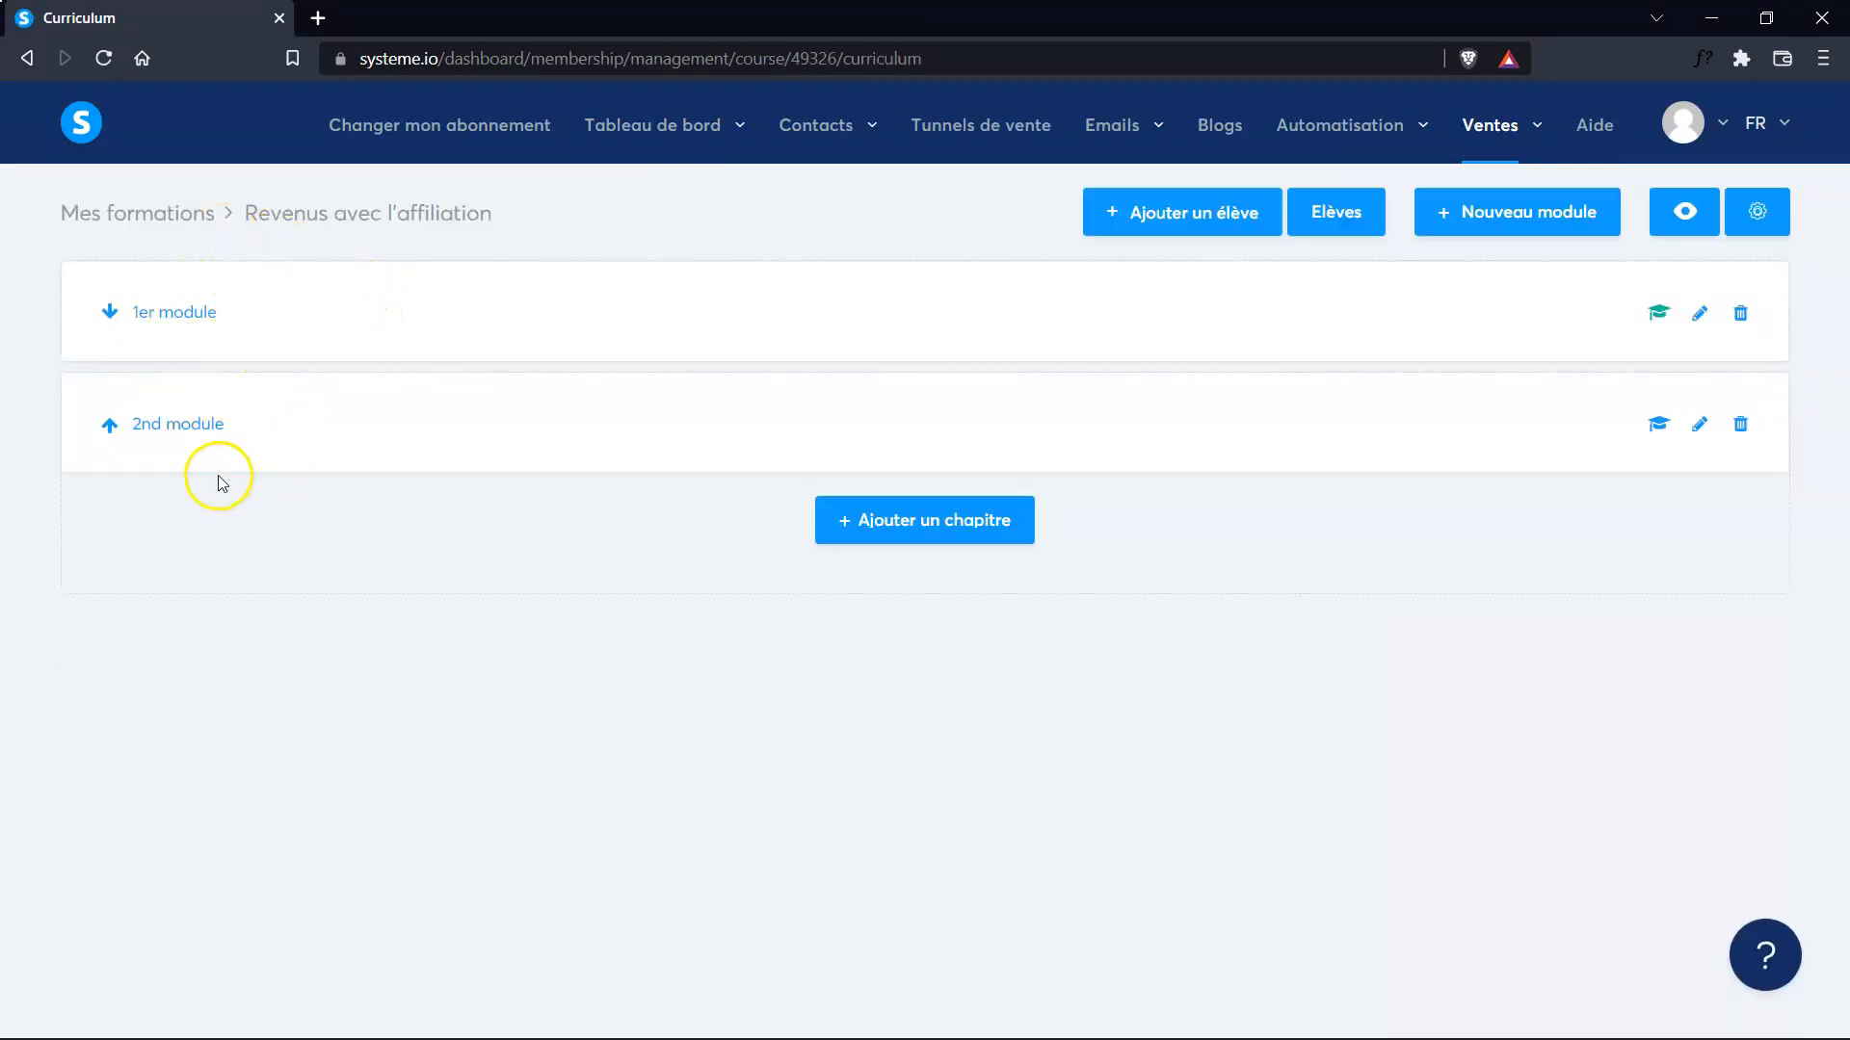
left_click(171, 313)
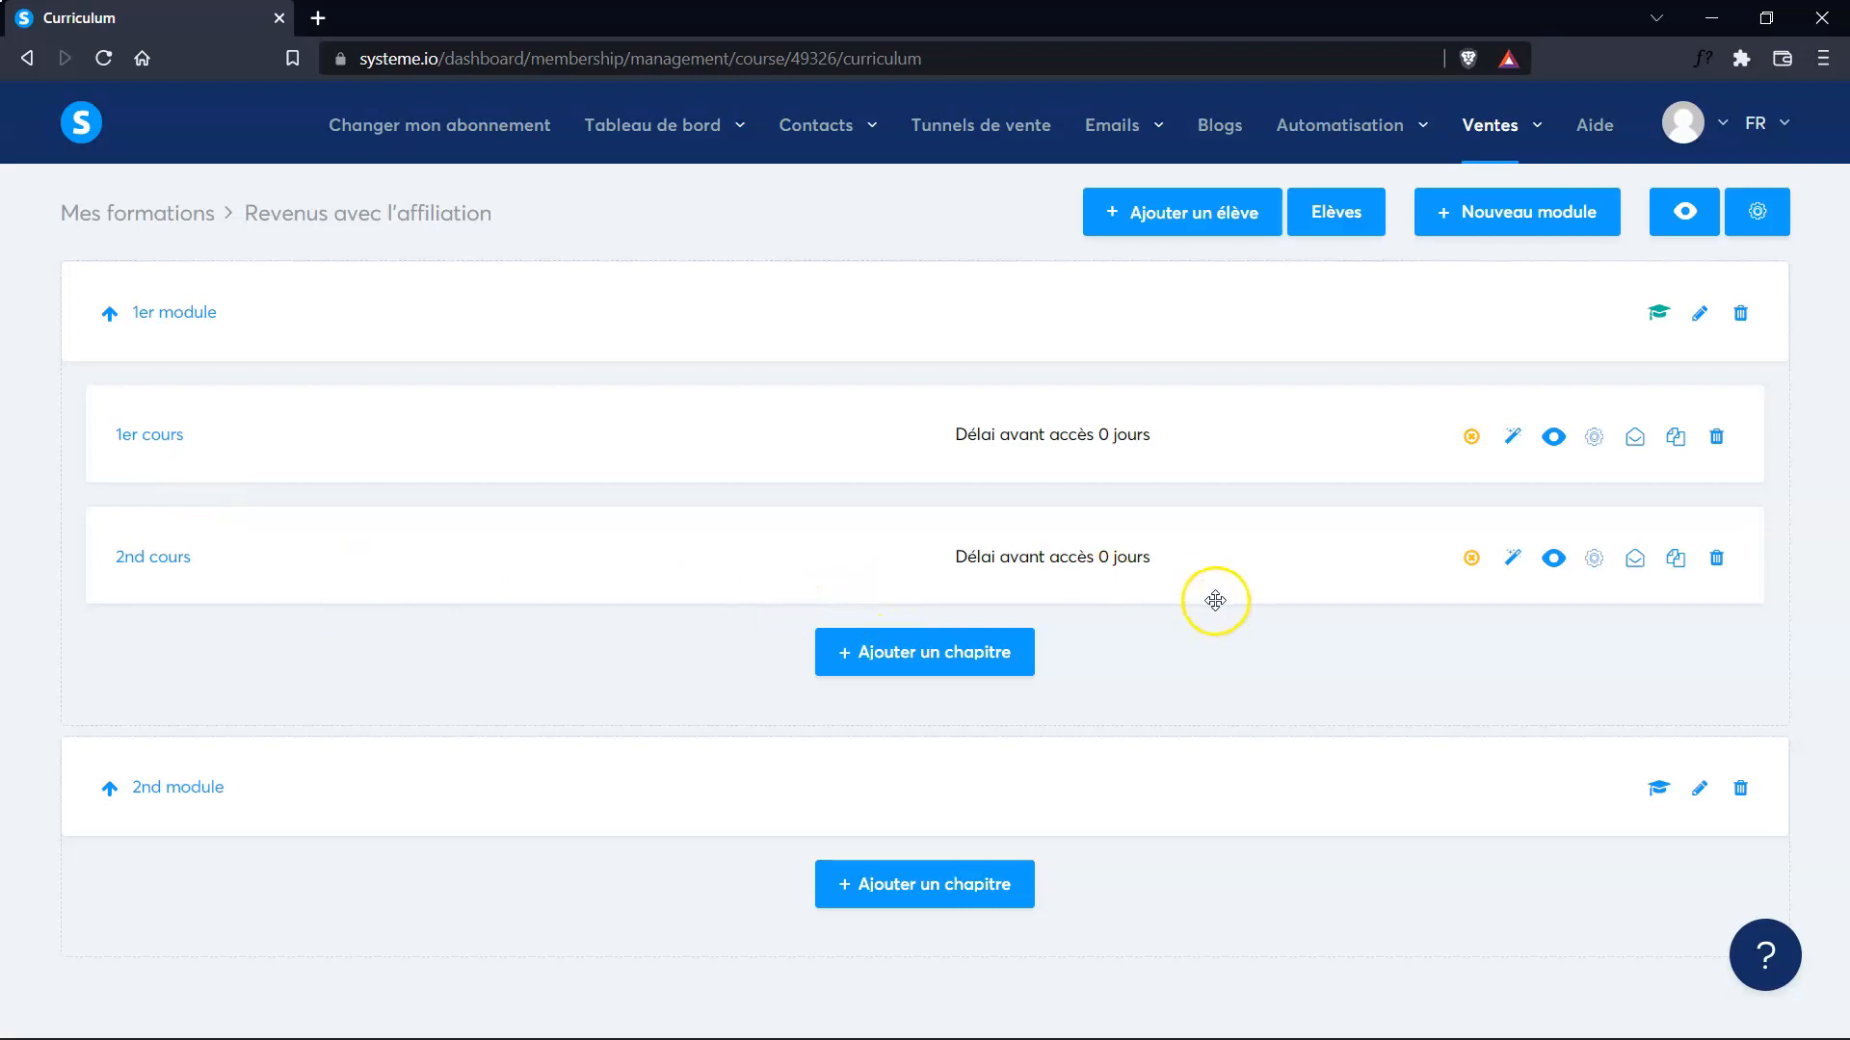
Open the quiz of 1er module and review the answers to "Quelle est votre point de vue ?"
left_click(1658, 320)
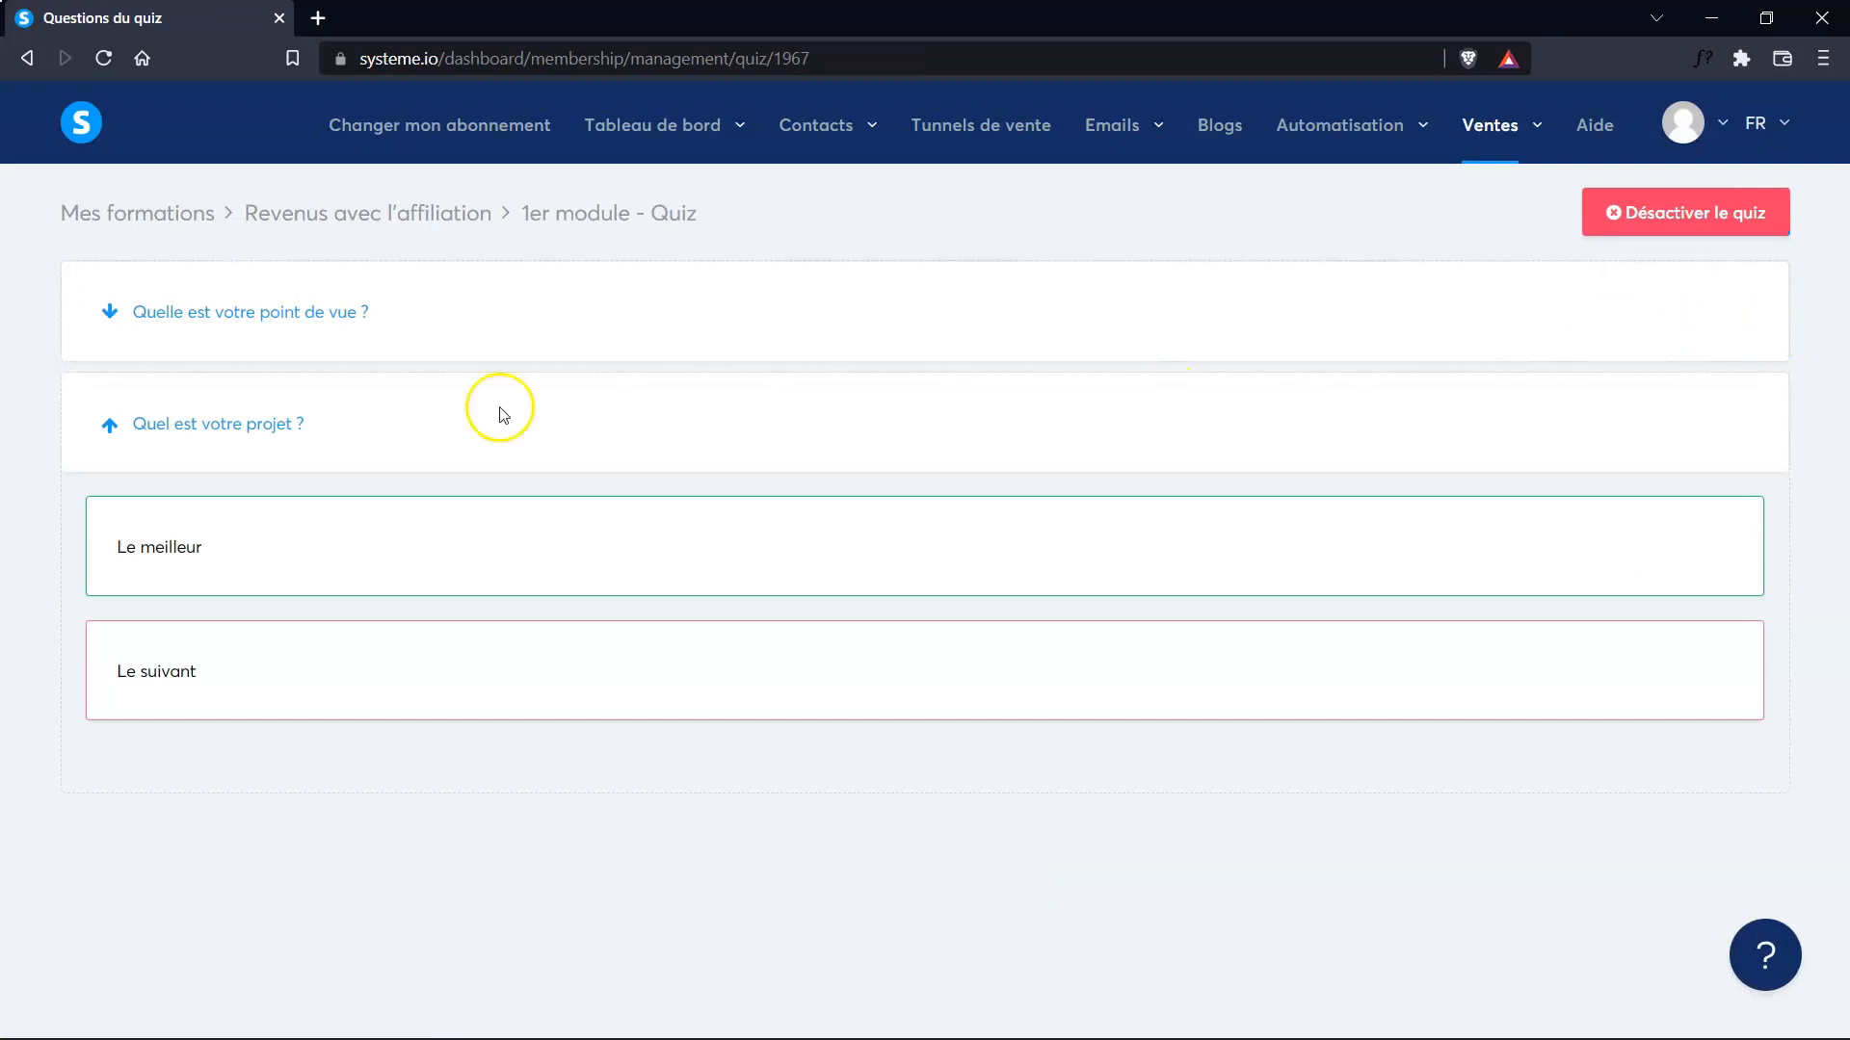
left_click(306, 327)
left_click(307, 327)
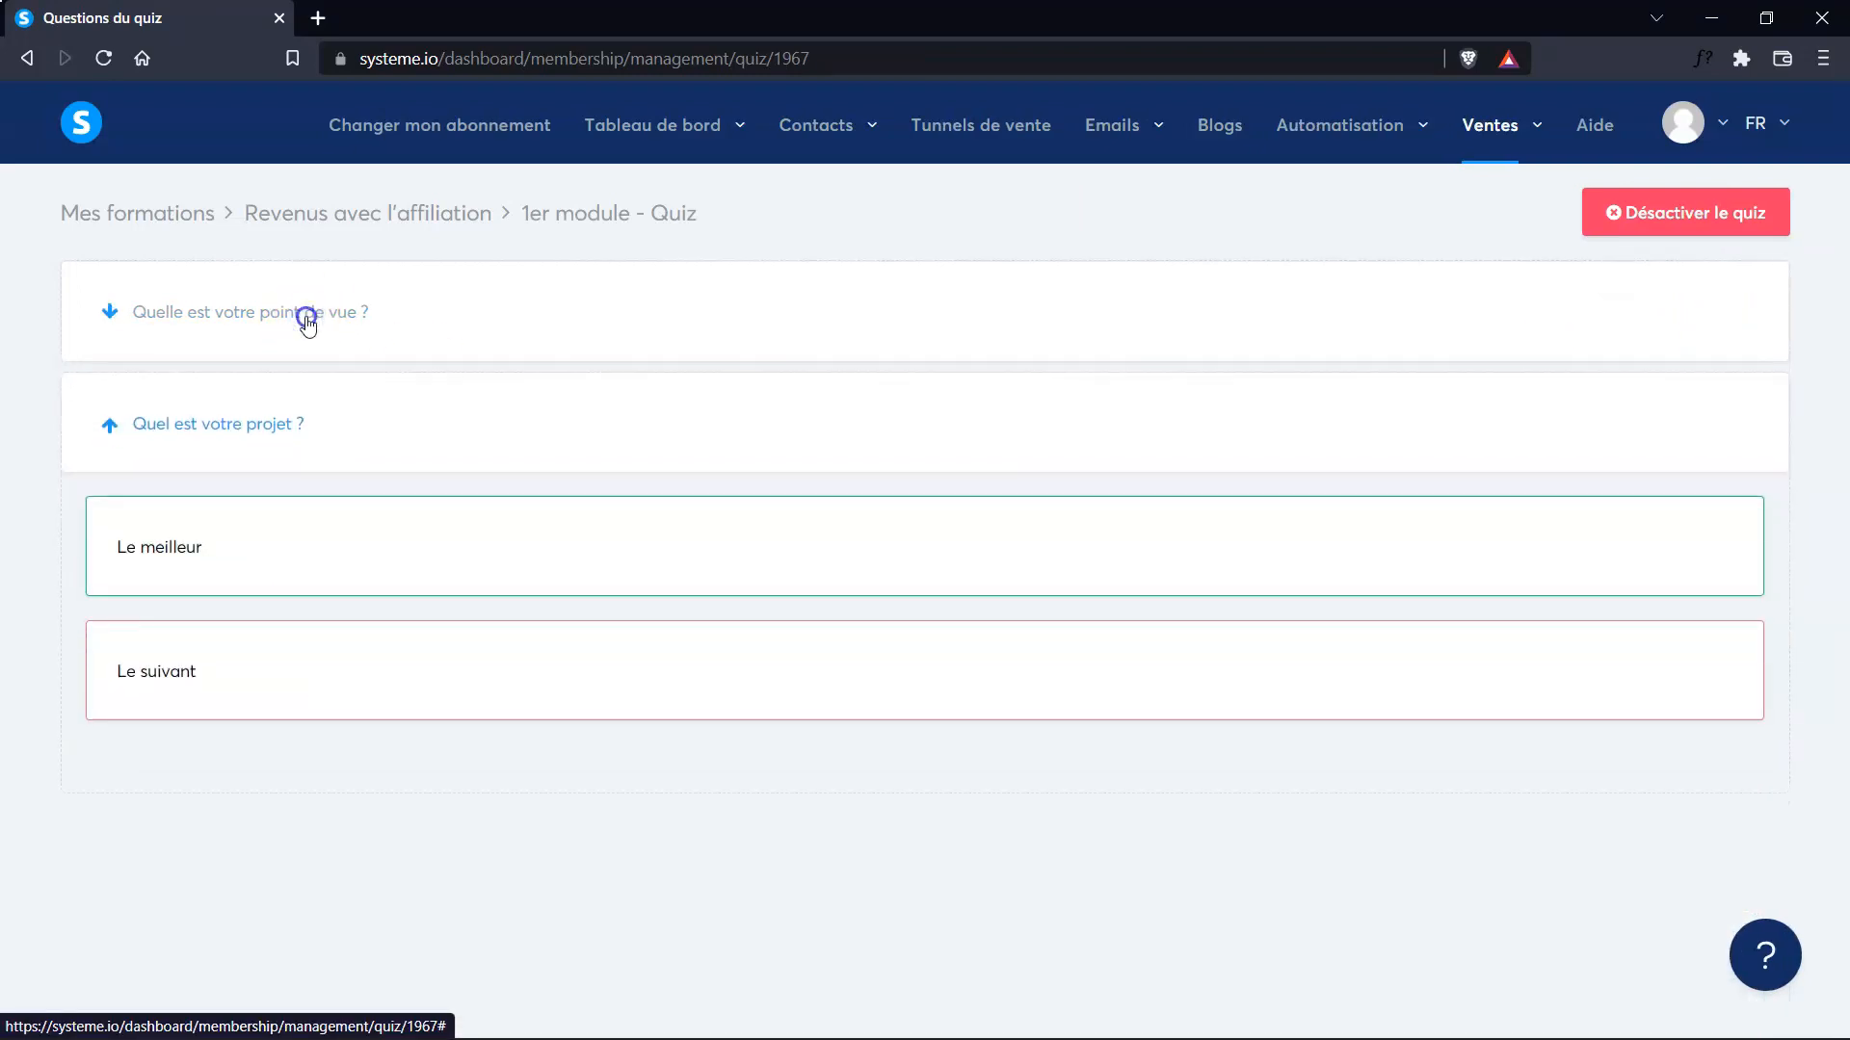
left_click(306, 325)
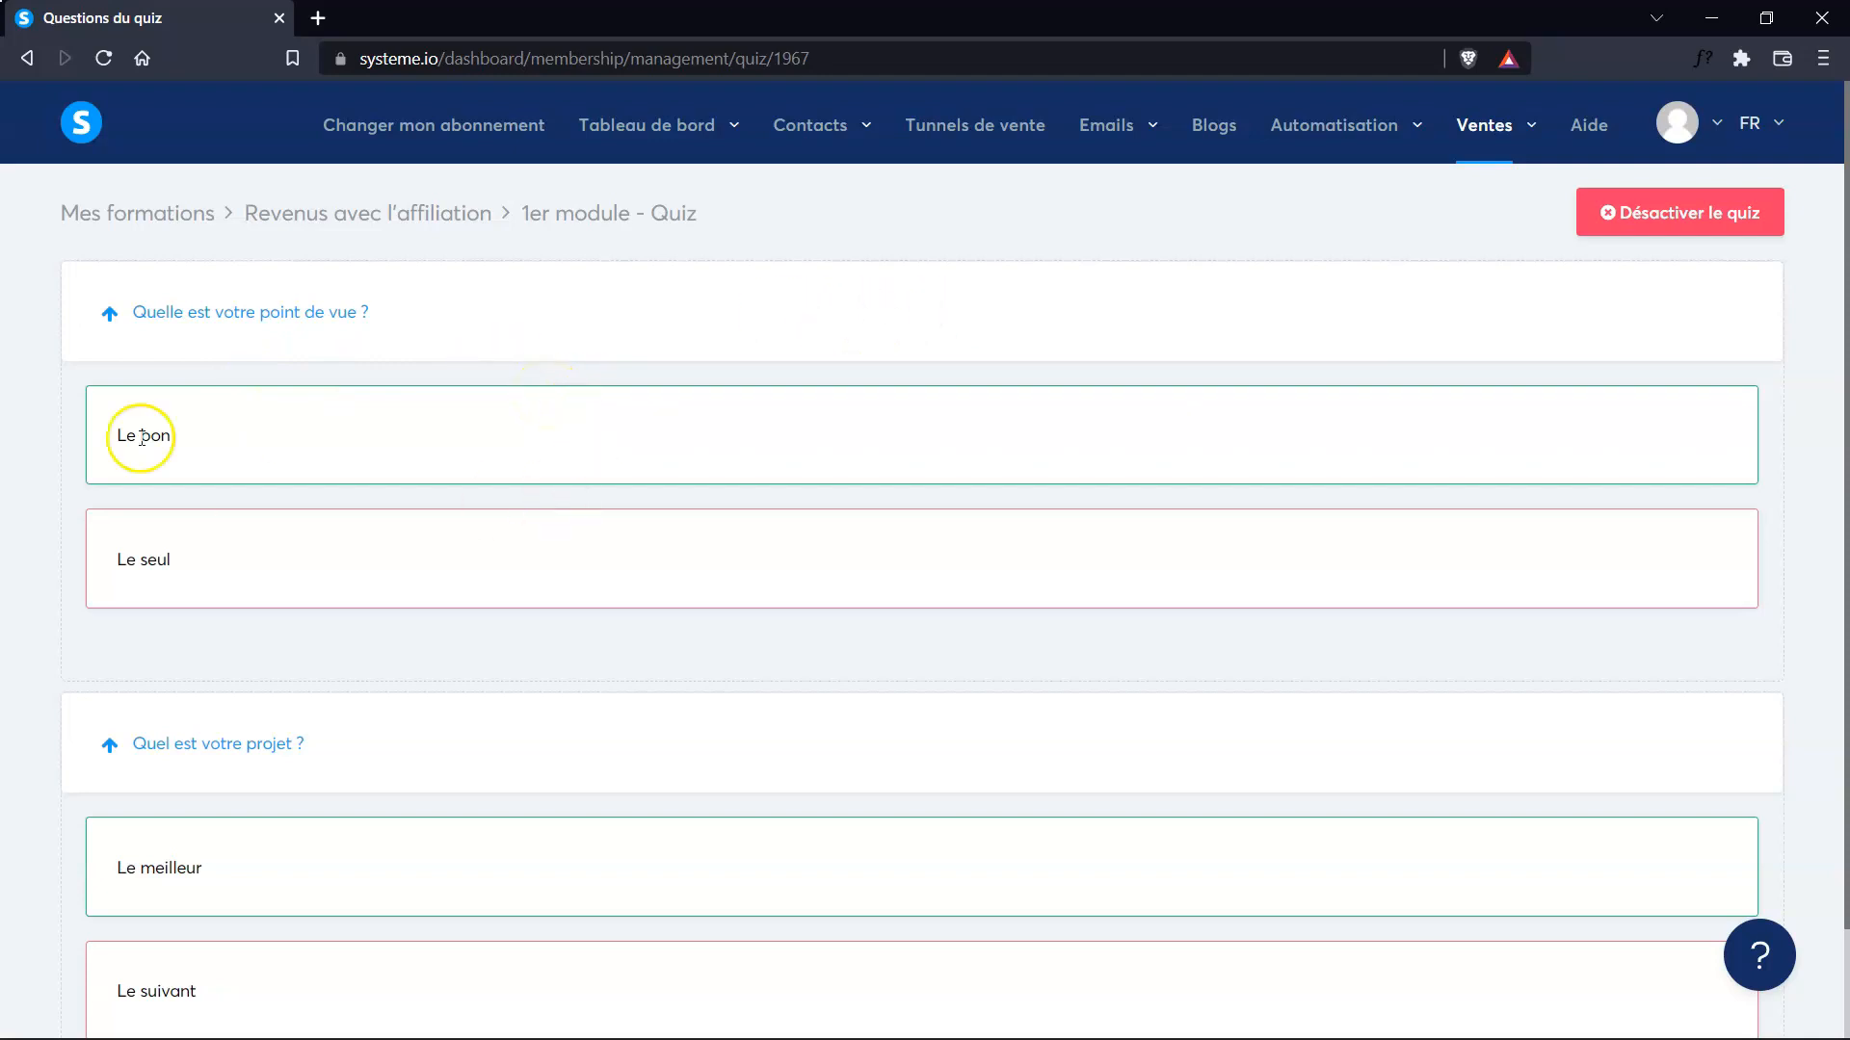
left_click(246, 318)
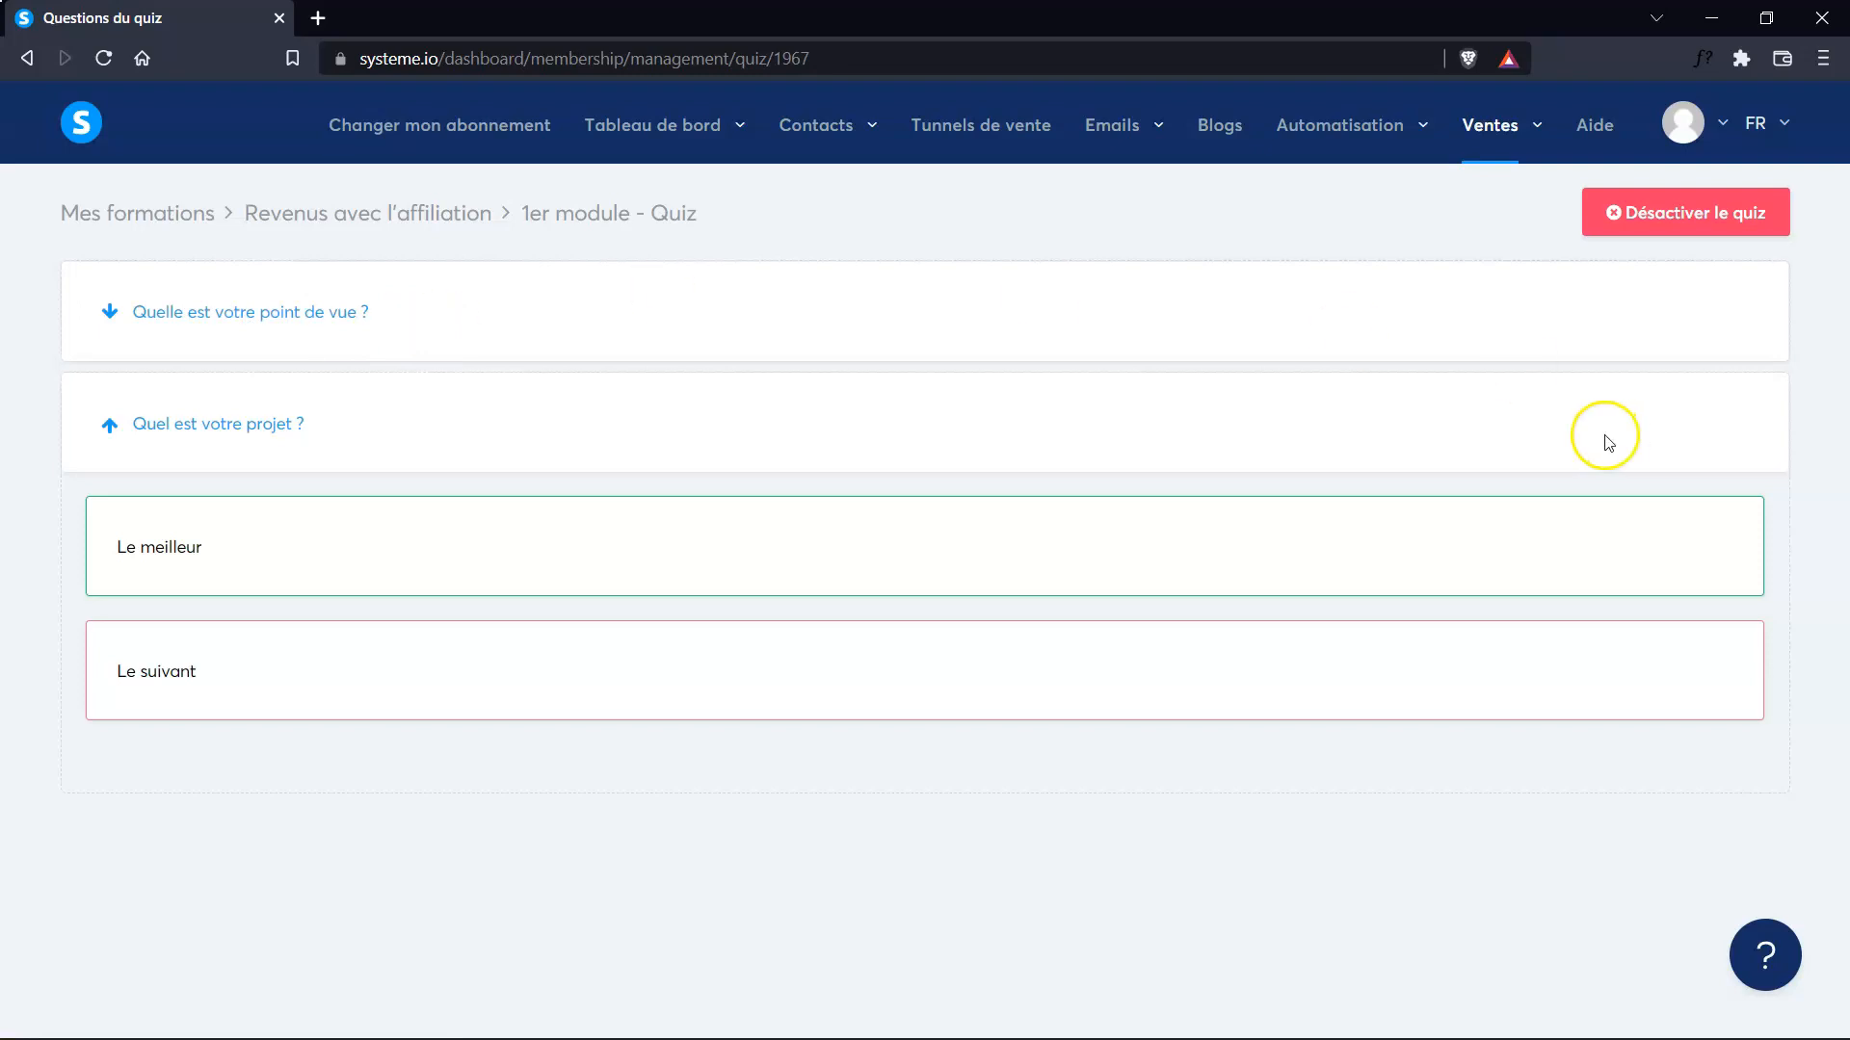
Return to the course curriculum, preview the course as a student and open the quiz of 1er module
left_click(456, 224)
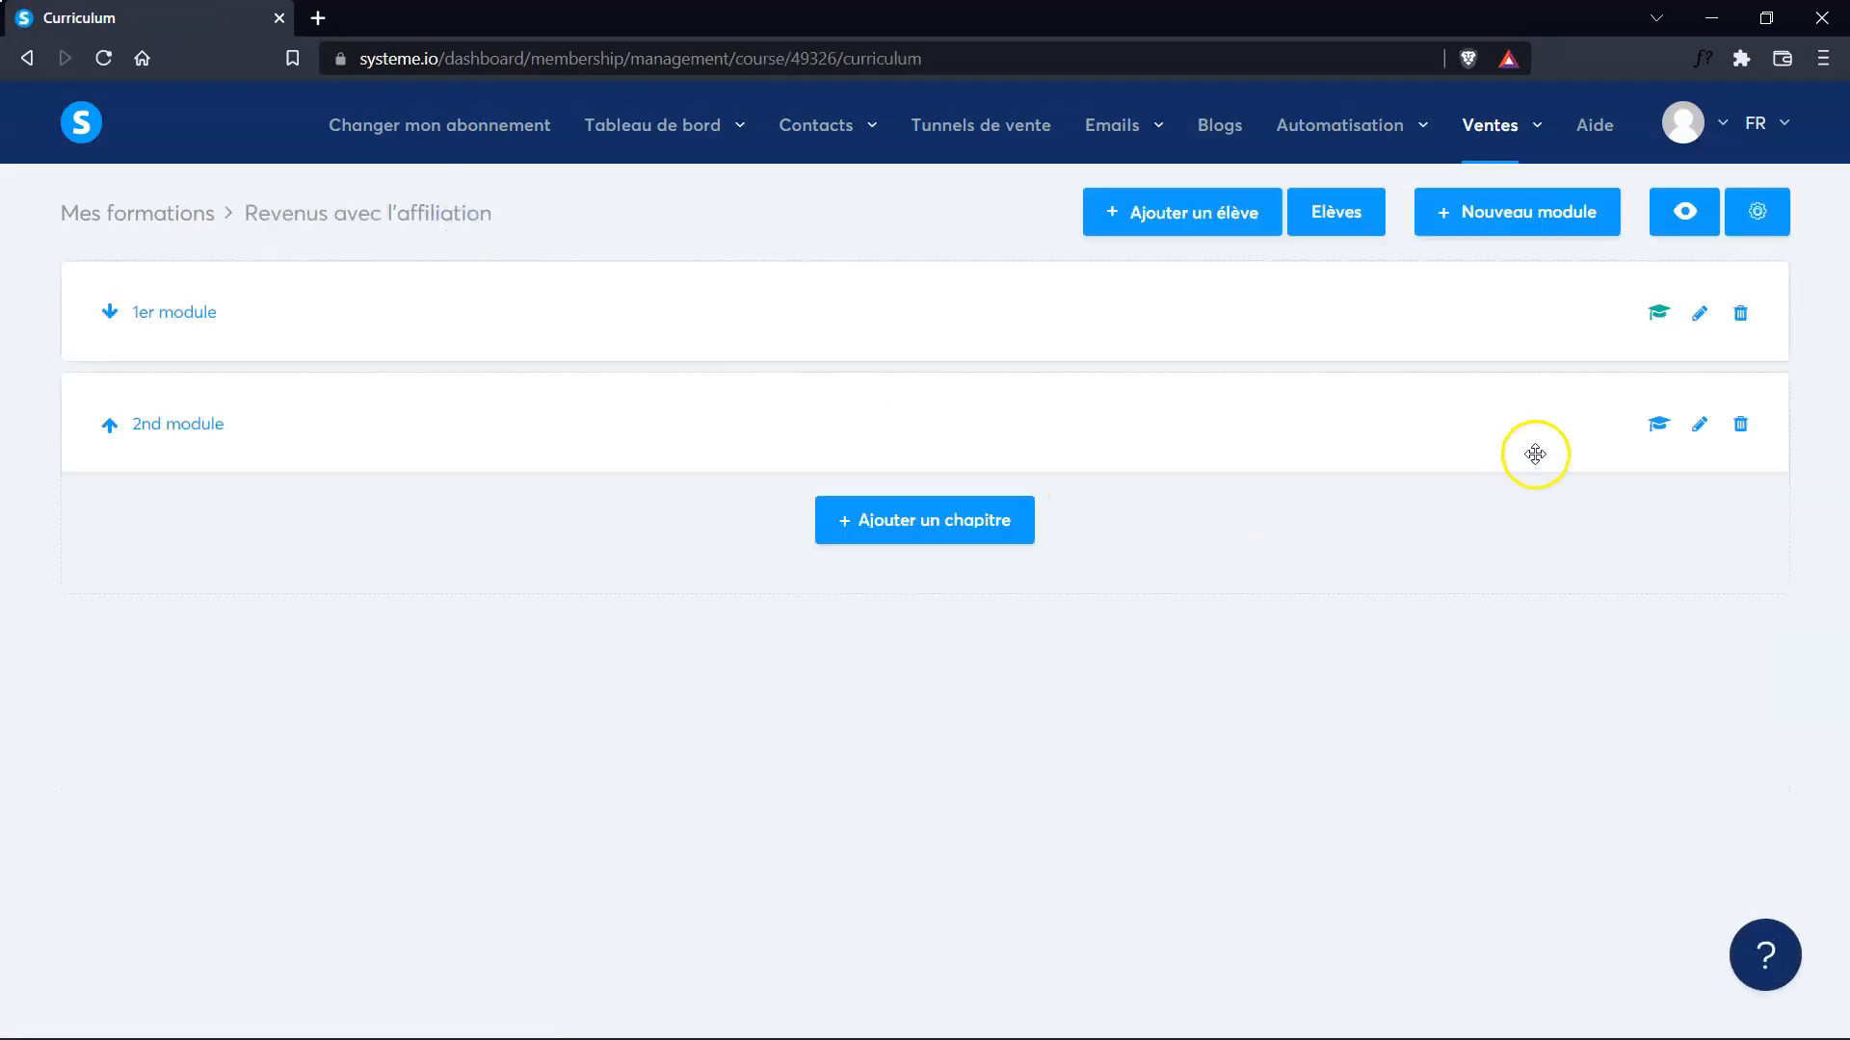
left_click(1684, 211)
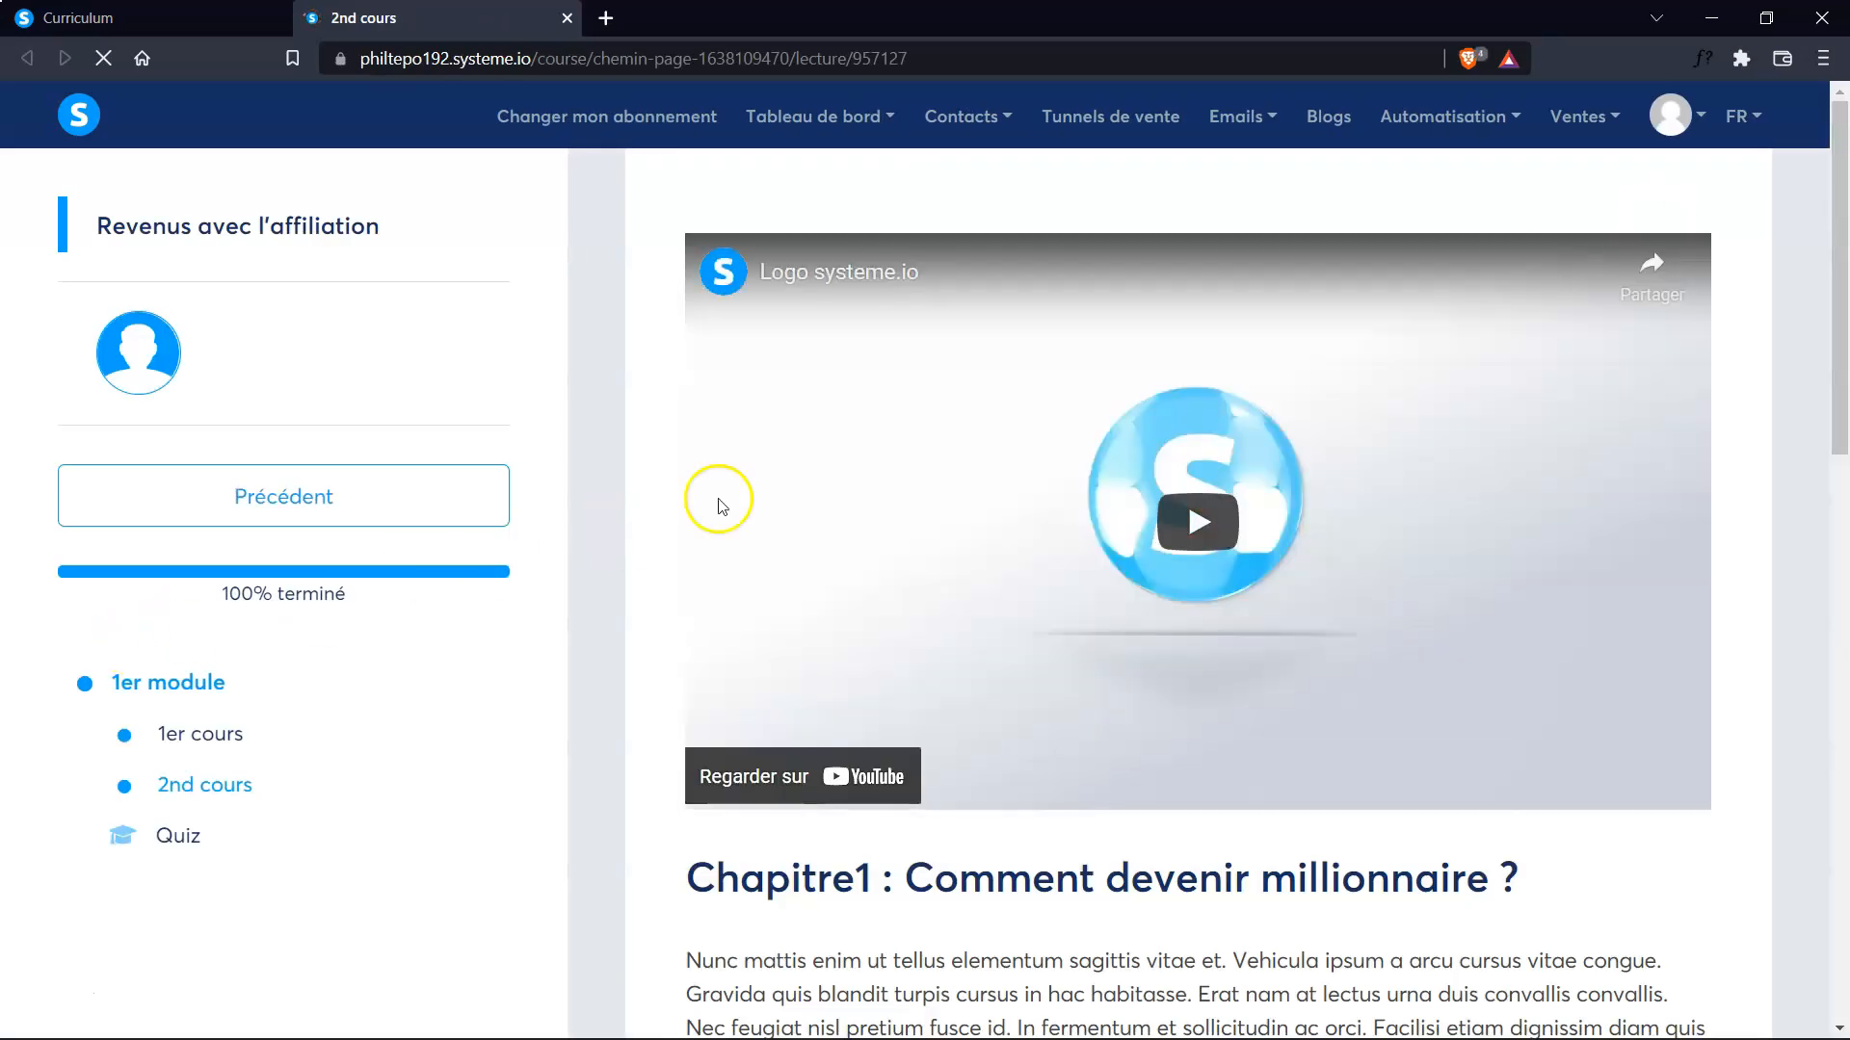
scroll(1342, 512, "down", 10)
scroll(1449, 484, "down", 3)
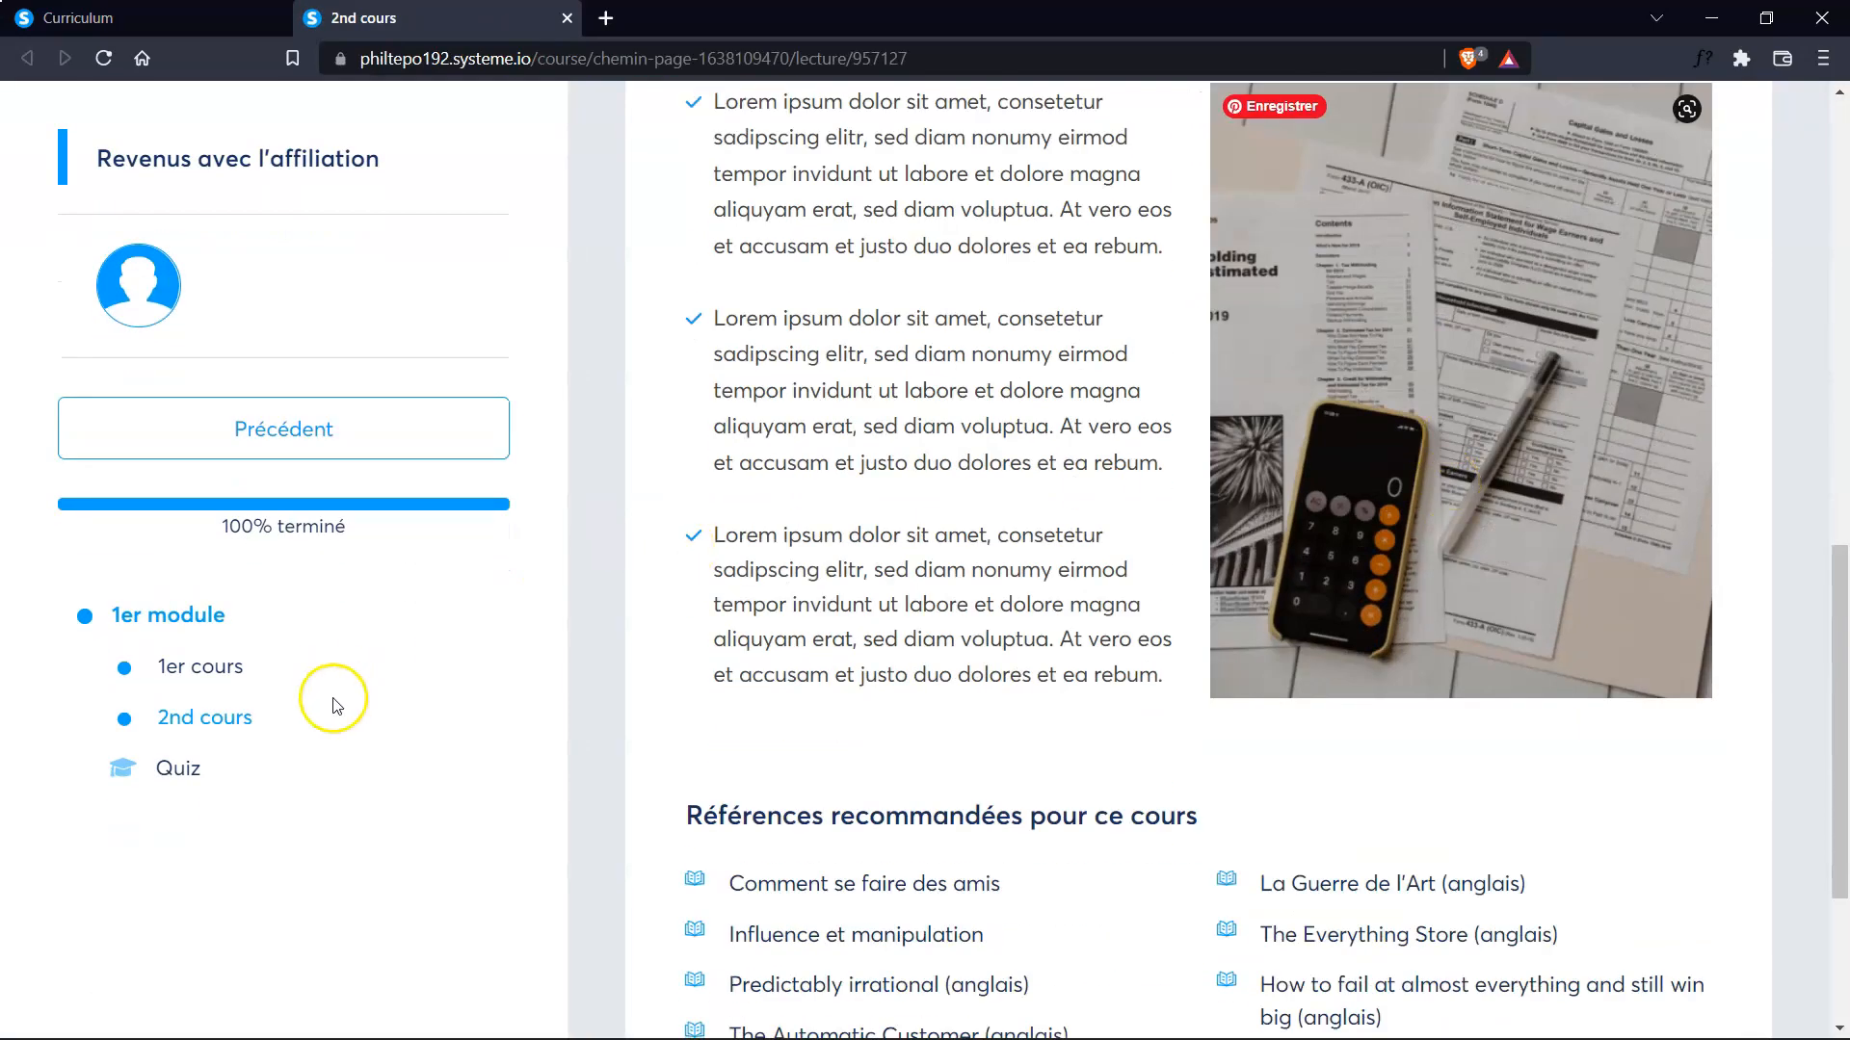
left_click(174, 768)
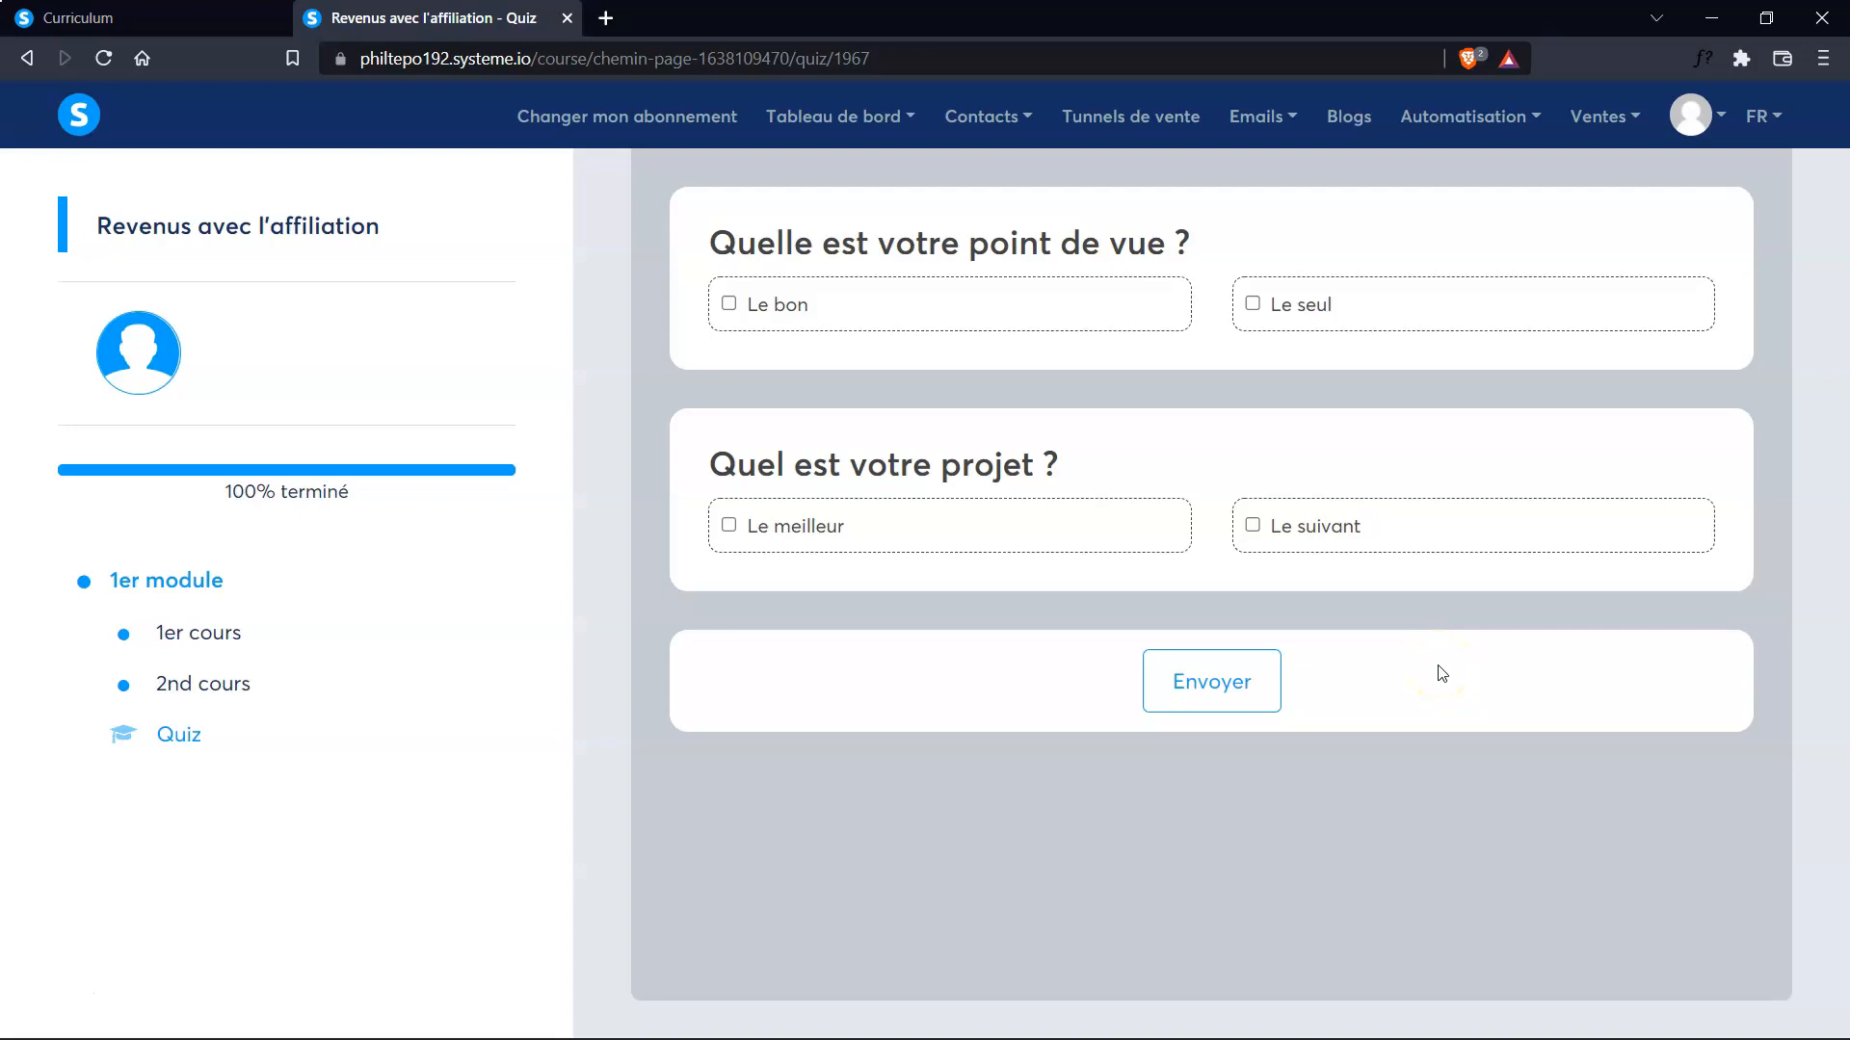
Submit the quiz with the answers "Le bon" and "Le suivant", and restart it for another attempt
left_click(728, 303)
left_click(1252, 525)
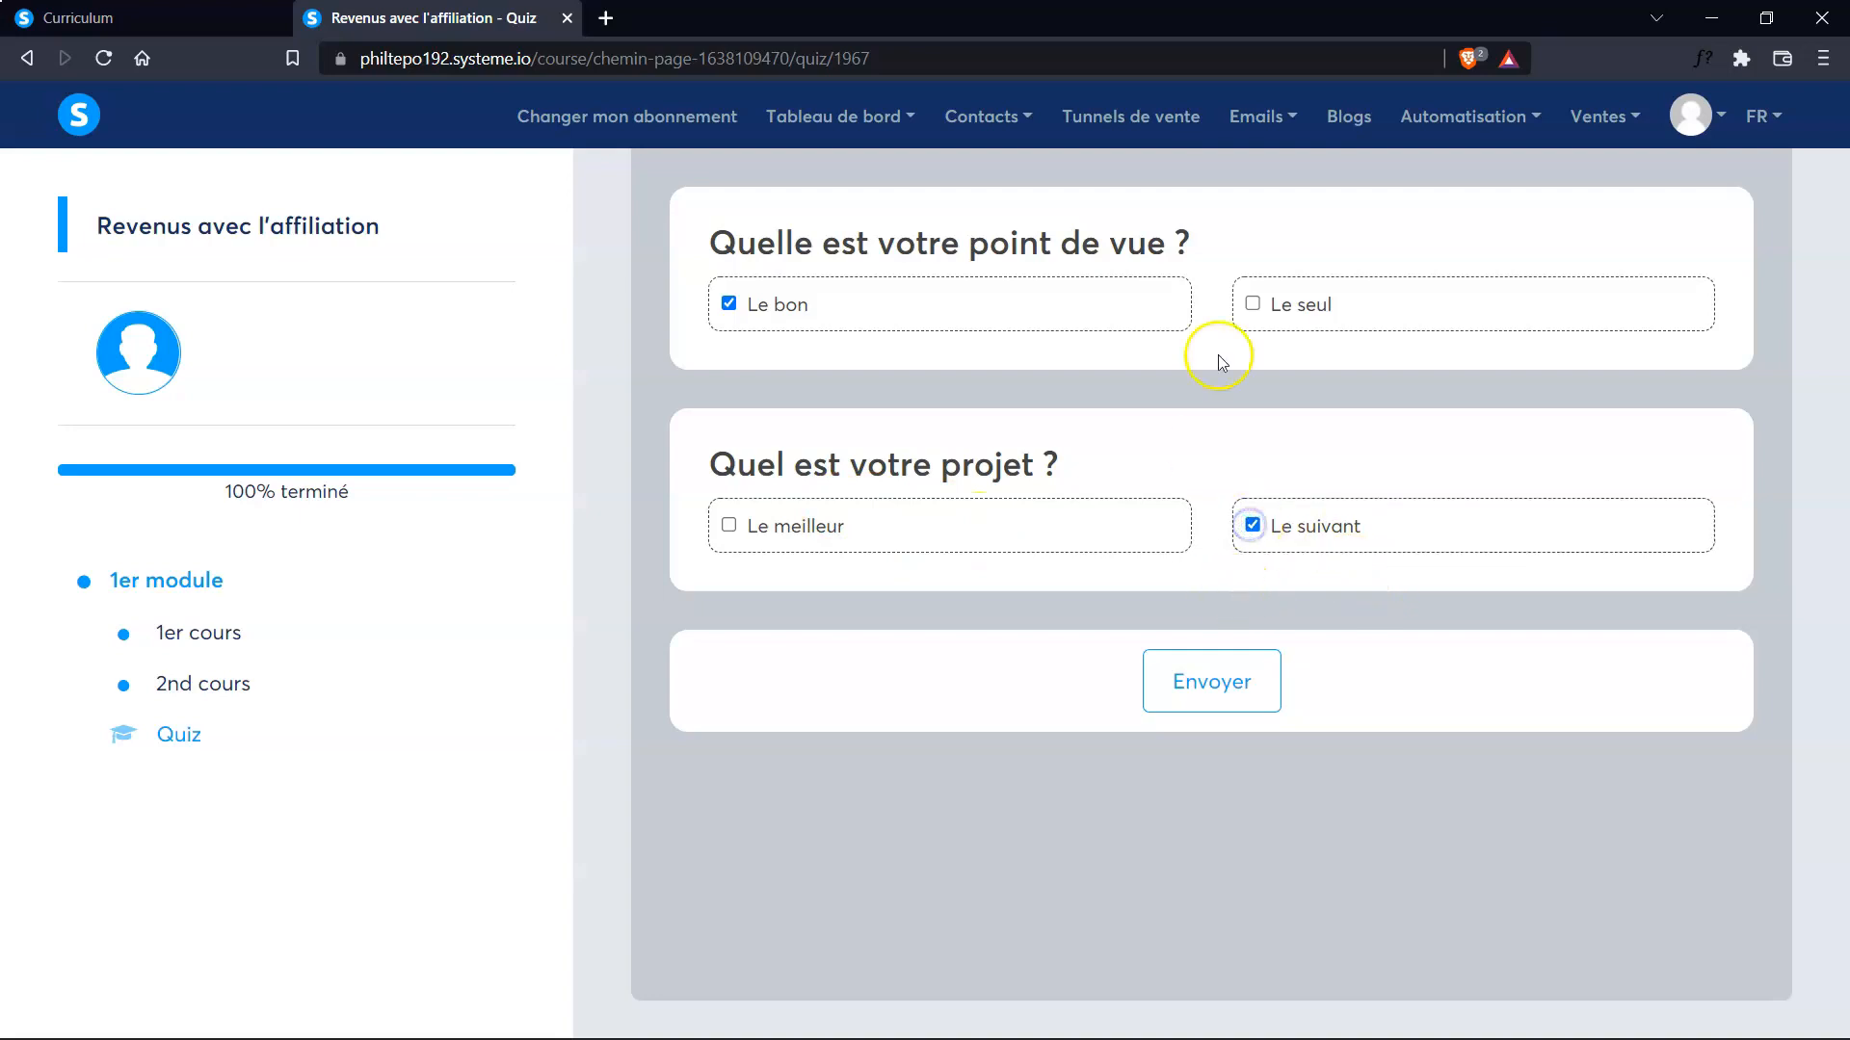
left_click(1216, 684)
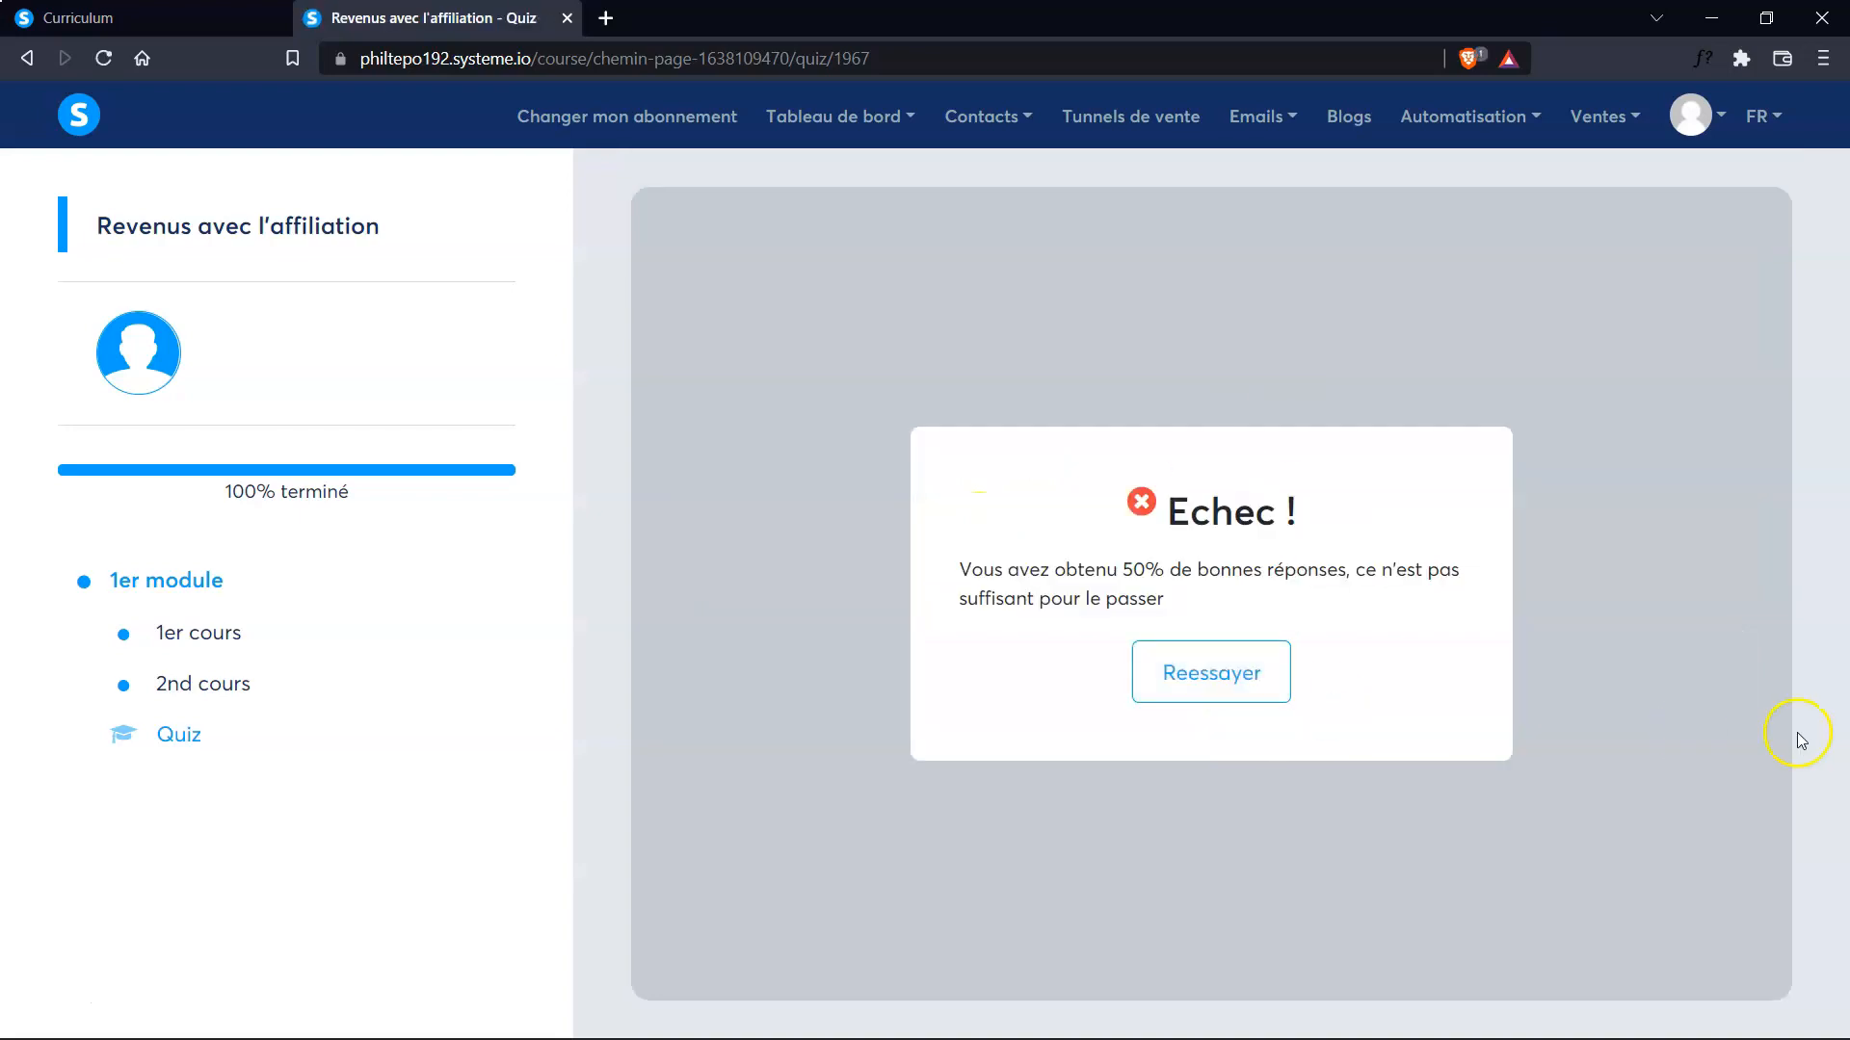
left_click(1233, 672)
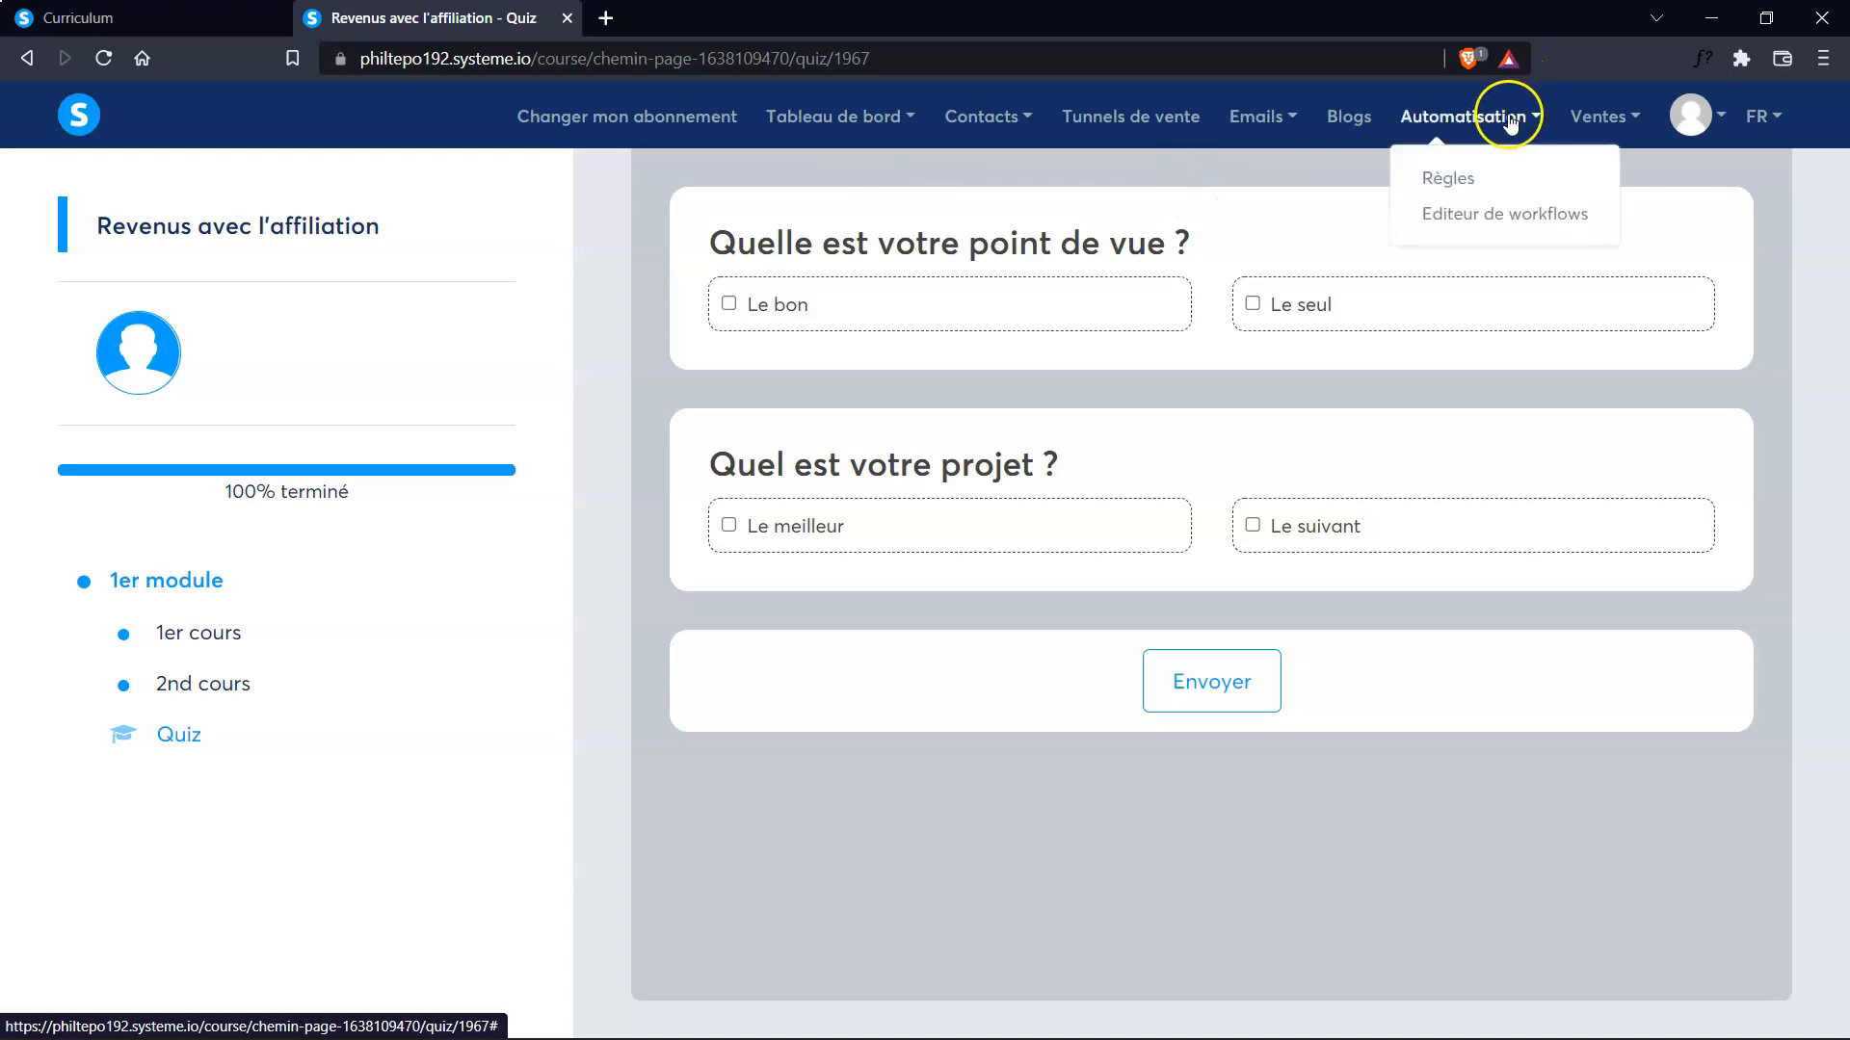
Open the 1er cours chapter of the "Revenus avec l'affiliation" course in the page editor
mouse_move(1589, 149)
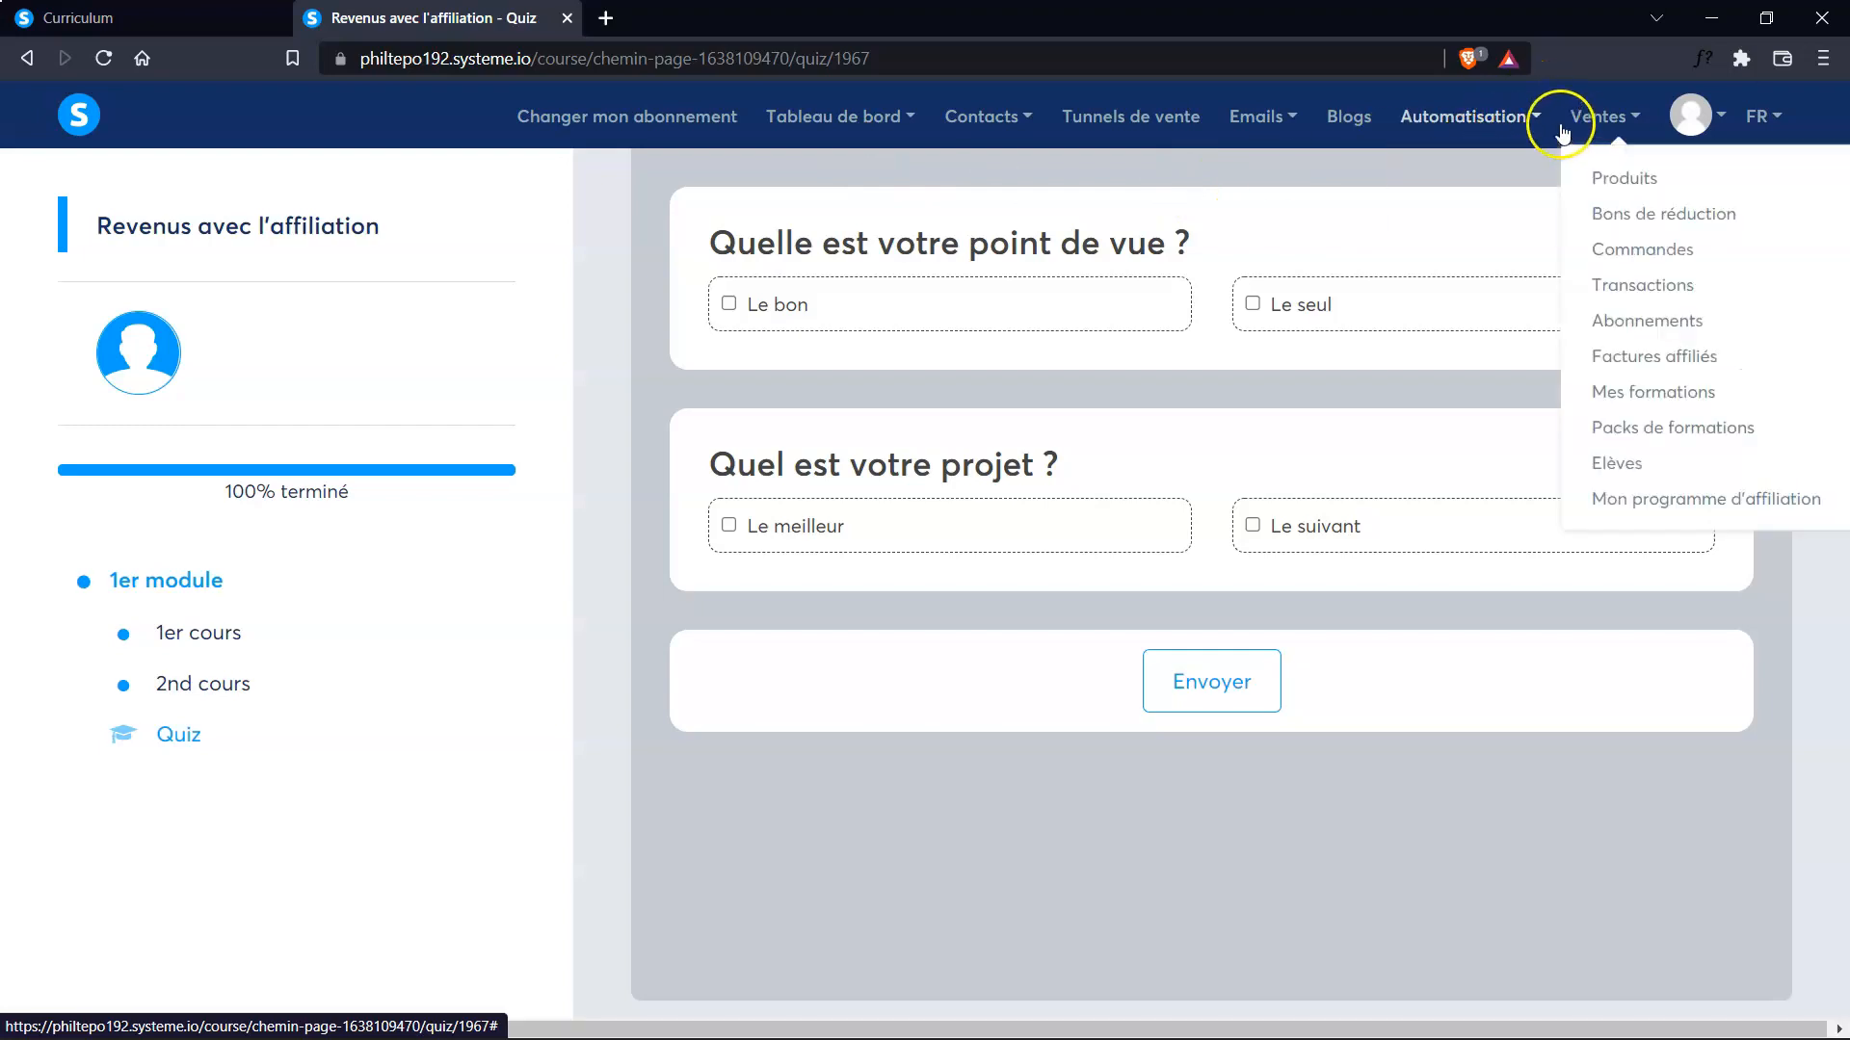
left_click(1678, 394)
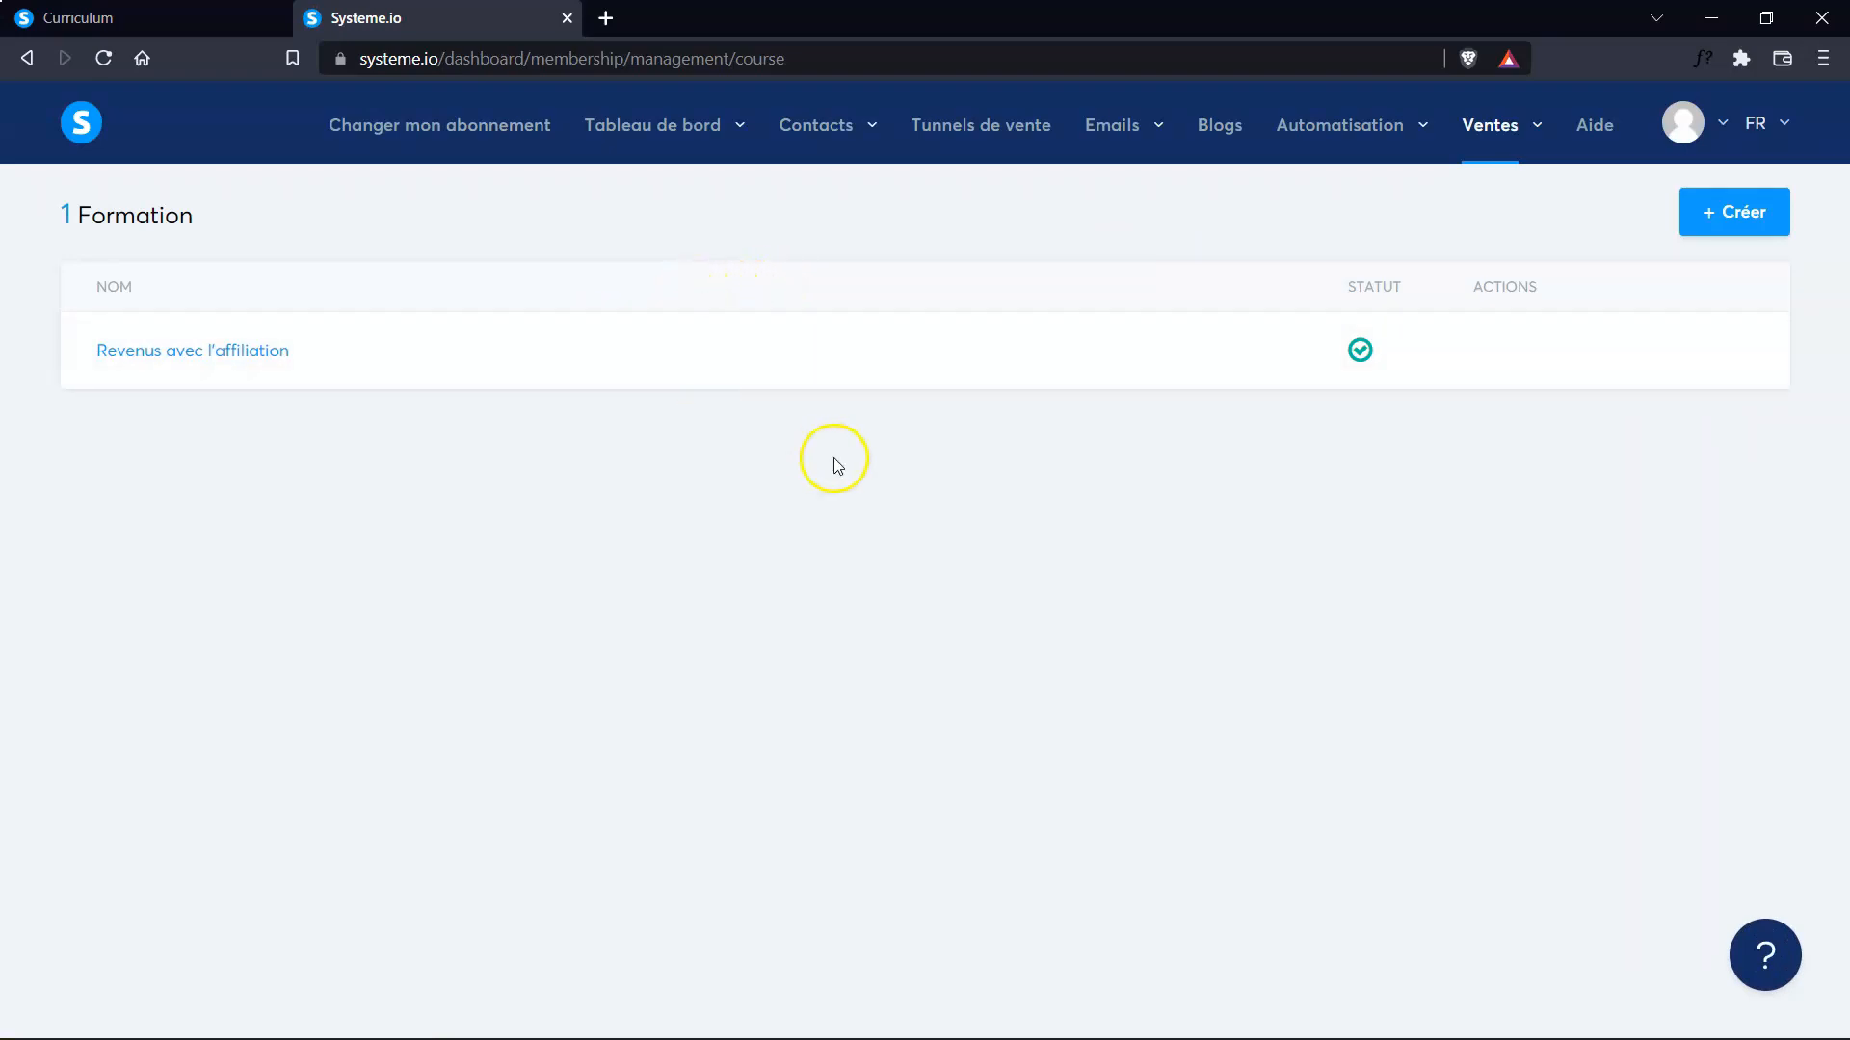
left_click(261, 355)
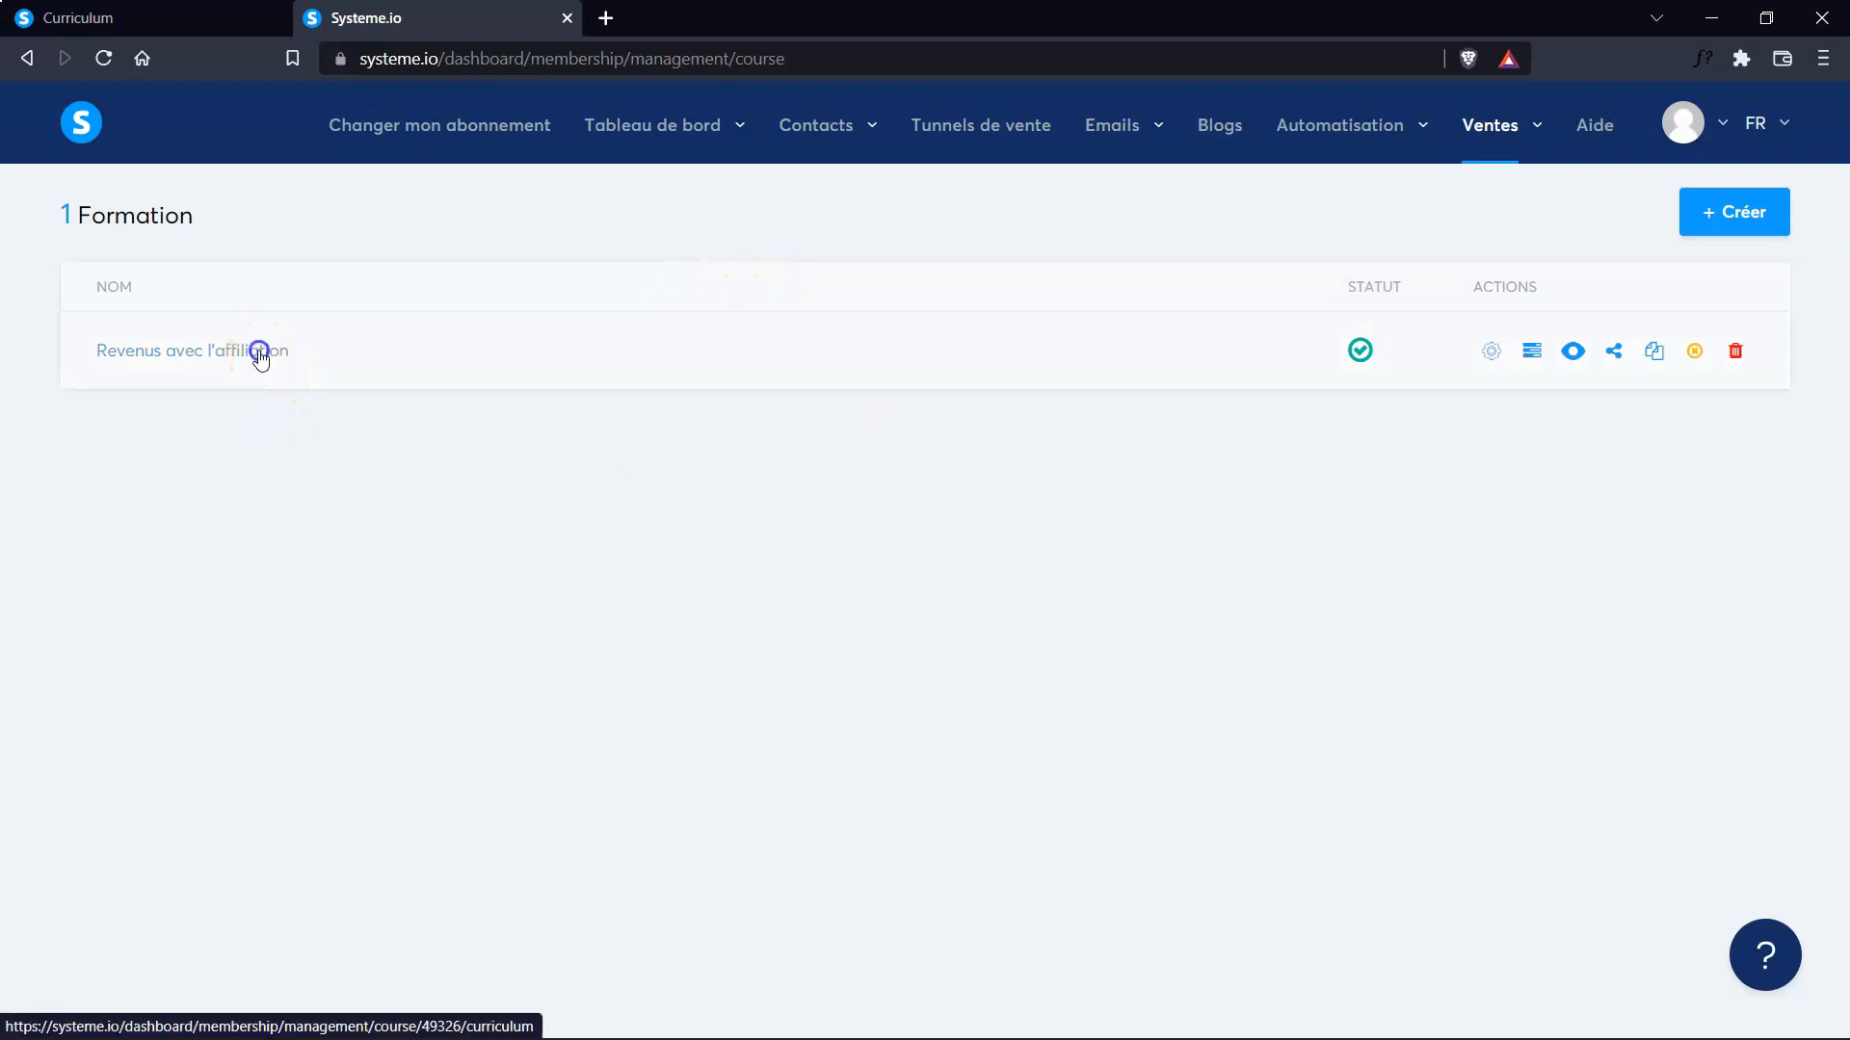
left_click(174, 318)
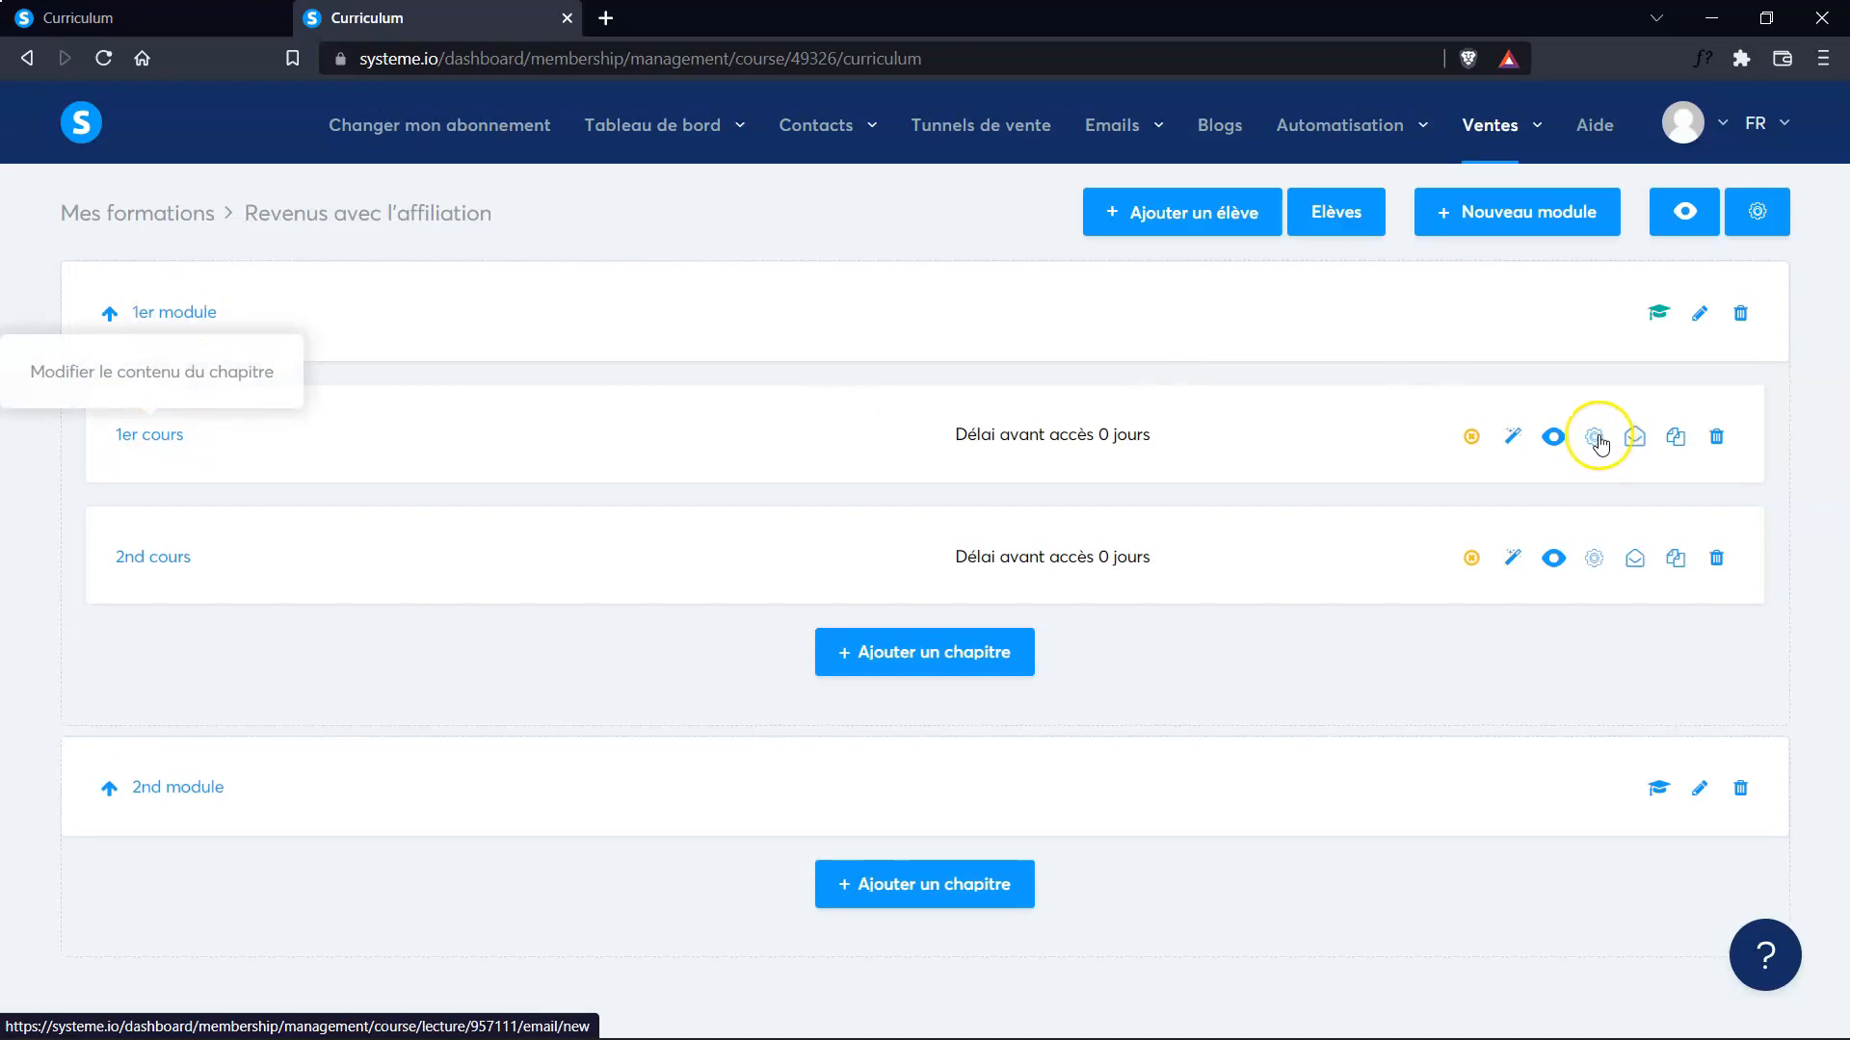
left_click(1510, 435)
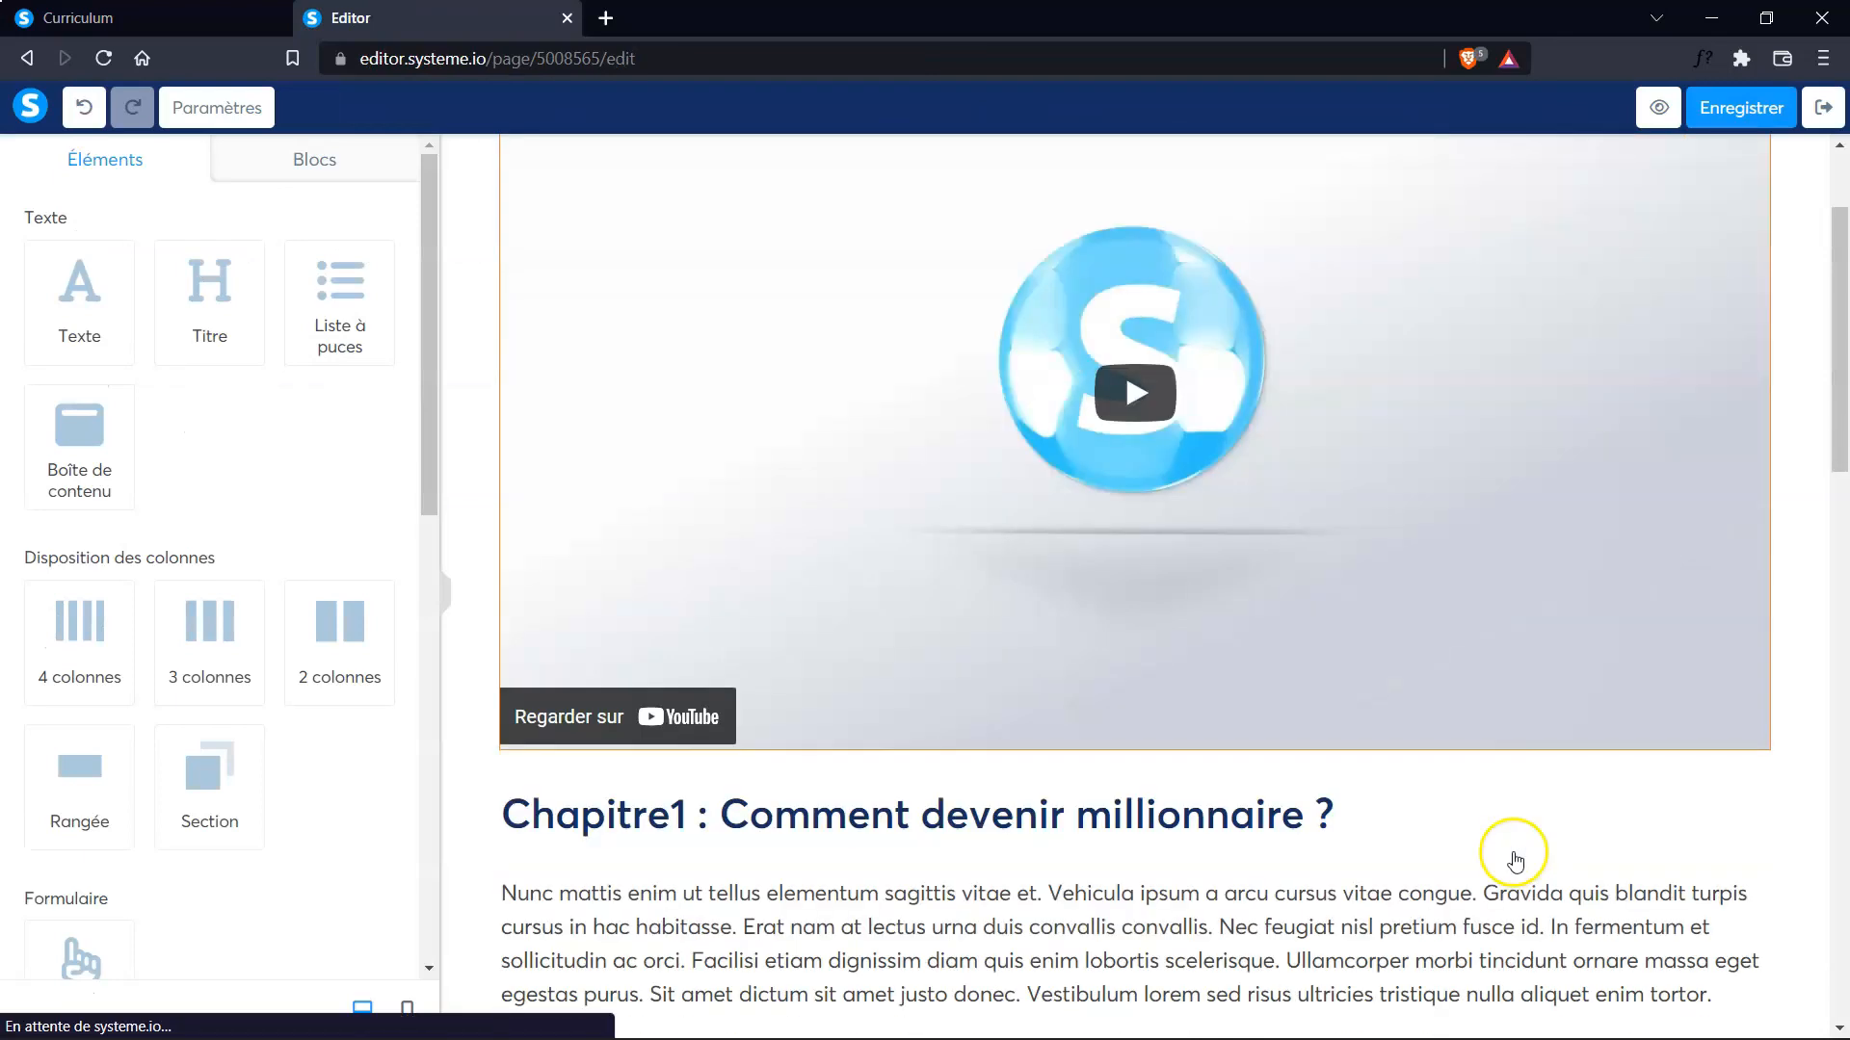
Delete the Commentaires element at the end of the chapter page and confirm the removal
scroll(1514, 860, "down", 20)
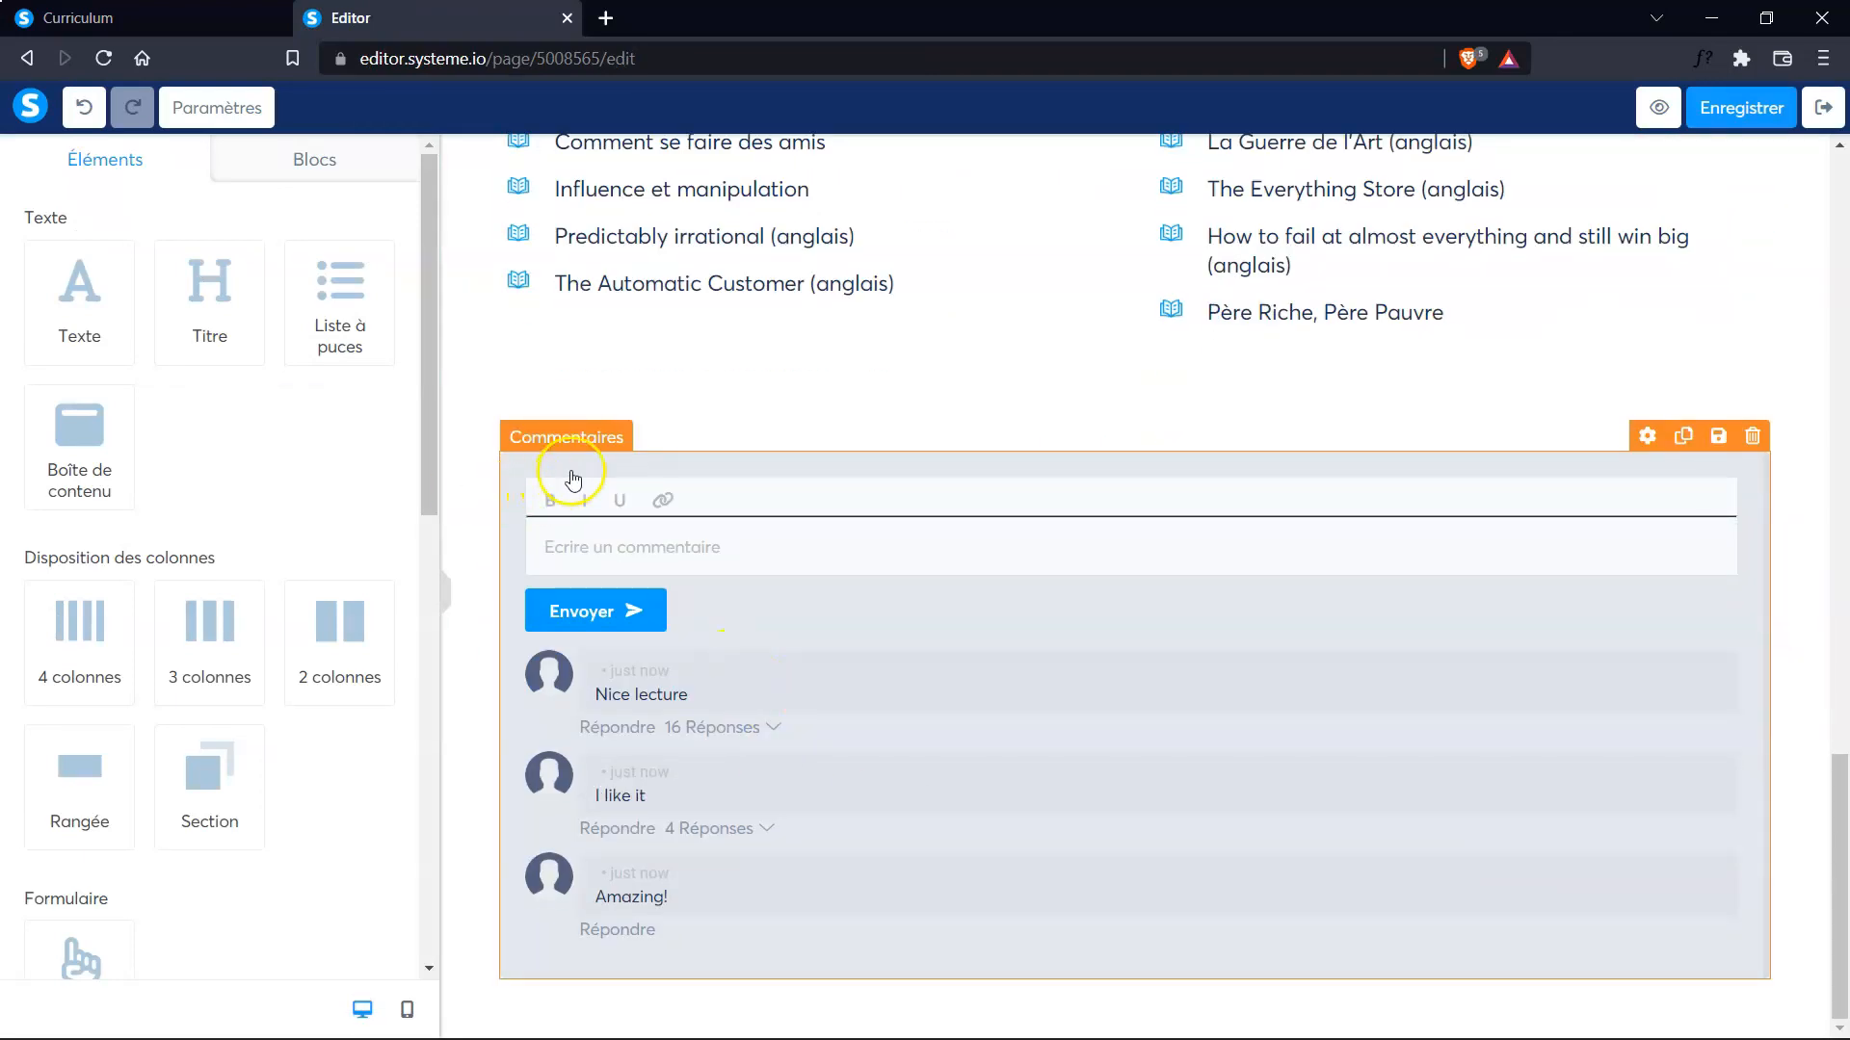
left_click(1754, 437)
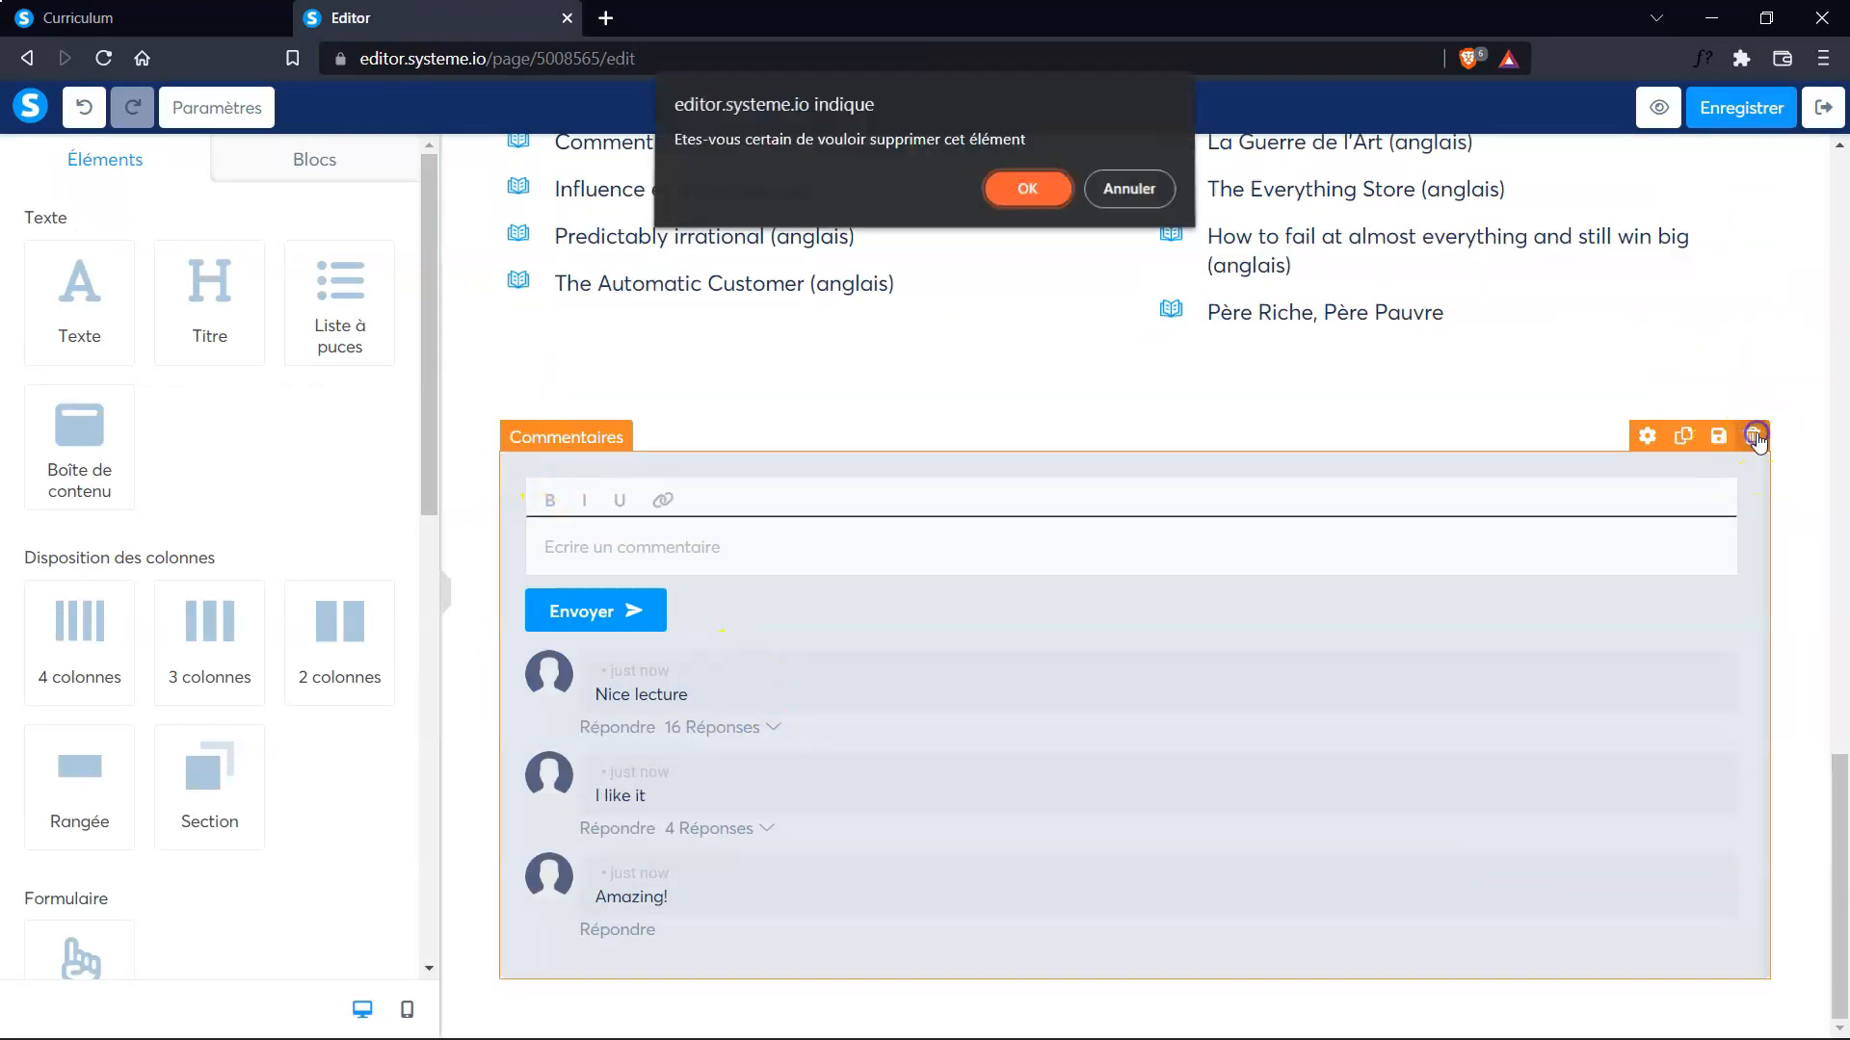
left_click(1028, 190)
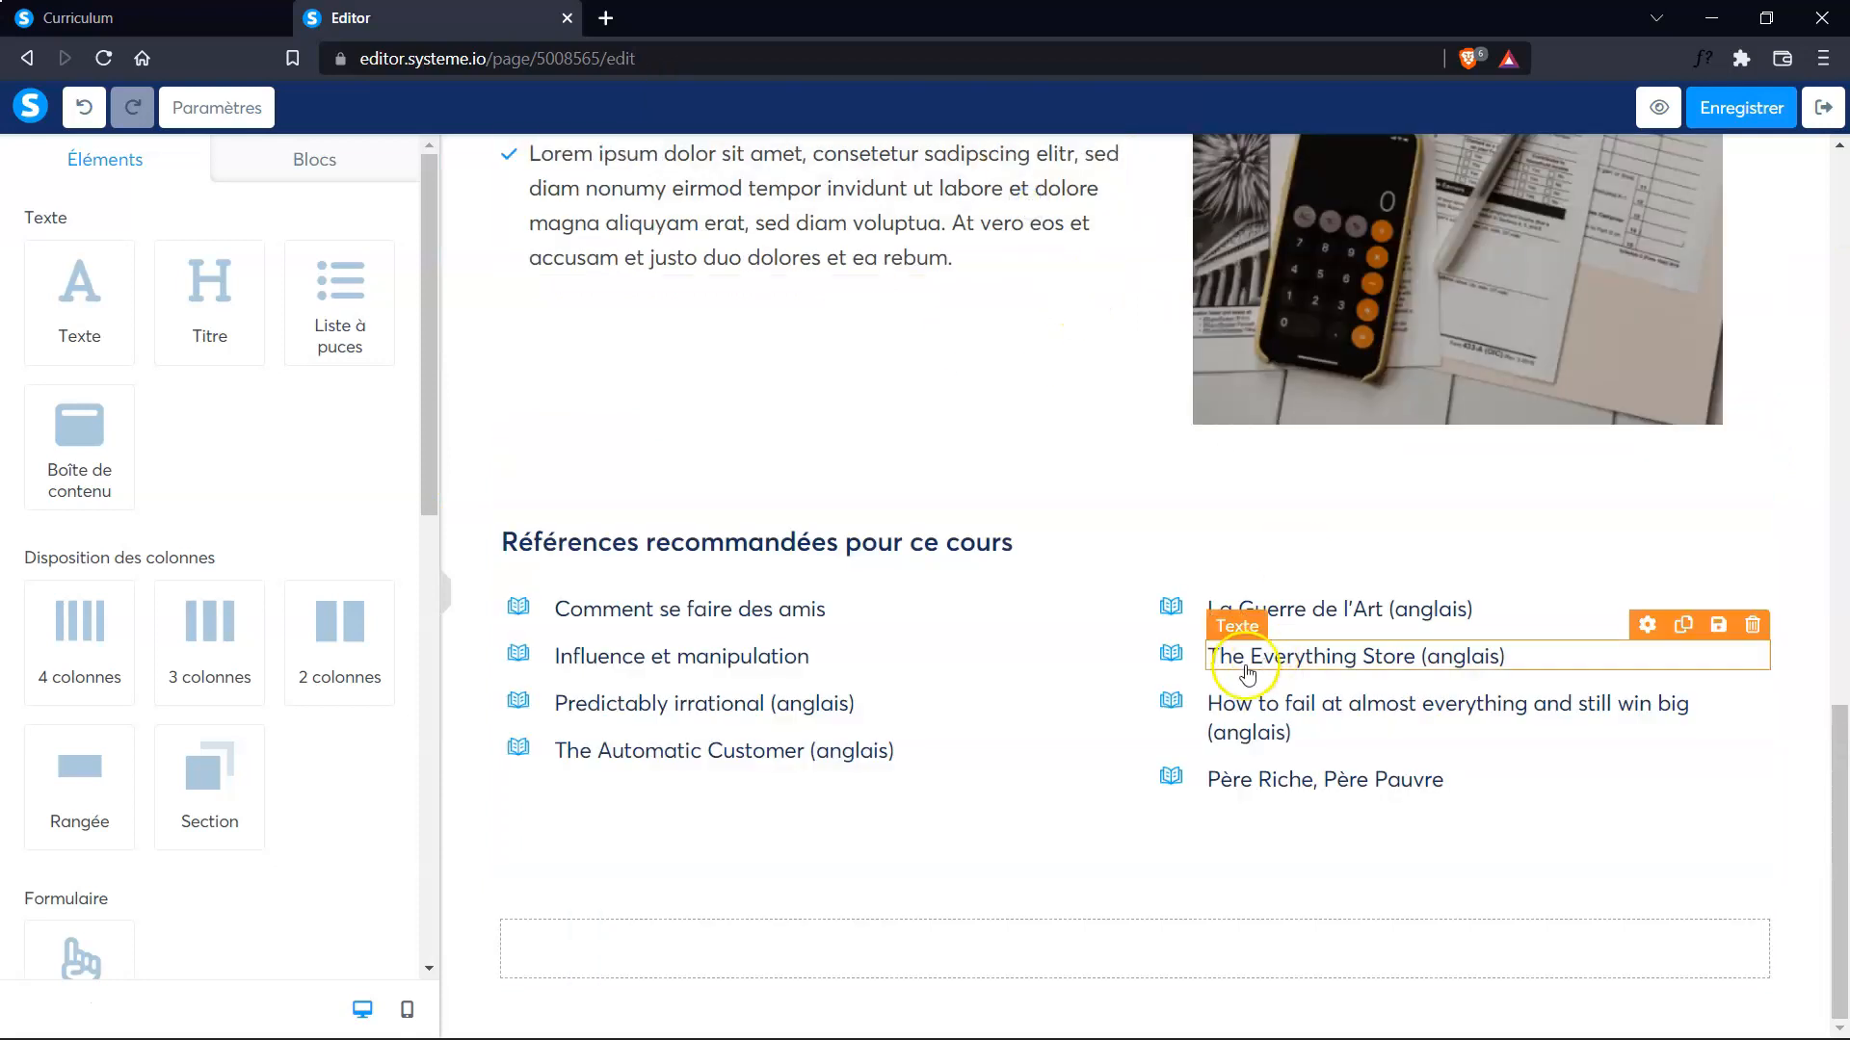
Add a Commentaires element to the empty section below the recommended references of the chapter page
scroll(1242, 669, "up", 15)
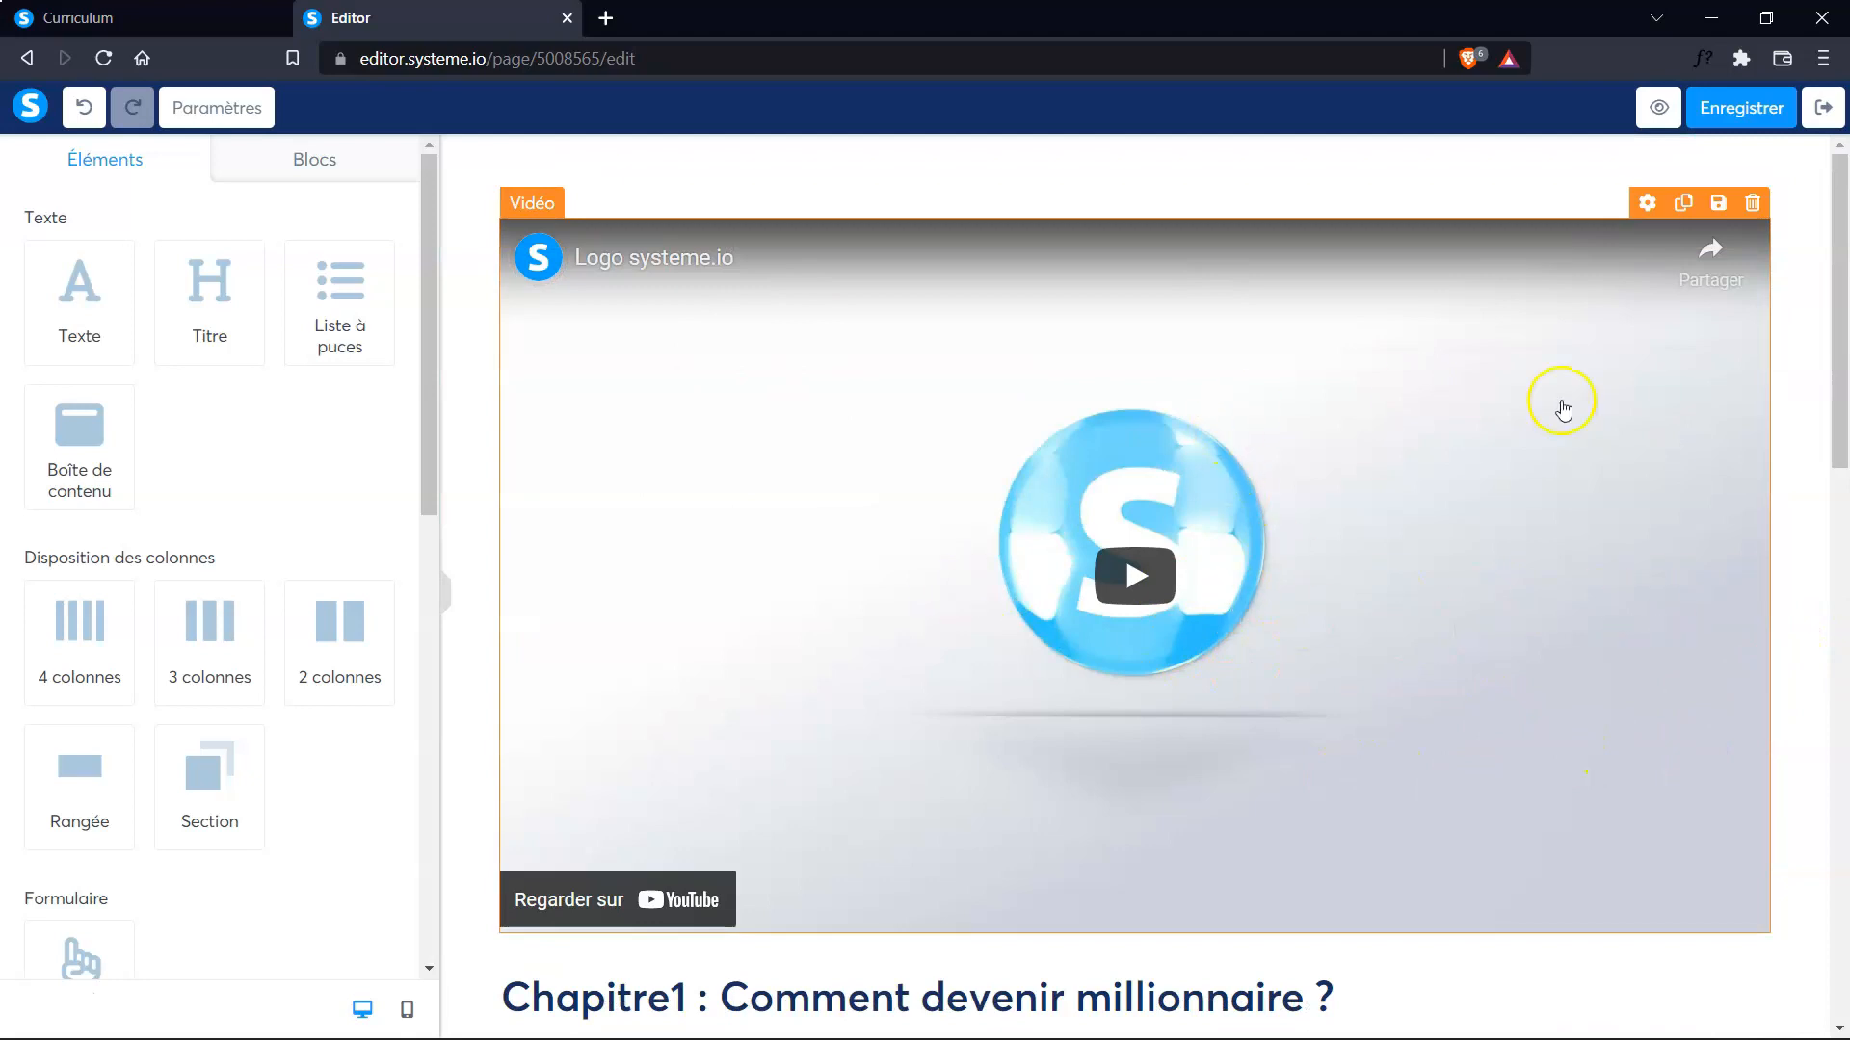
scroll(1267, 719, "down", 6)
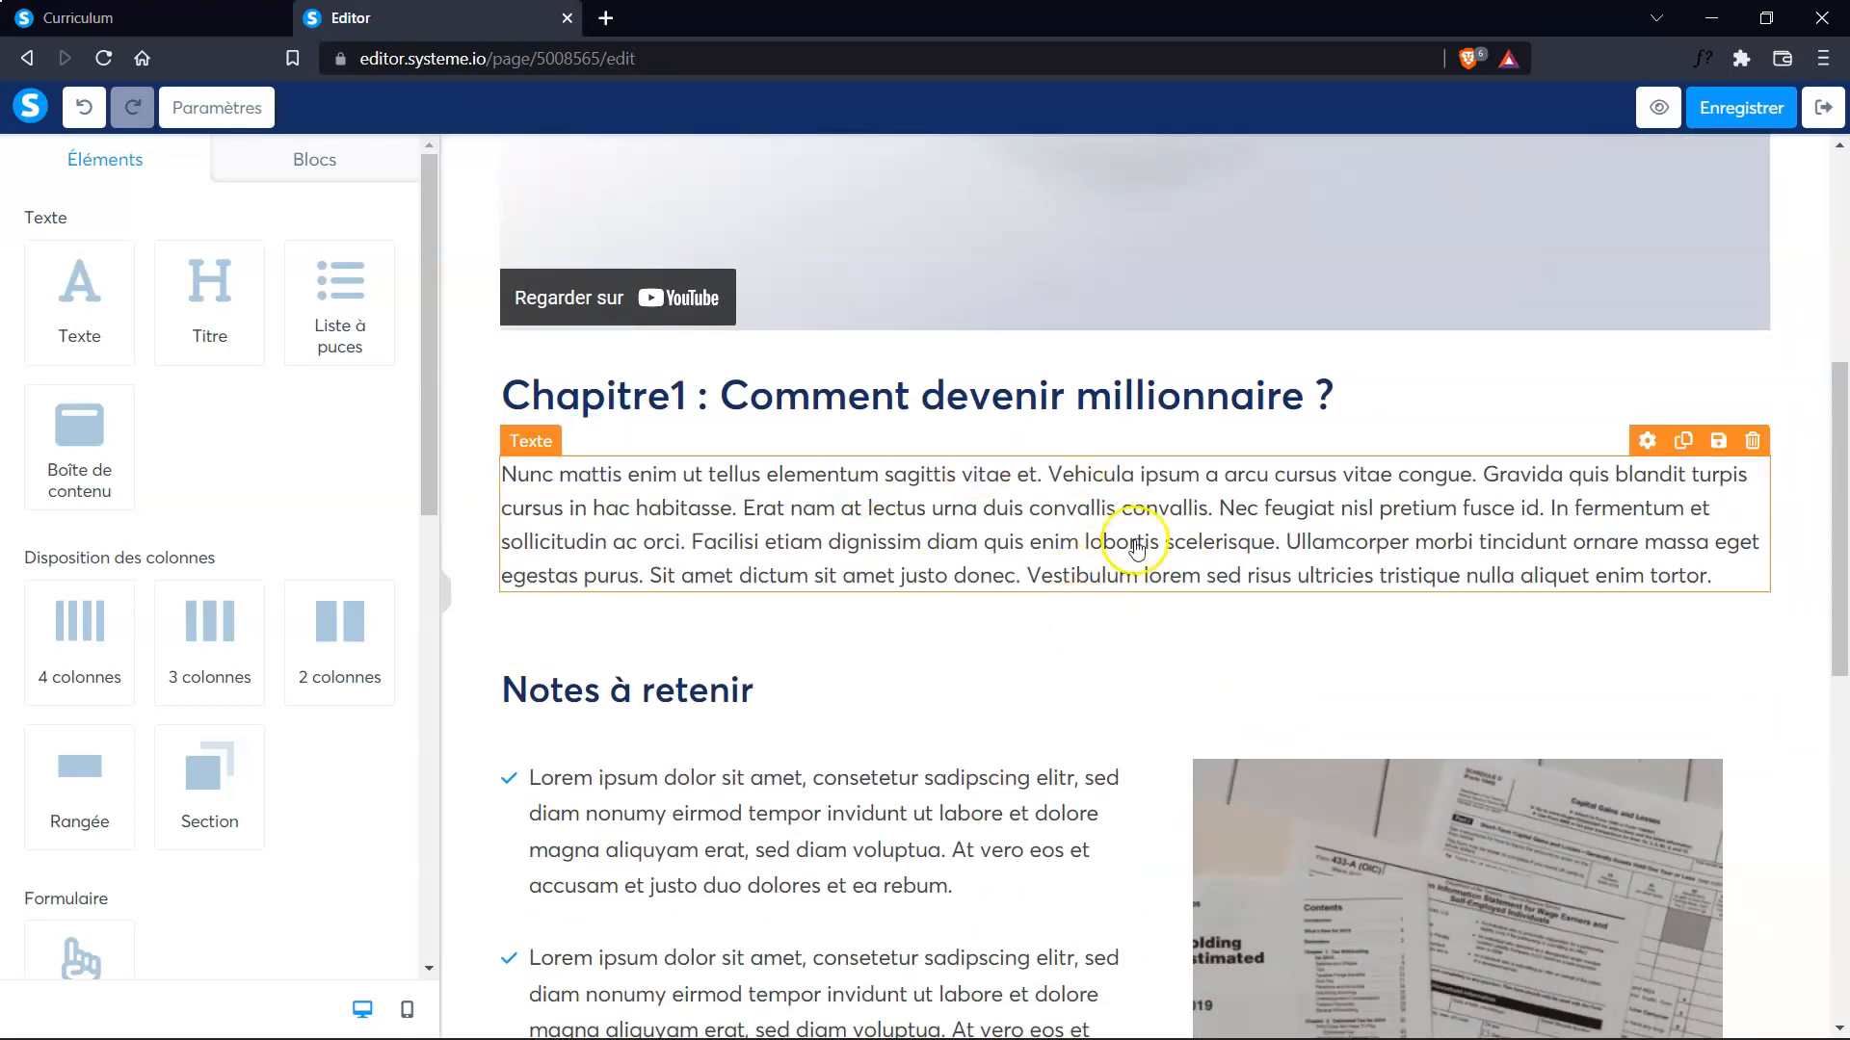
scroll(945, 706, "down", 5)
scroll(1186, 599, "down", 5)
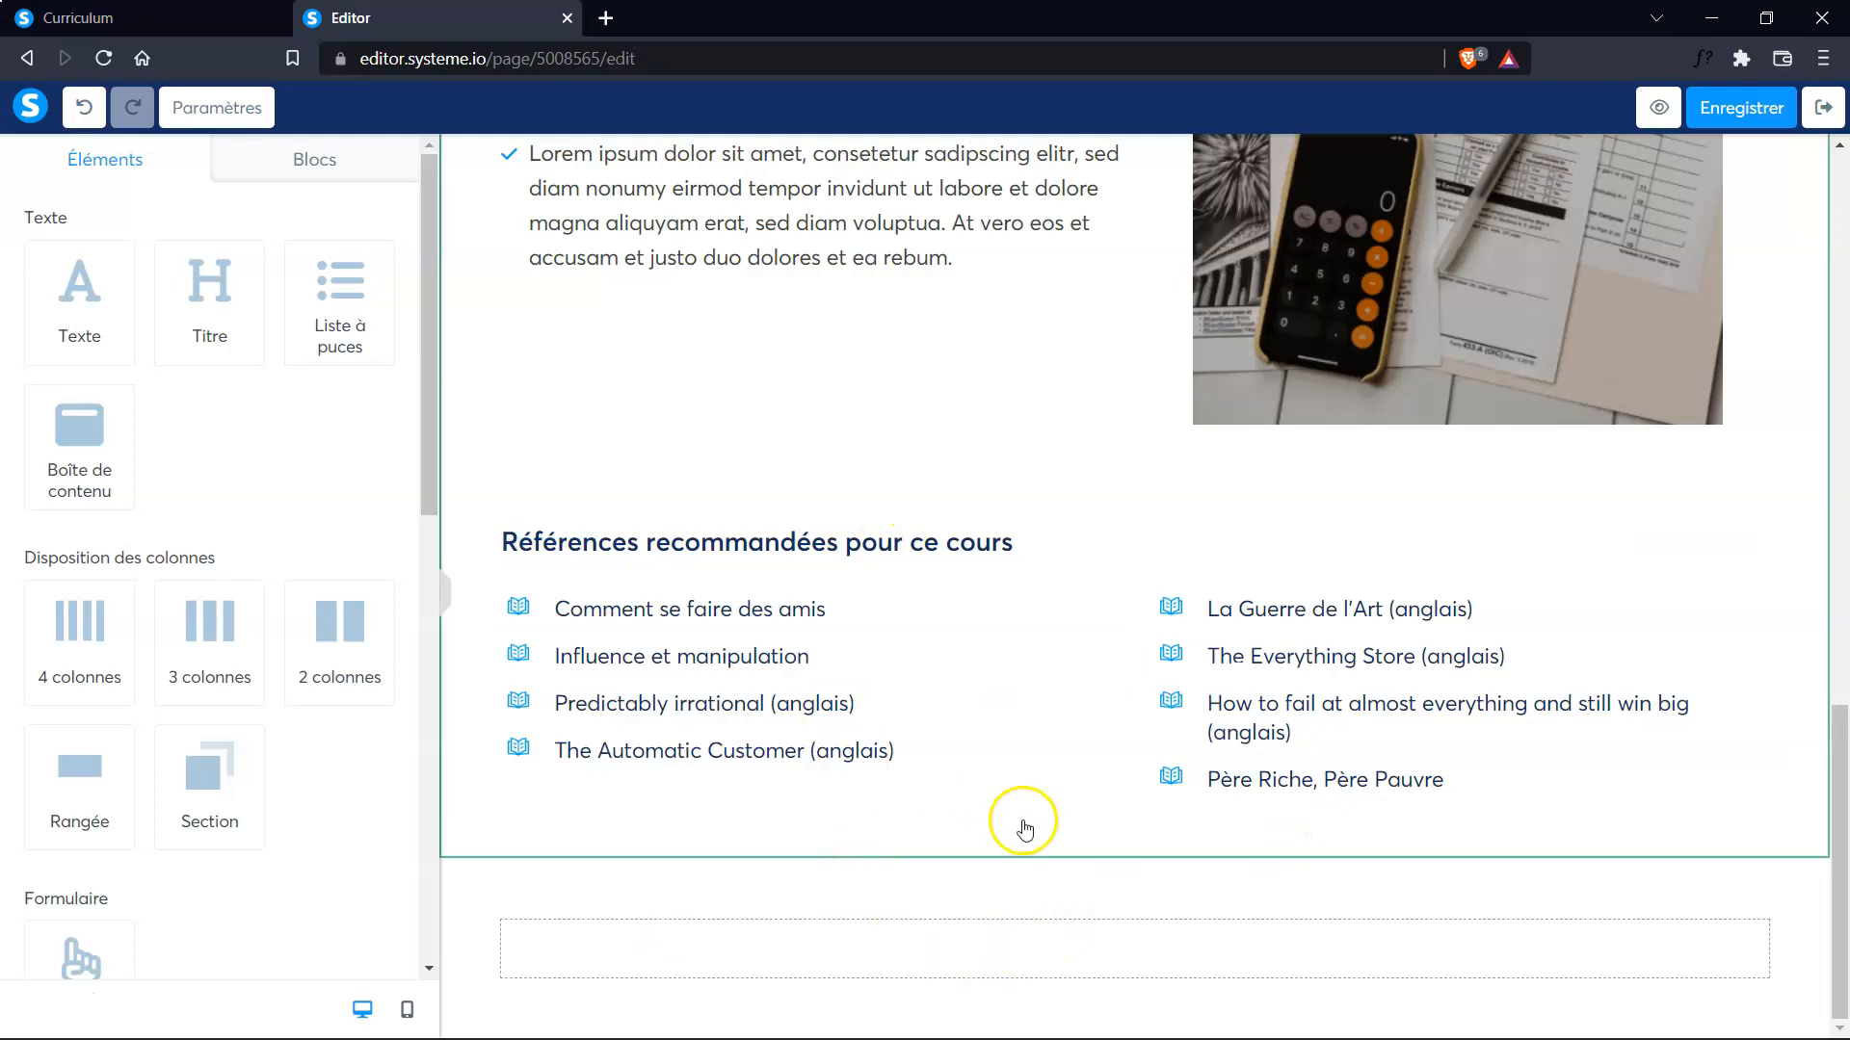
scroll(124, 821, "down", 6)
scroll(304, 809, "down", 4)
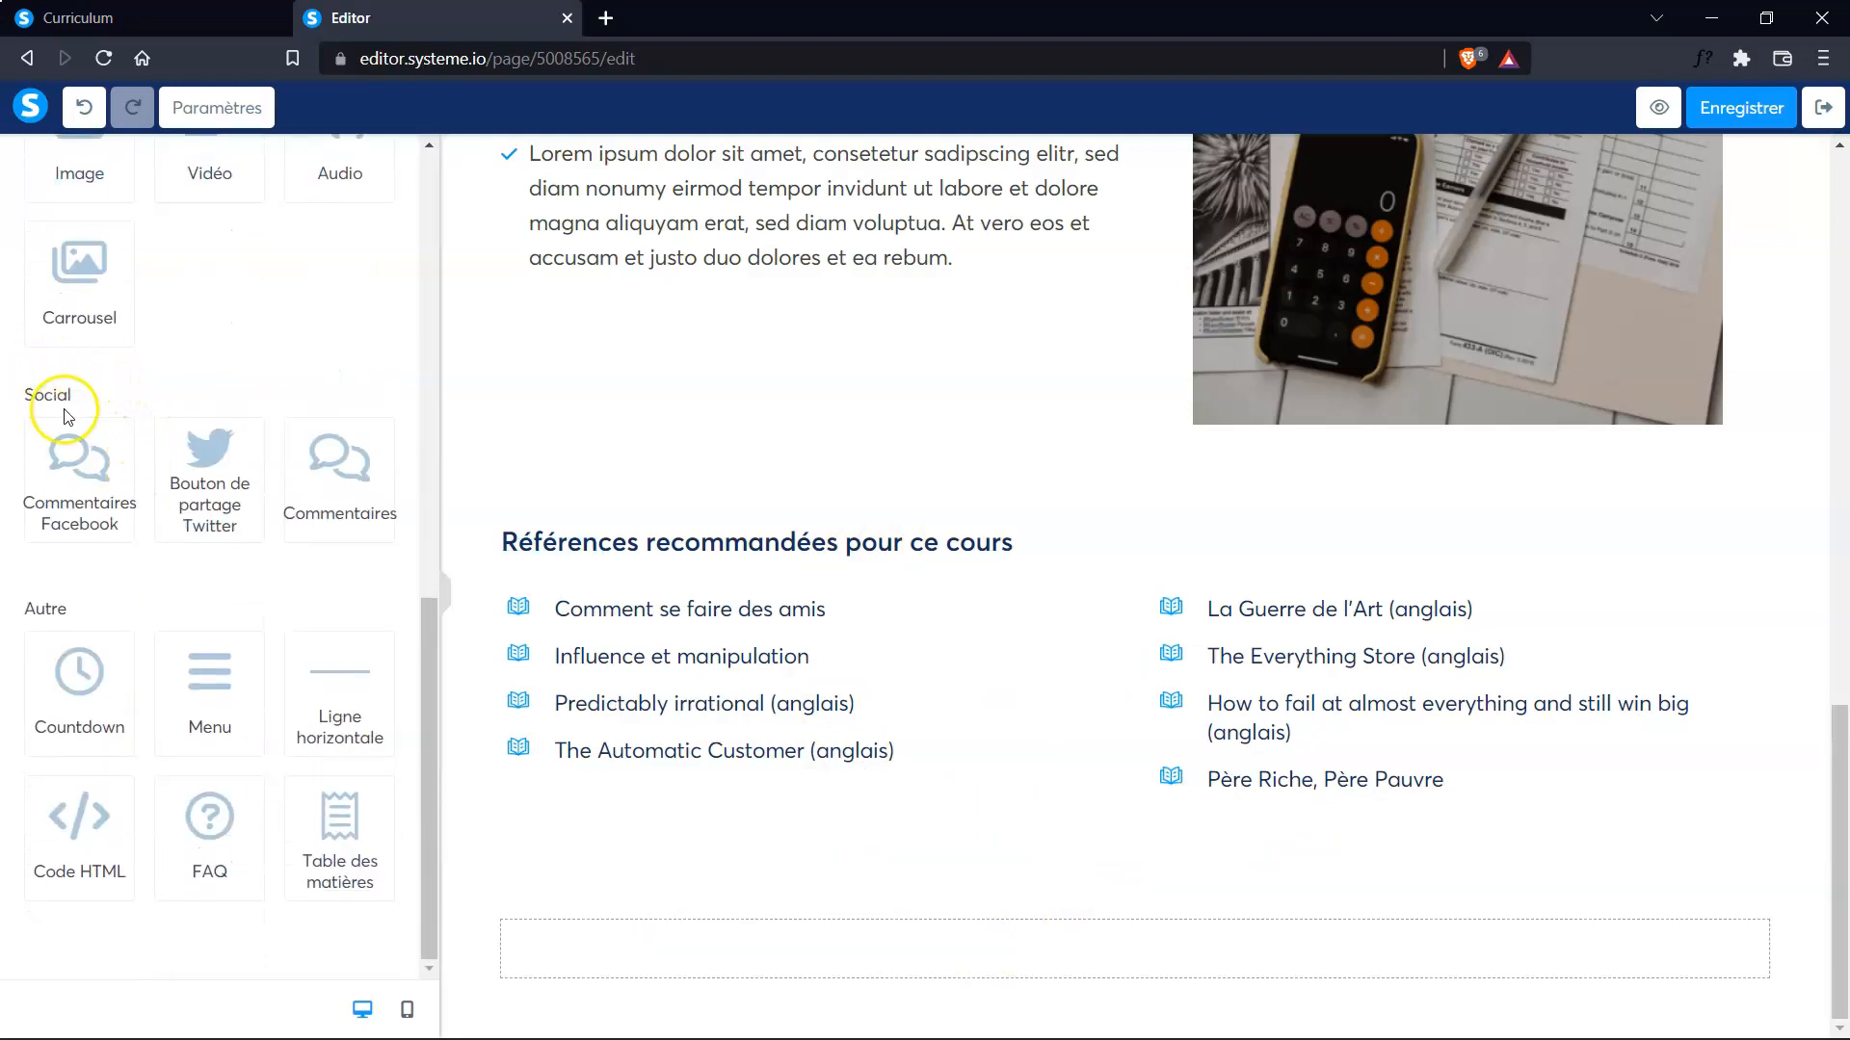
left_click_drag(345, 467, 613, 883)
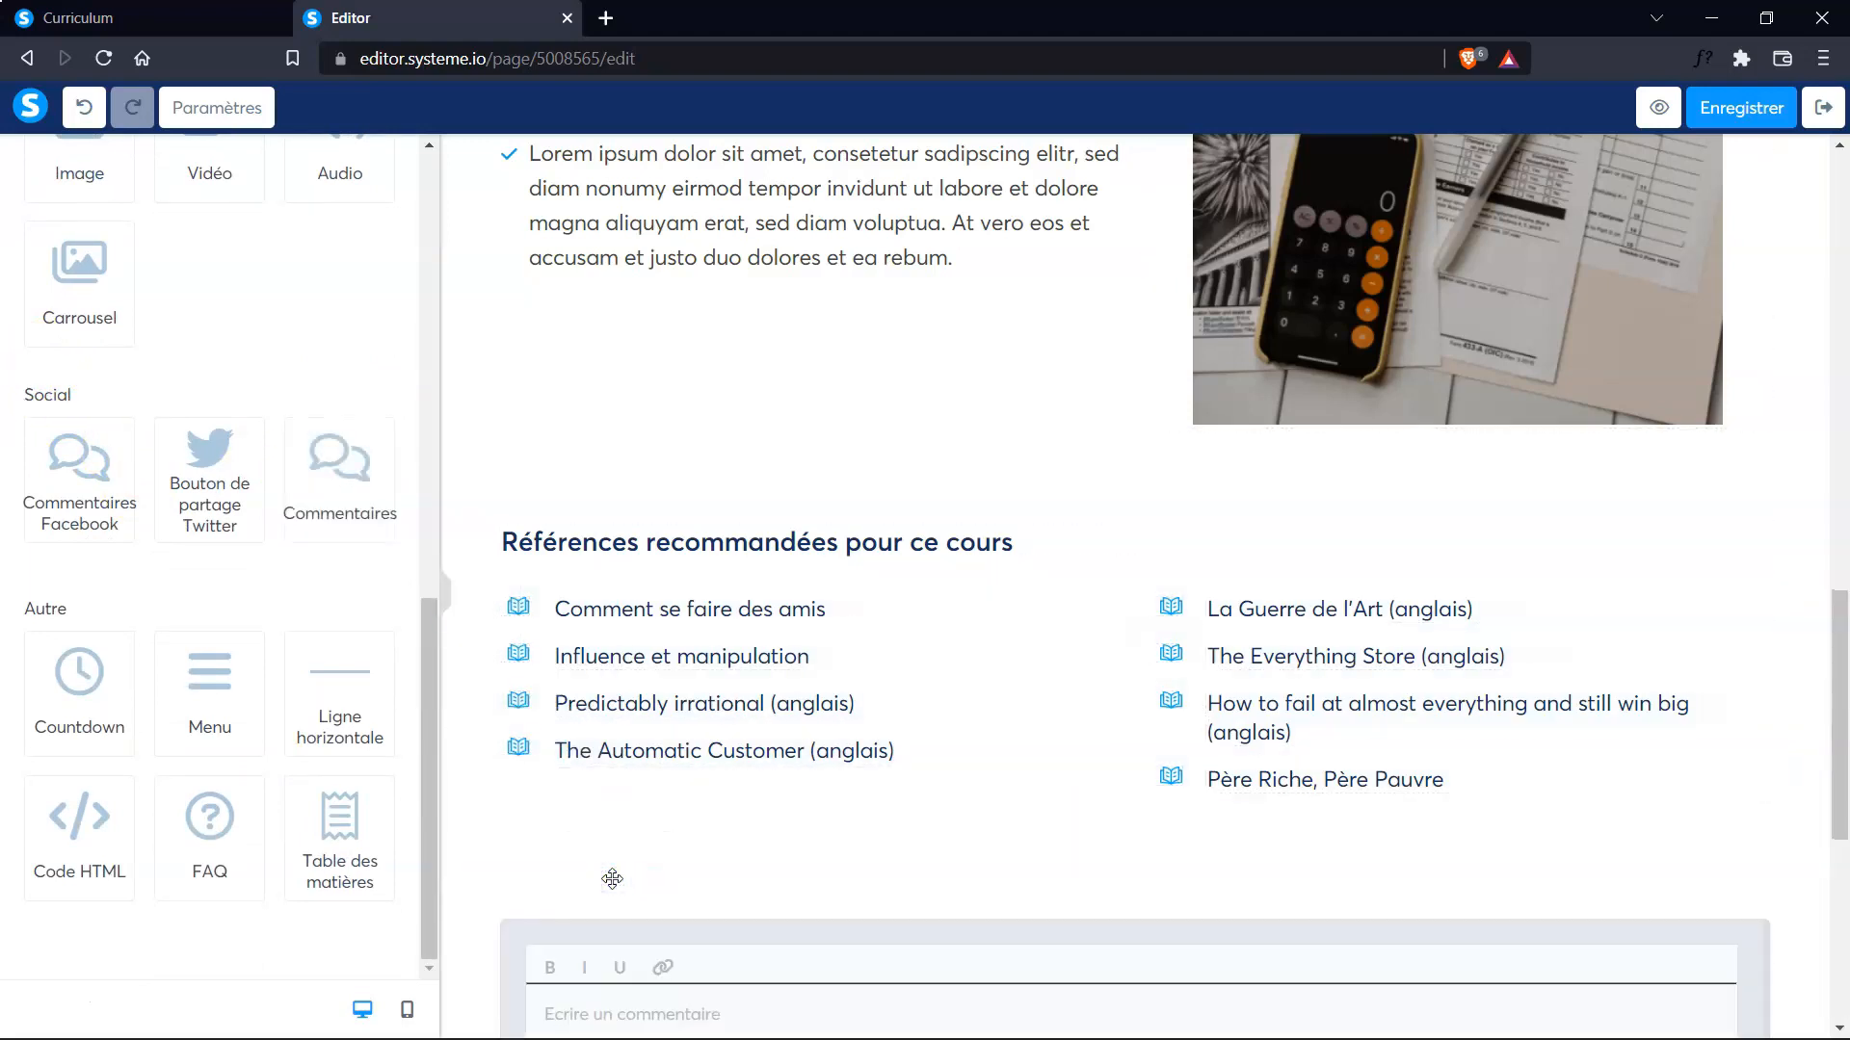
scroll(611, 885, "down", 3)
scroll(611, 884, "down", 2)
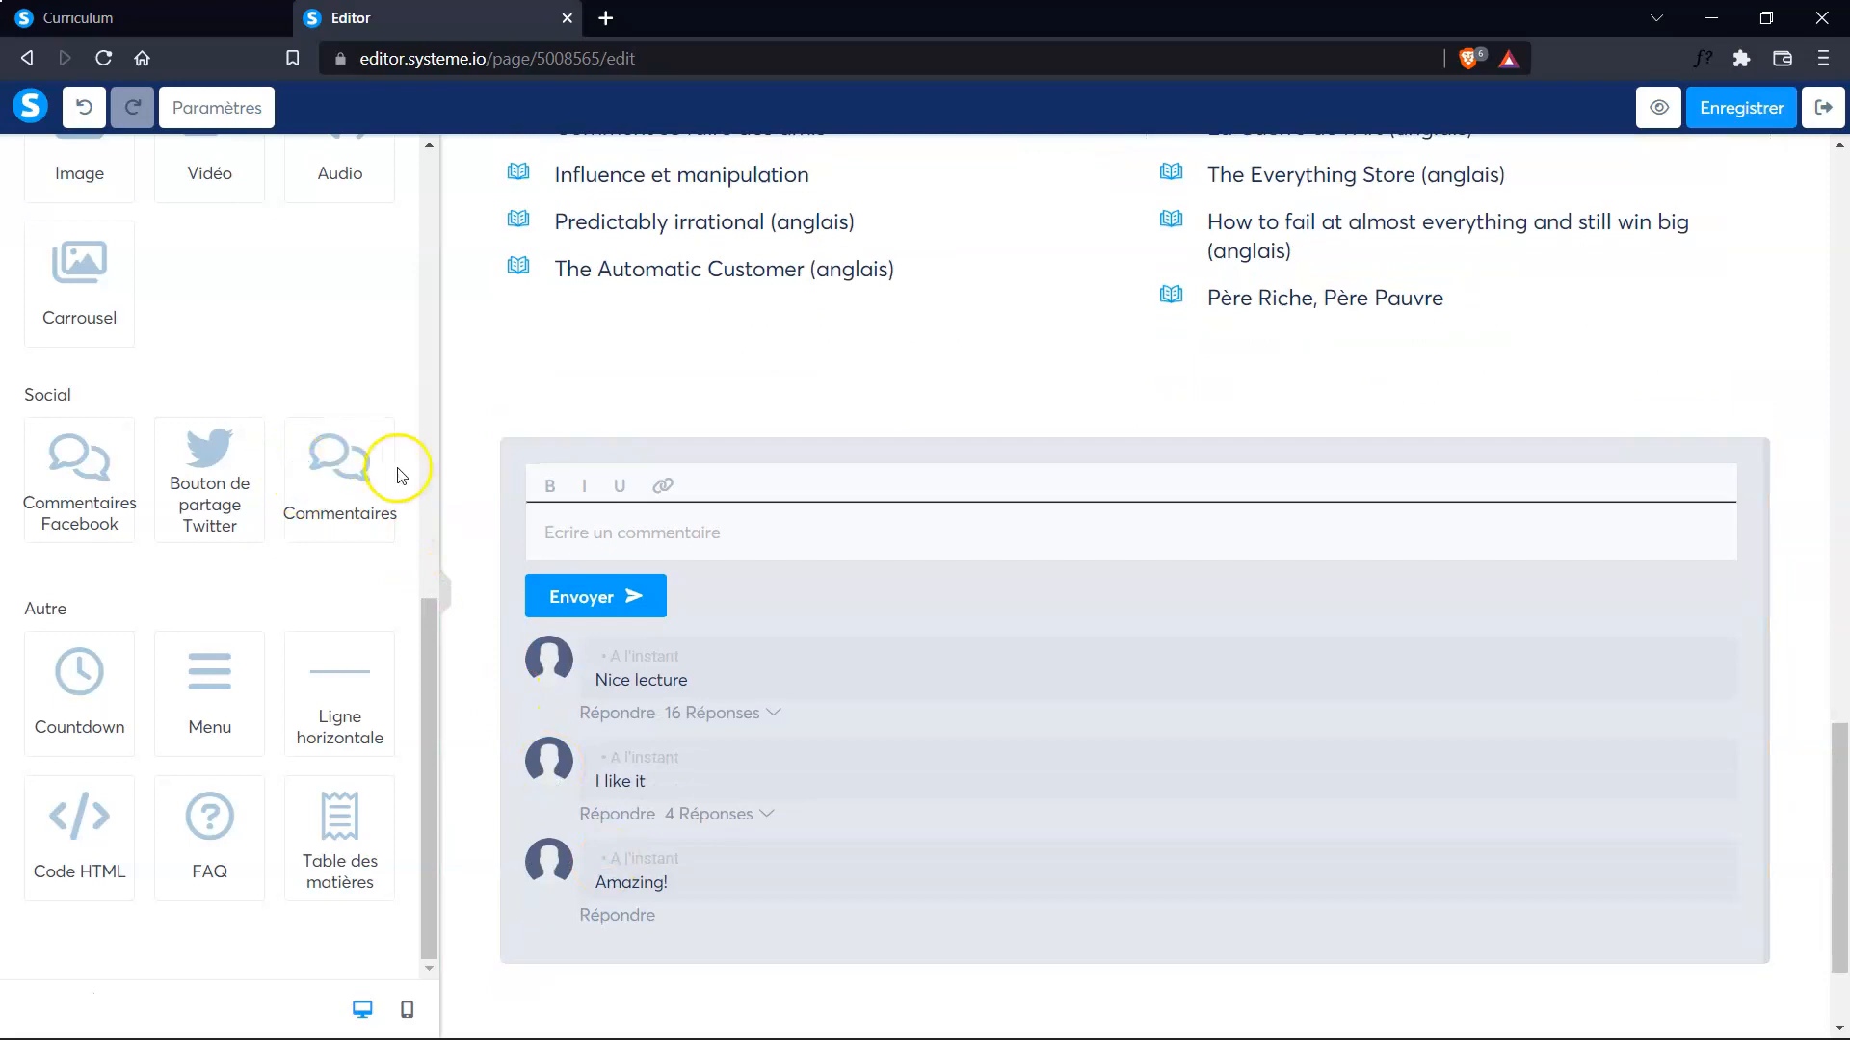
left_click(805, 614)
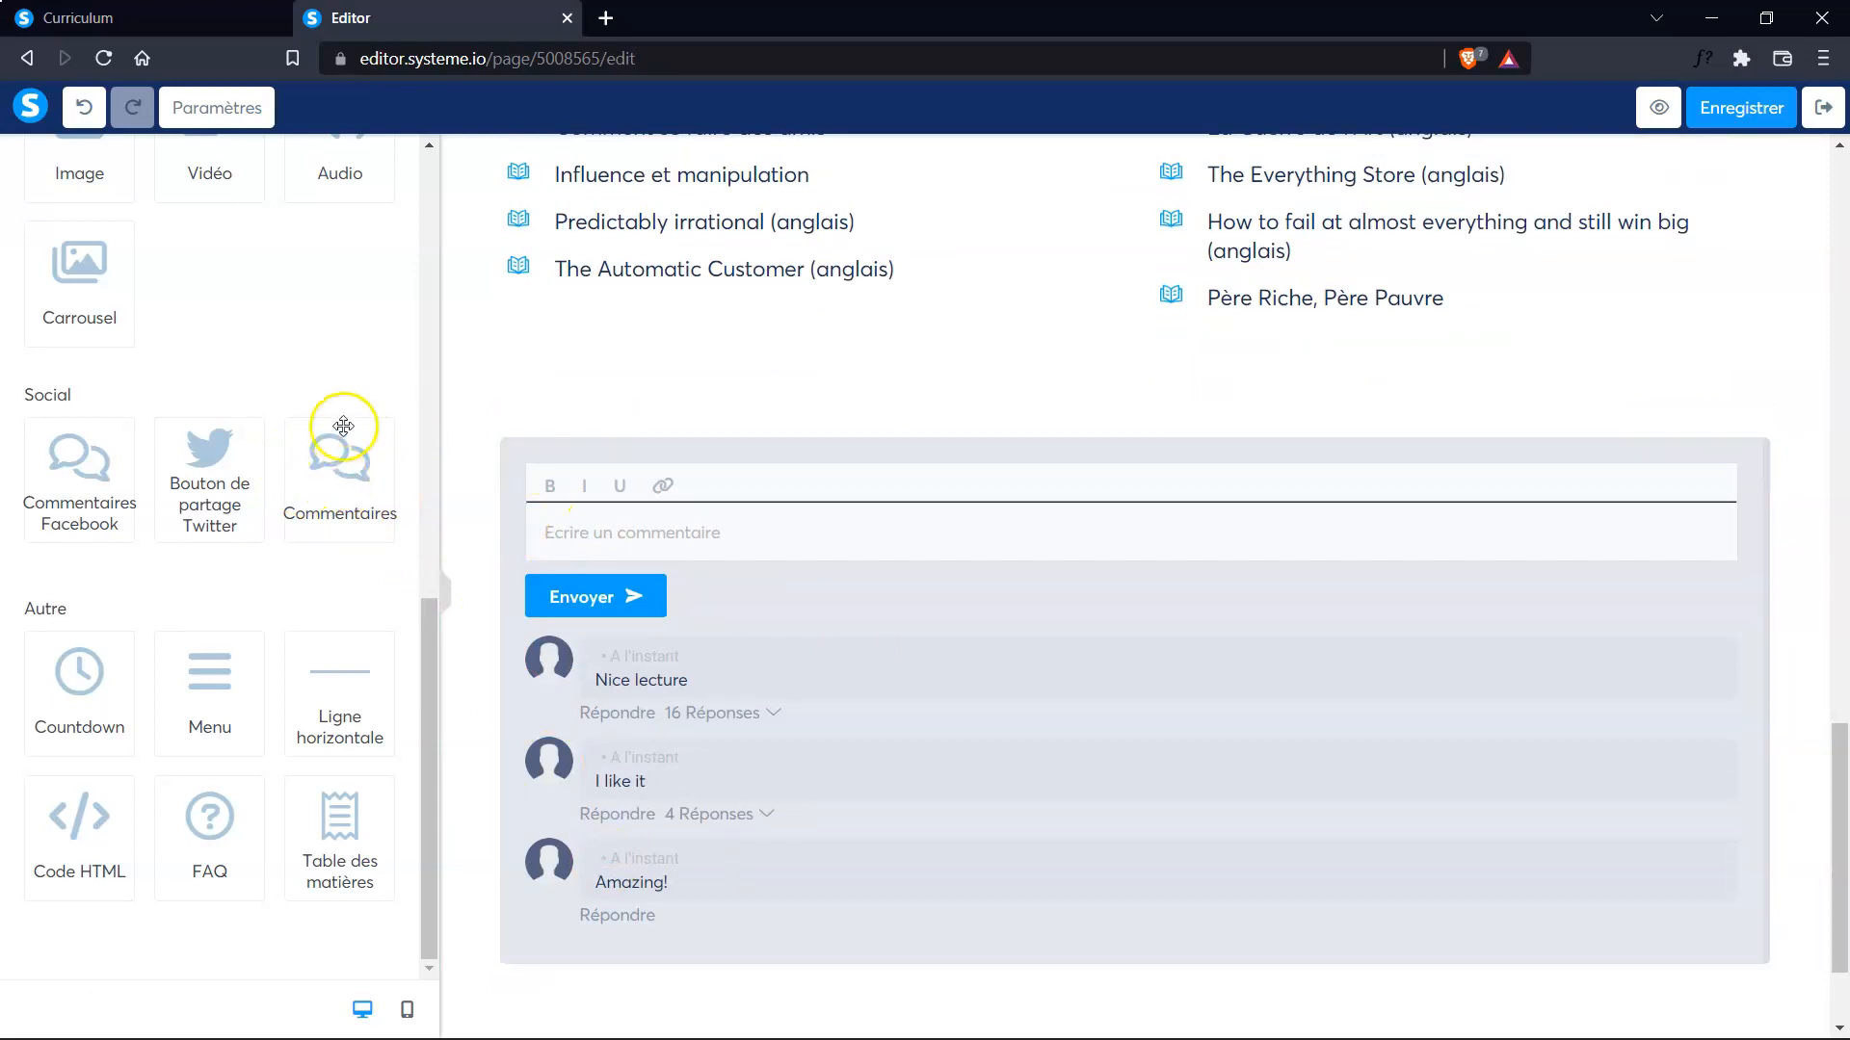
Save the chapter page and preview it to check the comment field at its end
left_click(1749, 111)
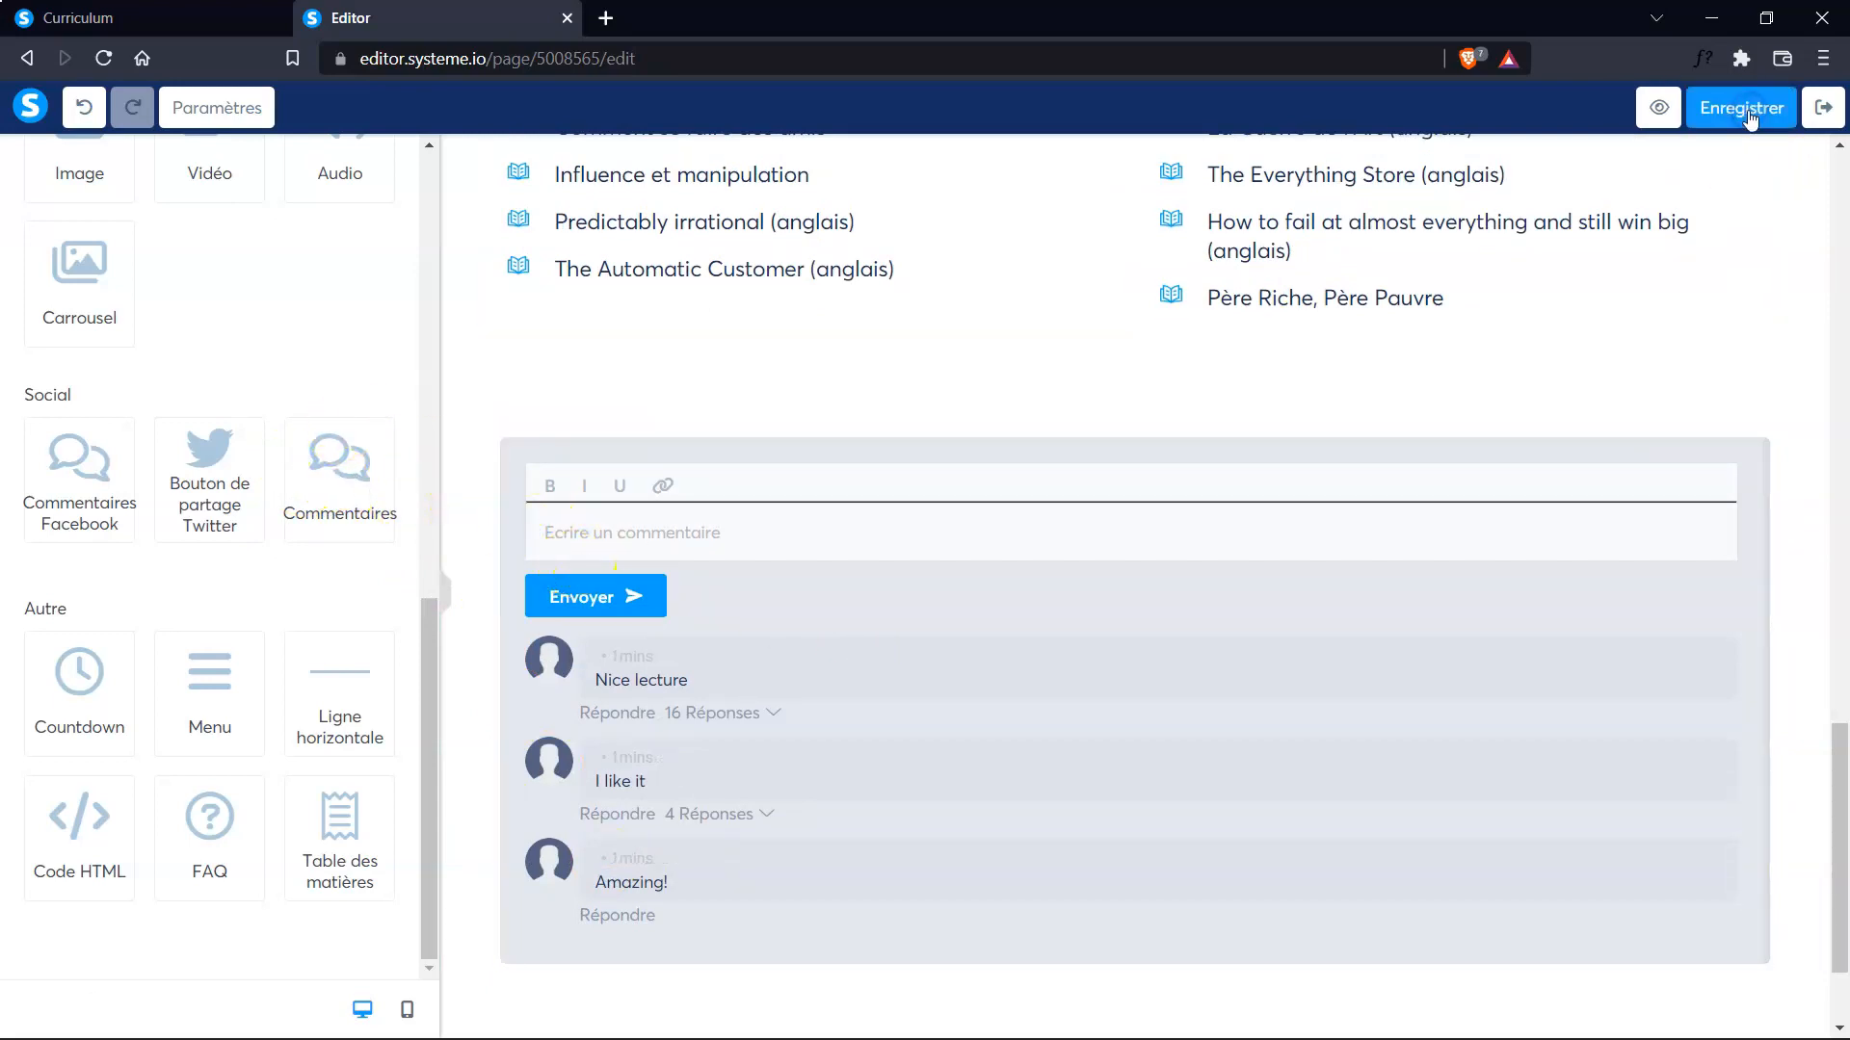
left_click(1655, 106)
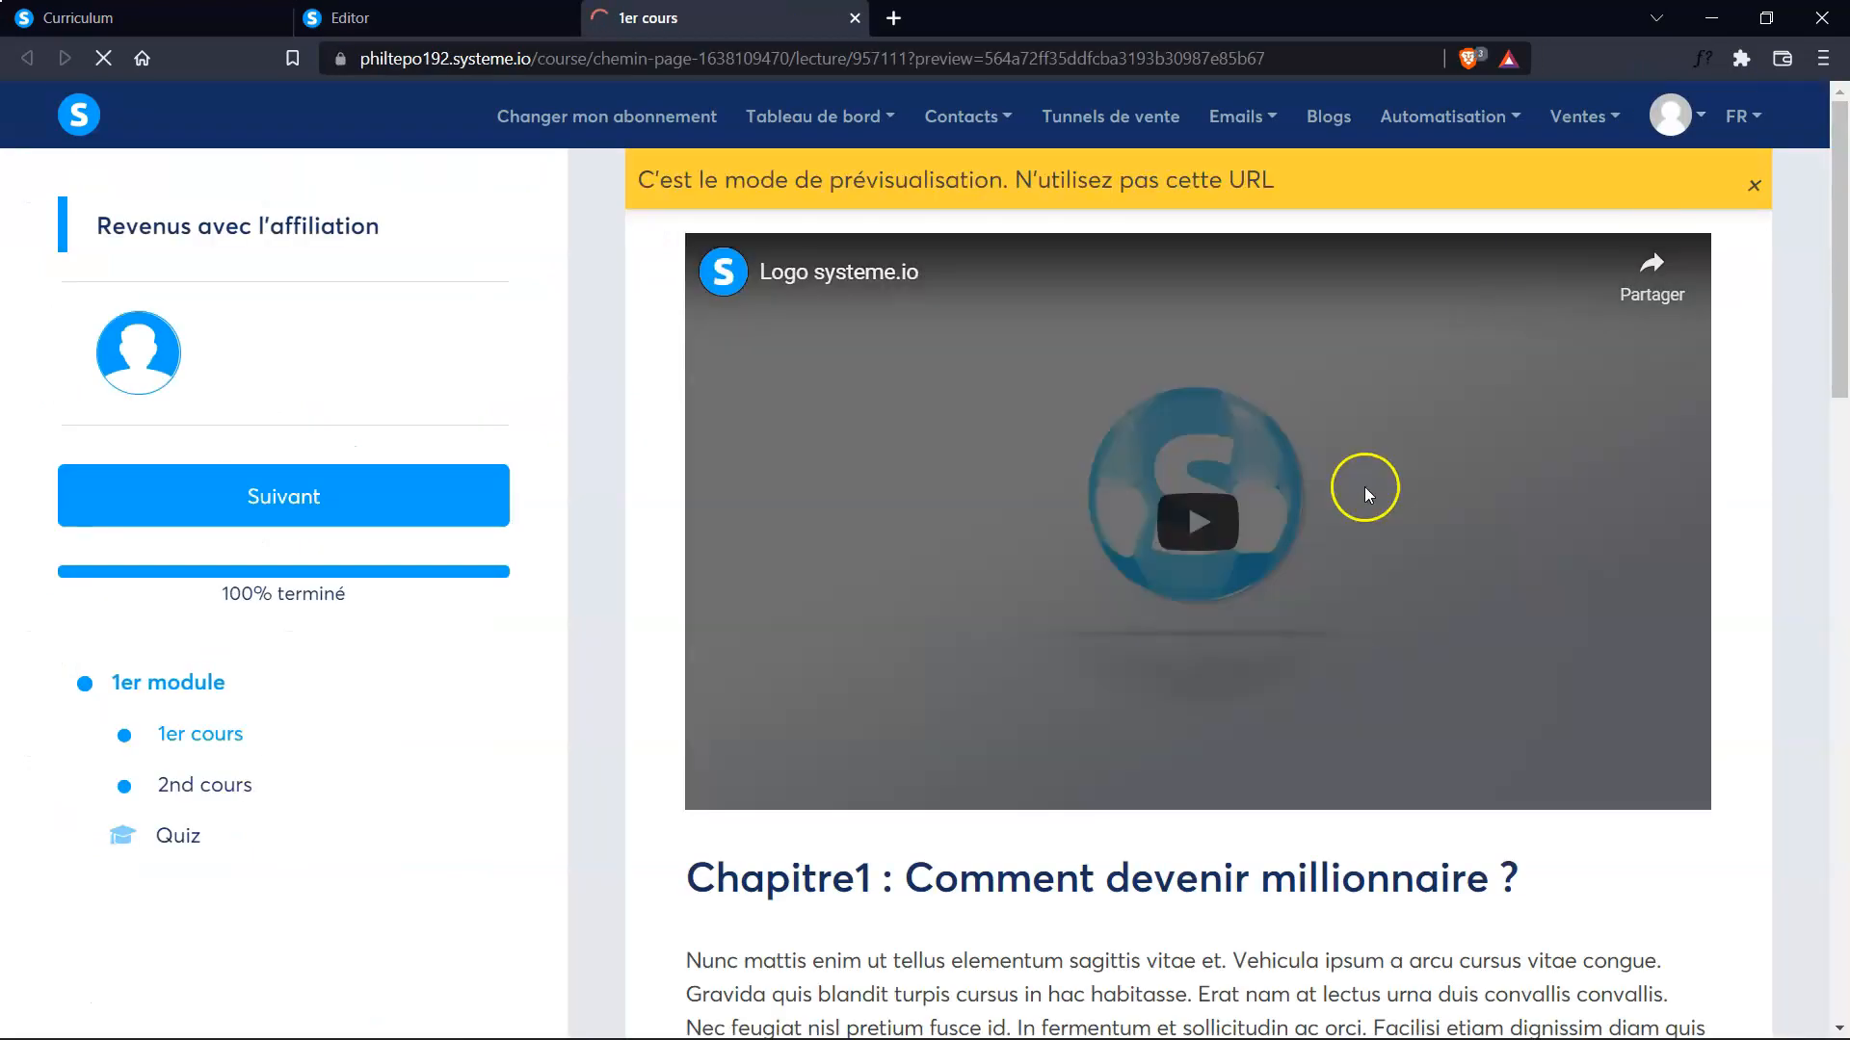
scroll(1368, 483, "down", 15)
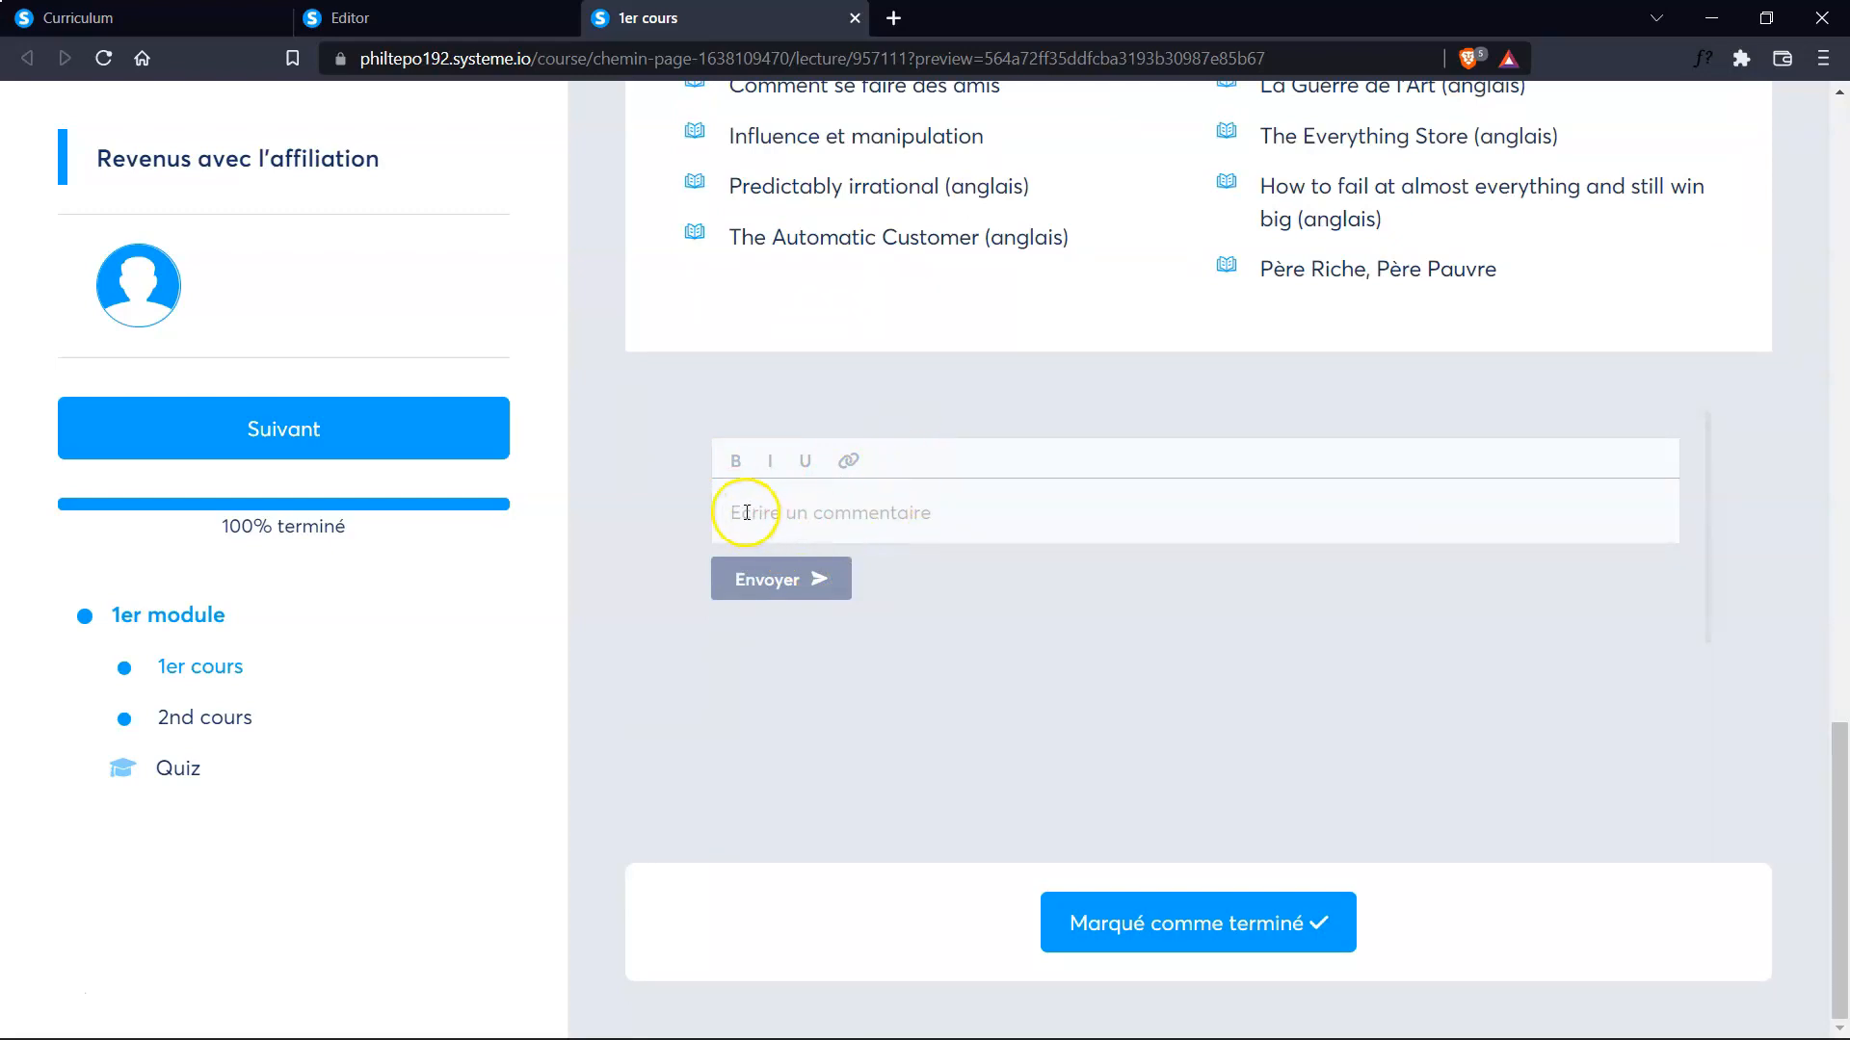
left_click(780, 509)
left_click(870, 516)
scroll(1295, 655, "up", 5)
scroll(1303, 668, "up", 2)
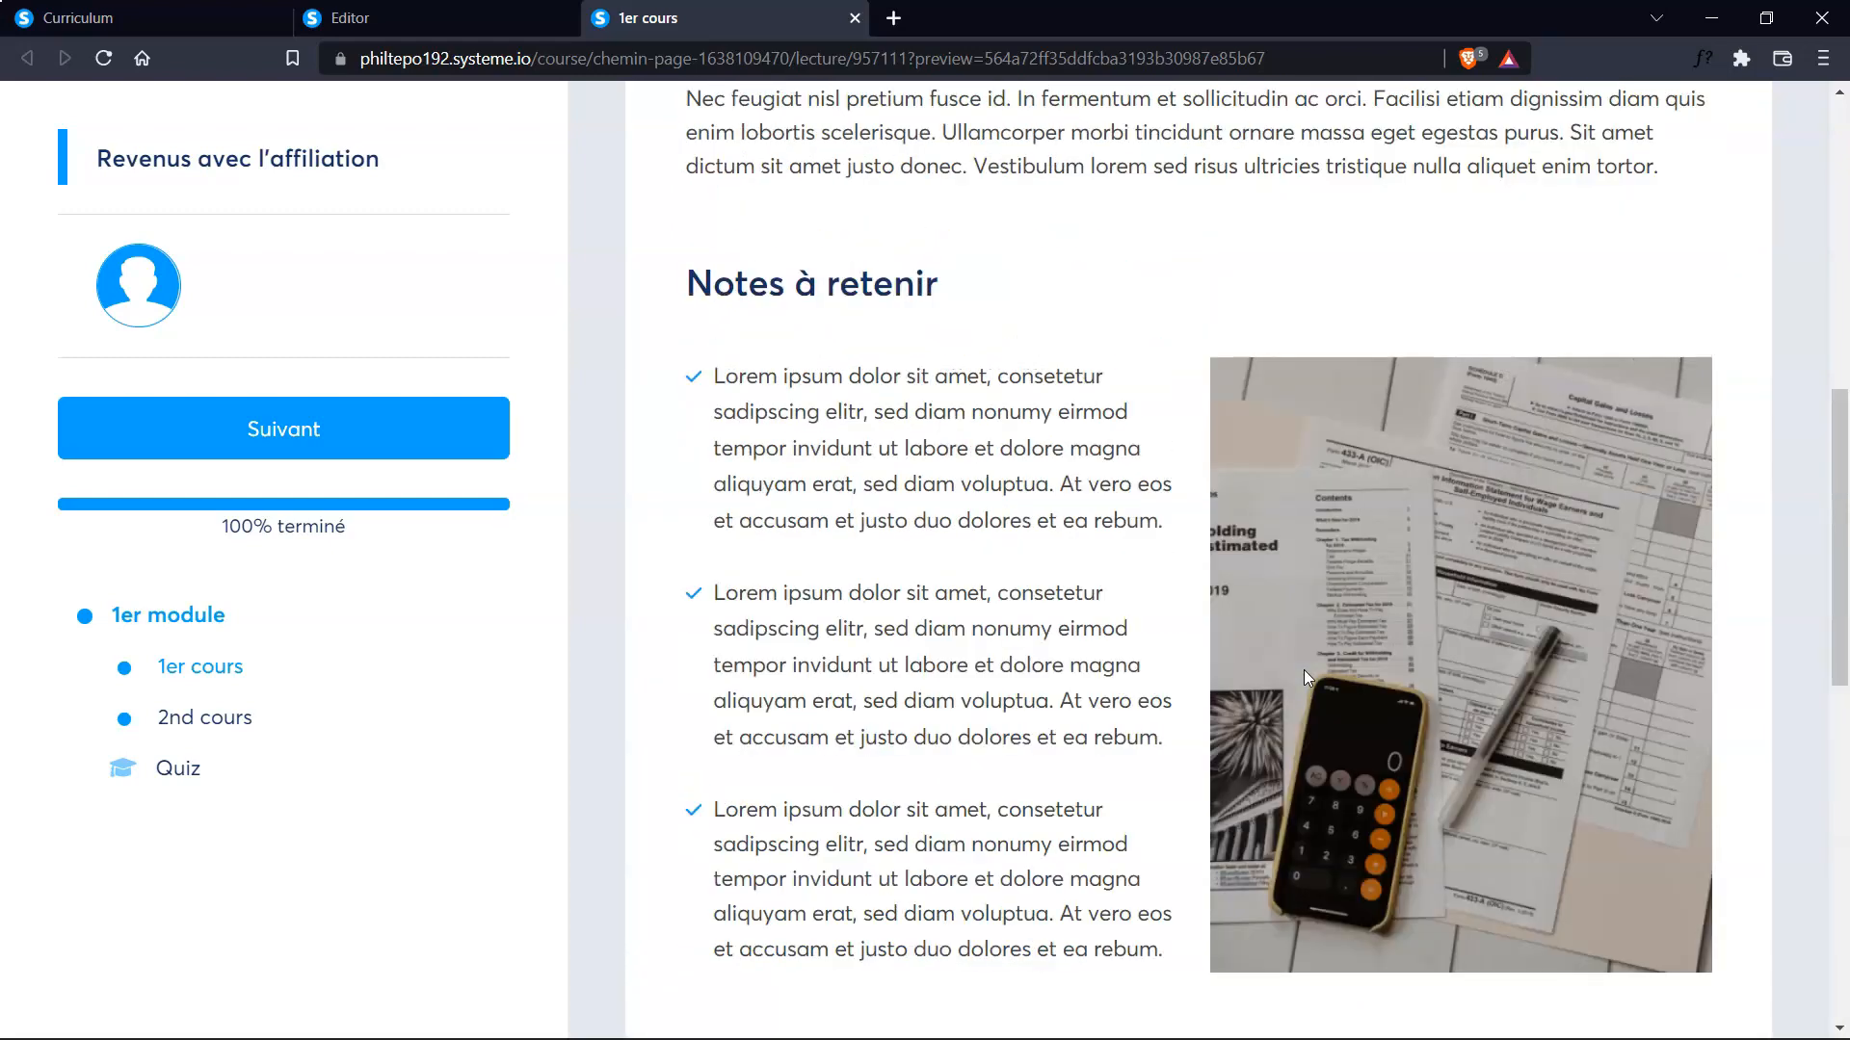
Close the page preview and set the font type of the Chapitre1 heading to Polices personnalisées
scroll(1303, 668, "up", 8)
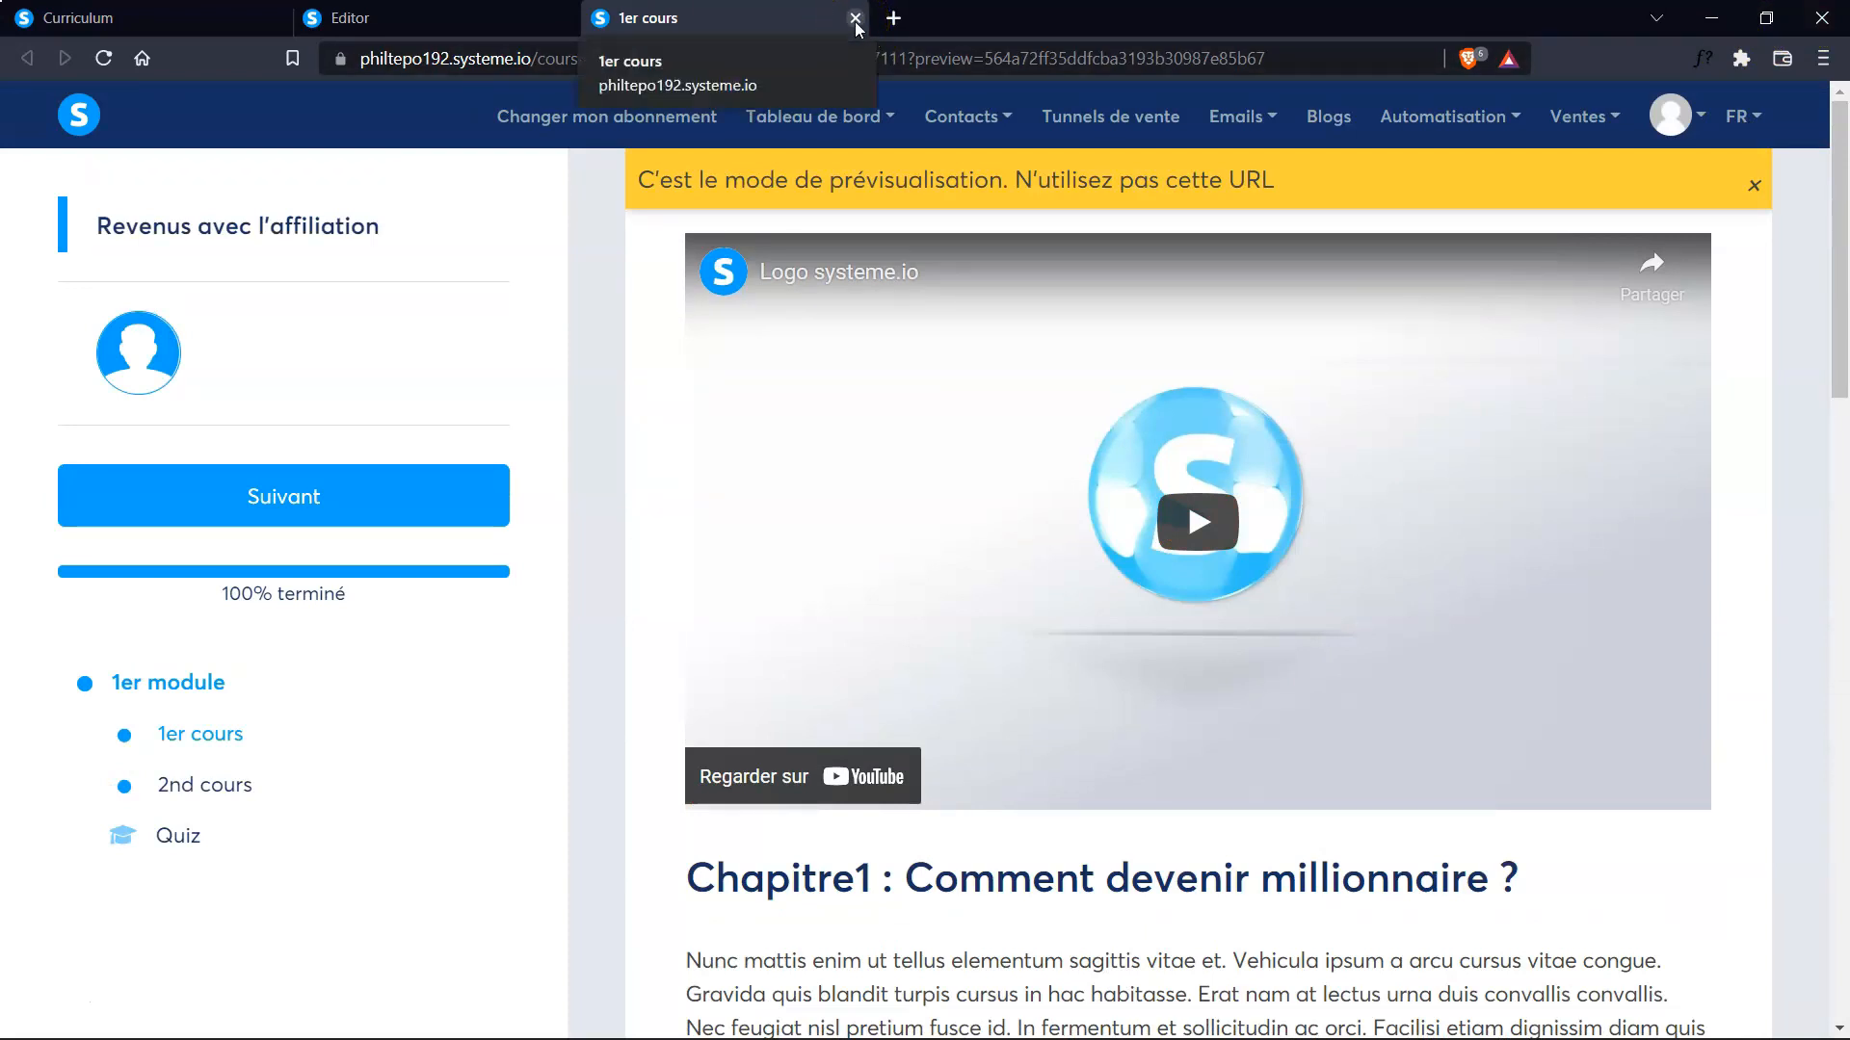
left_click(856, 19)
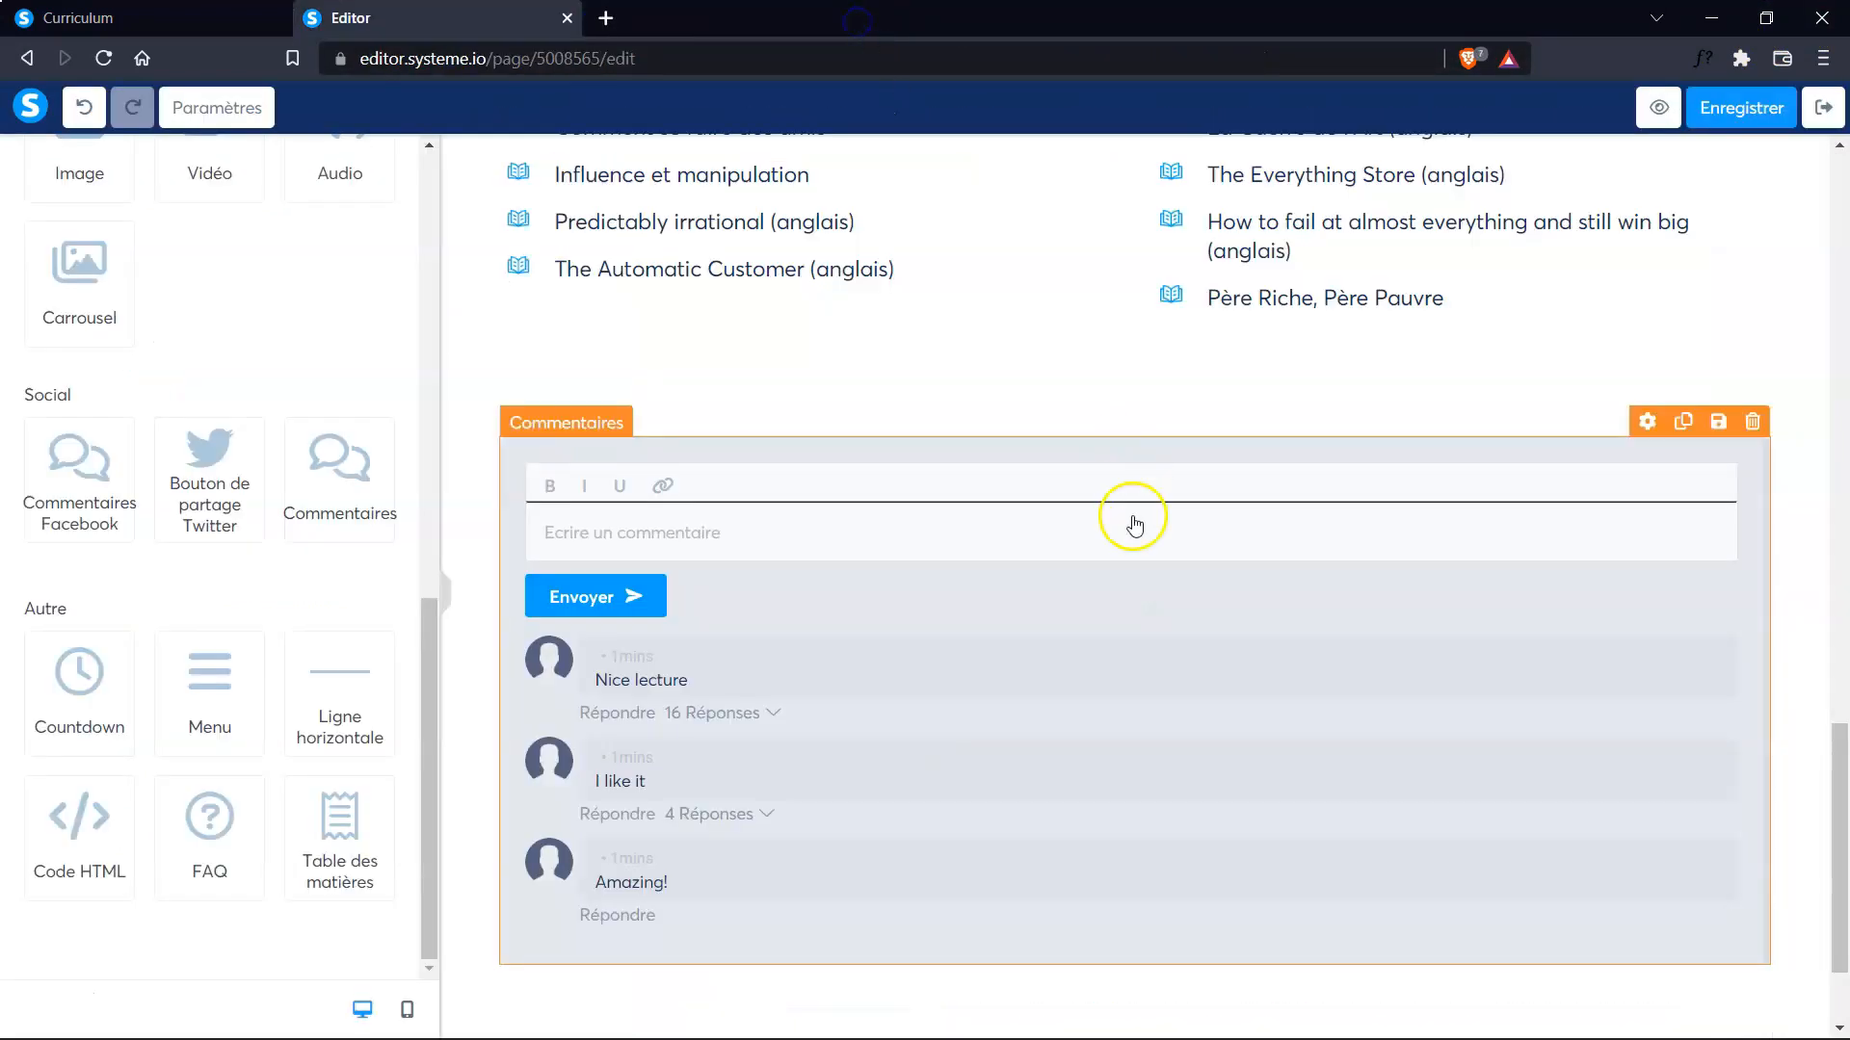
scroll(1176, 664, "up", 10)
scroll(1176, 668, "down", 7)
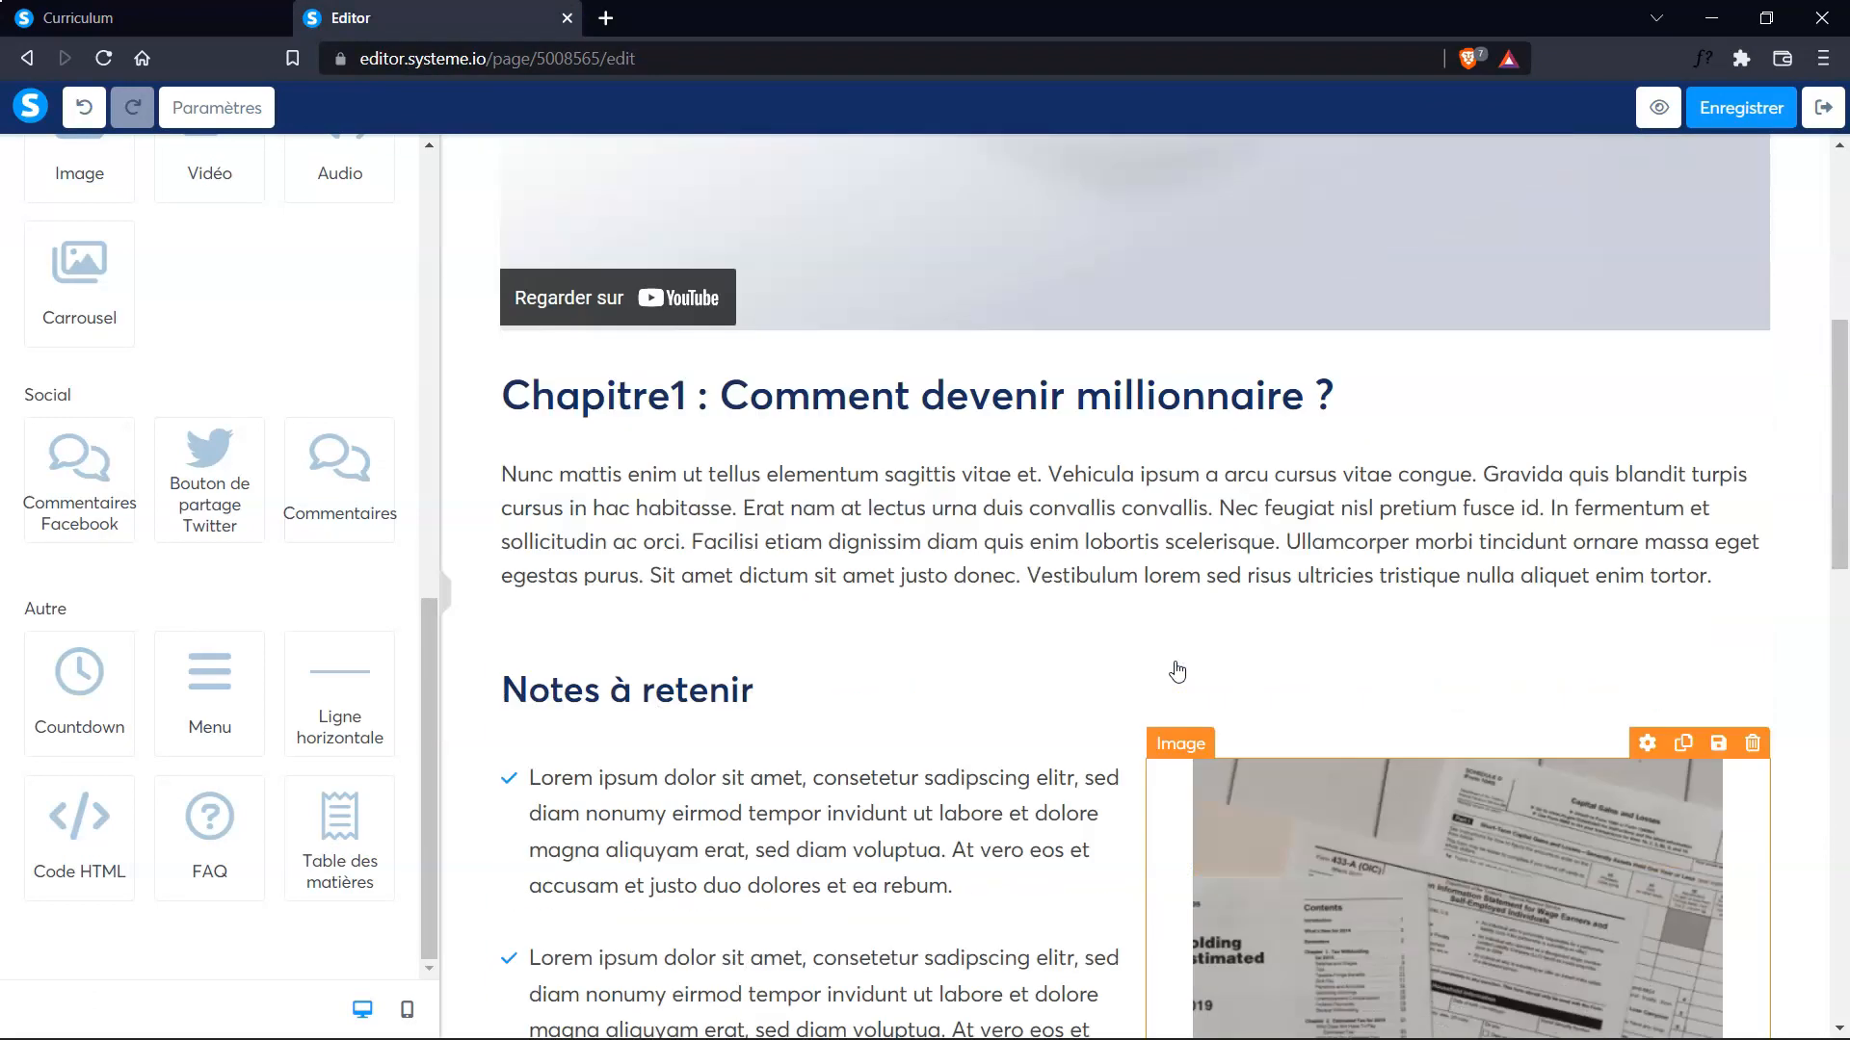
left_click(970, 405)
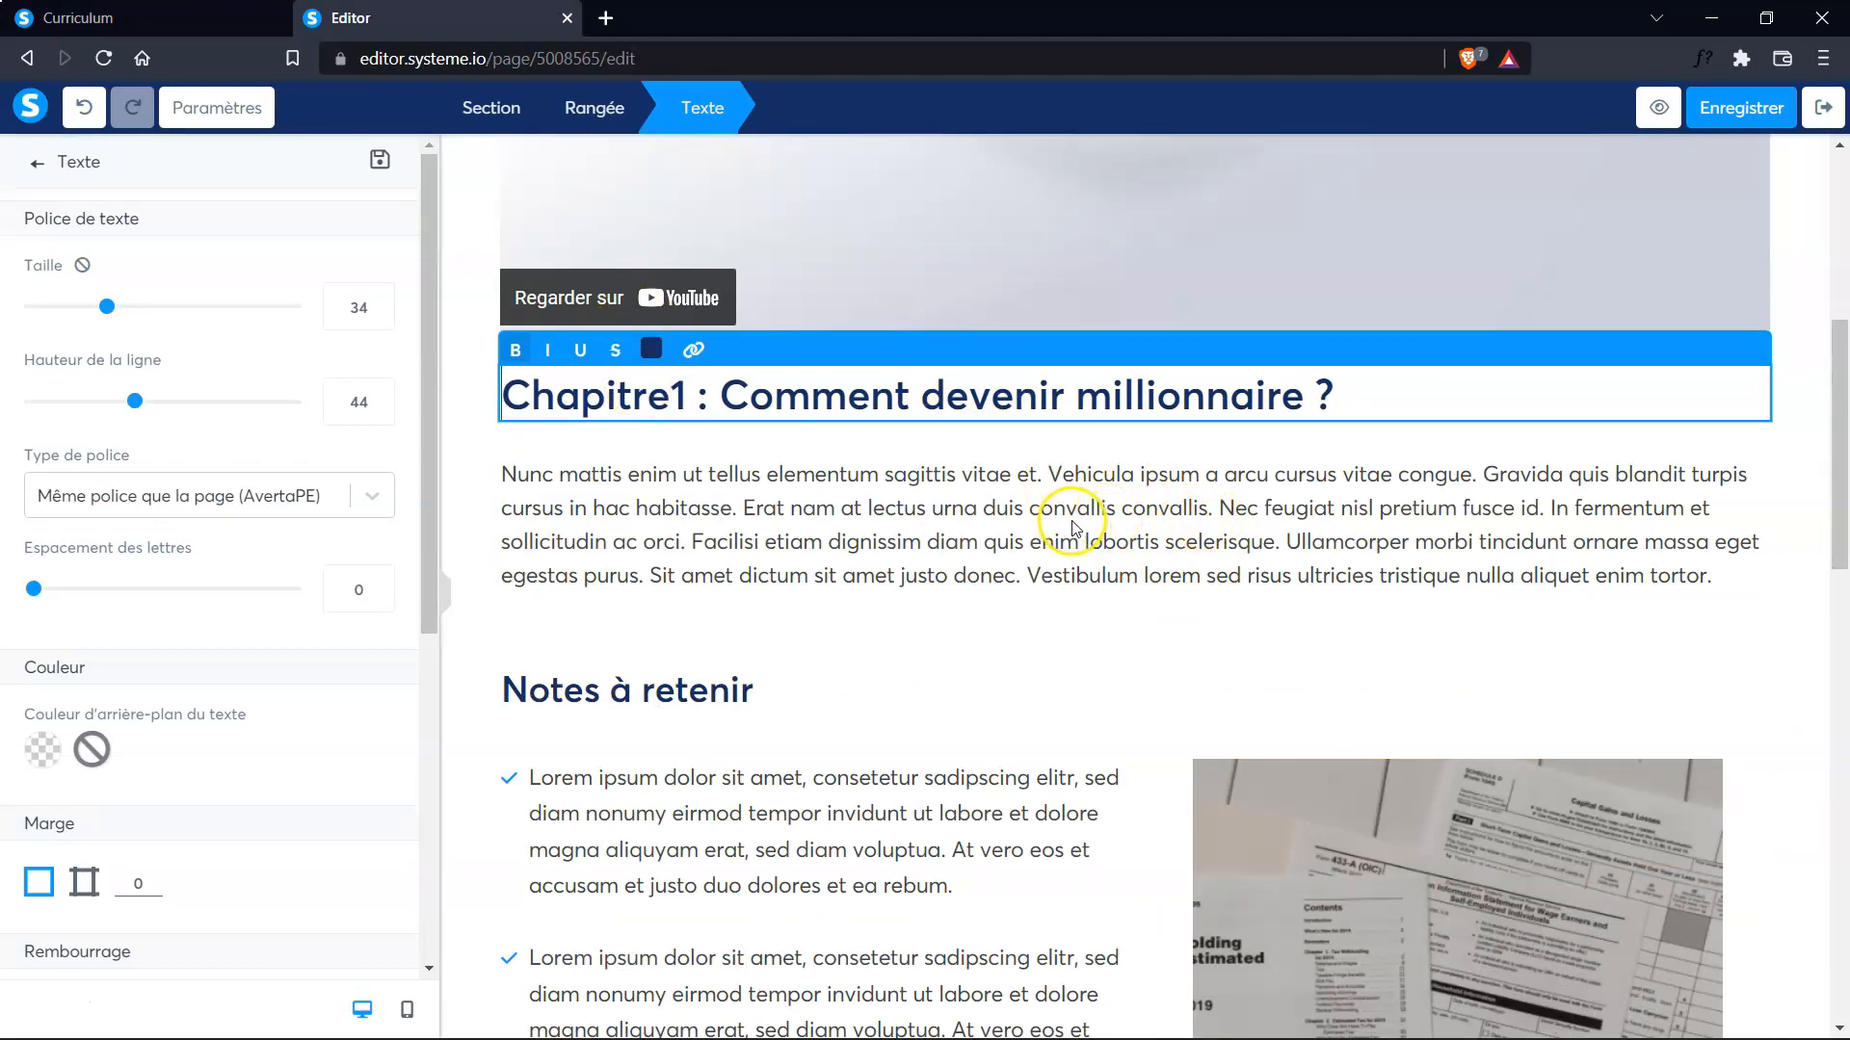
left_click(375, 496)
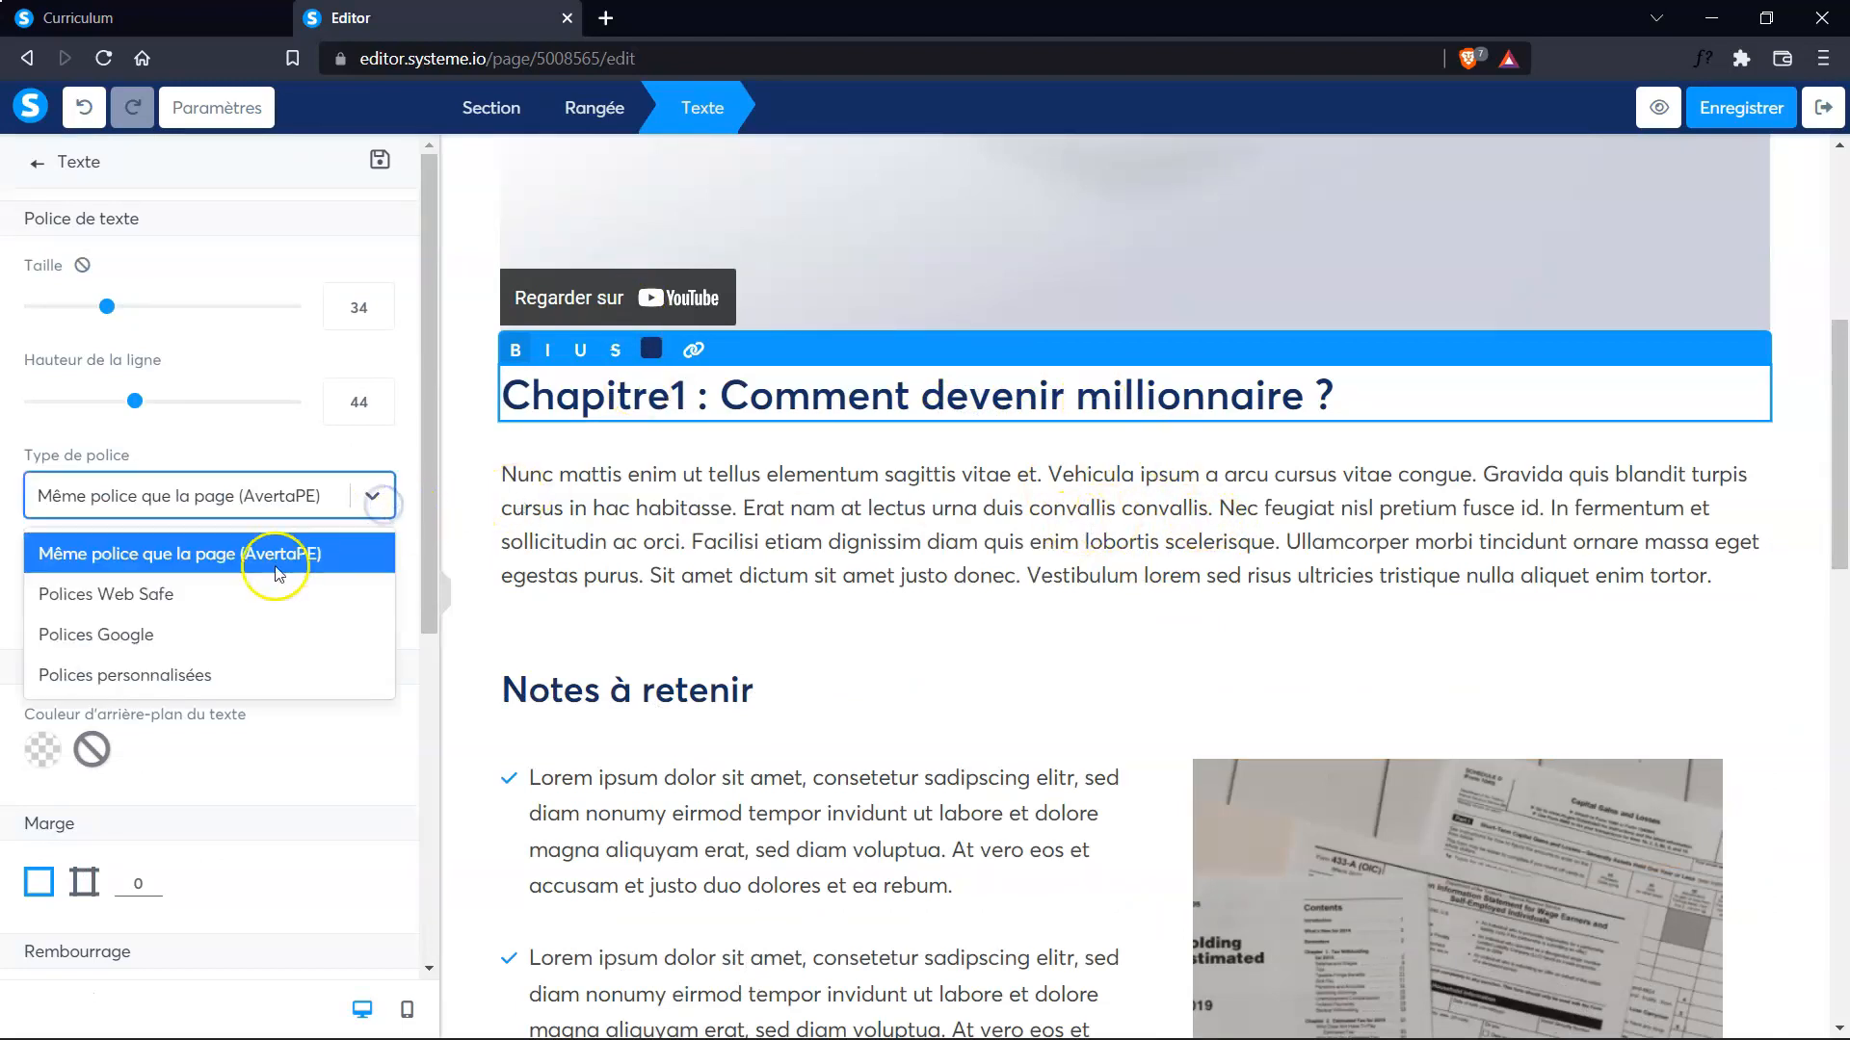
left_click(190, 674)
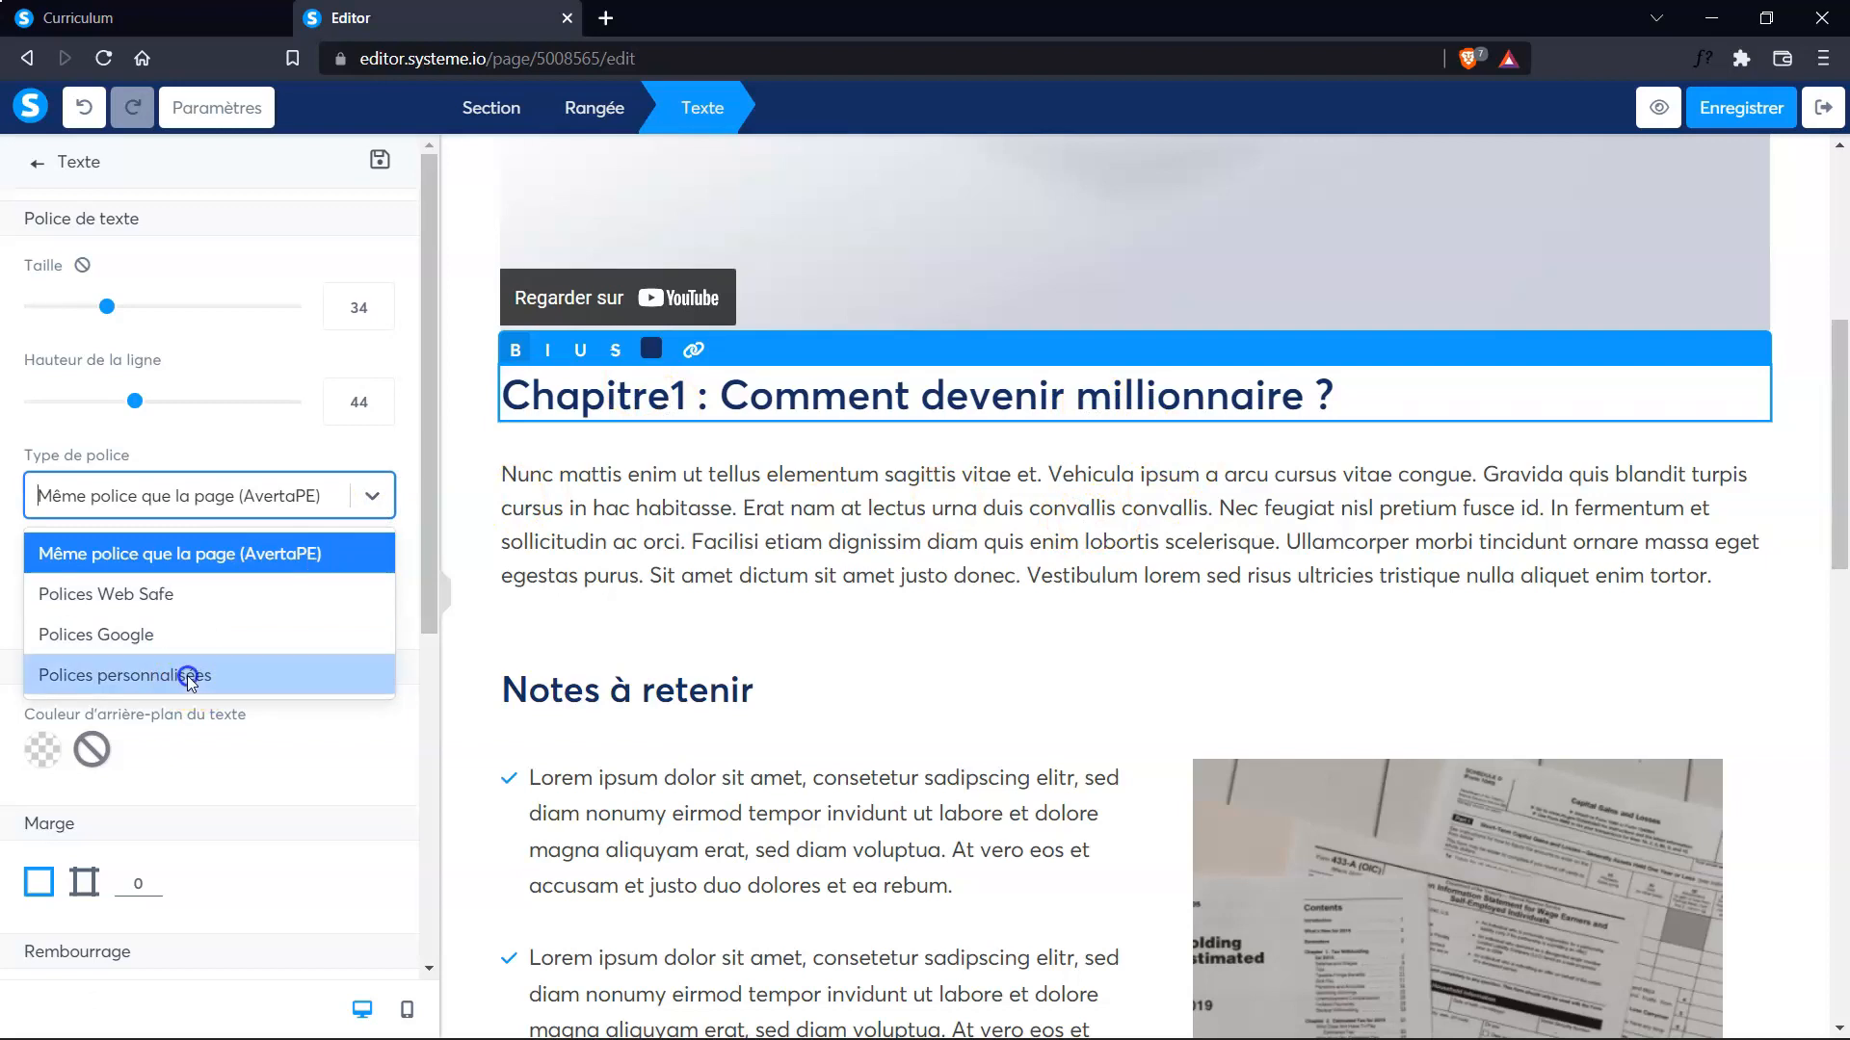
Check the custom font list and the font file upload for the Chapitre1 heading, without uploading a file
left_click(288, 567)
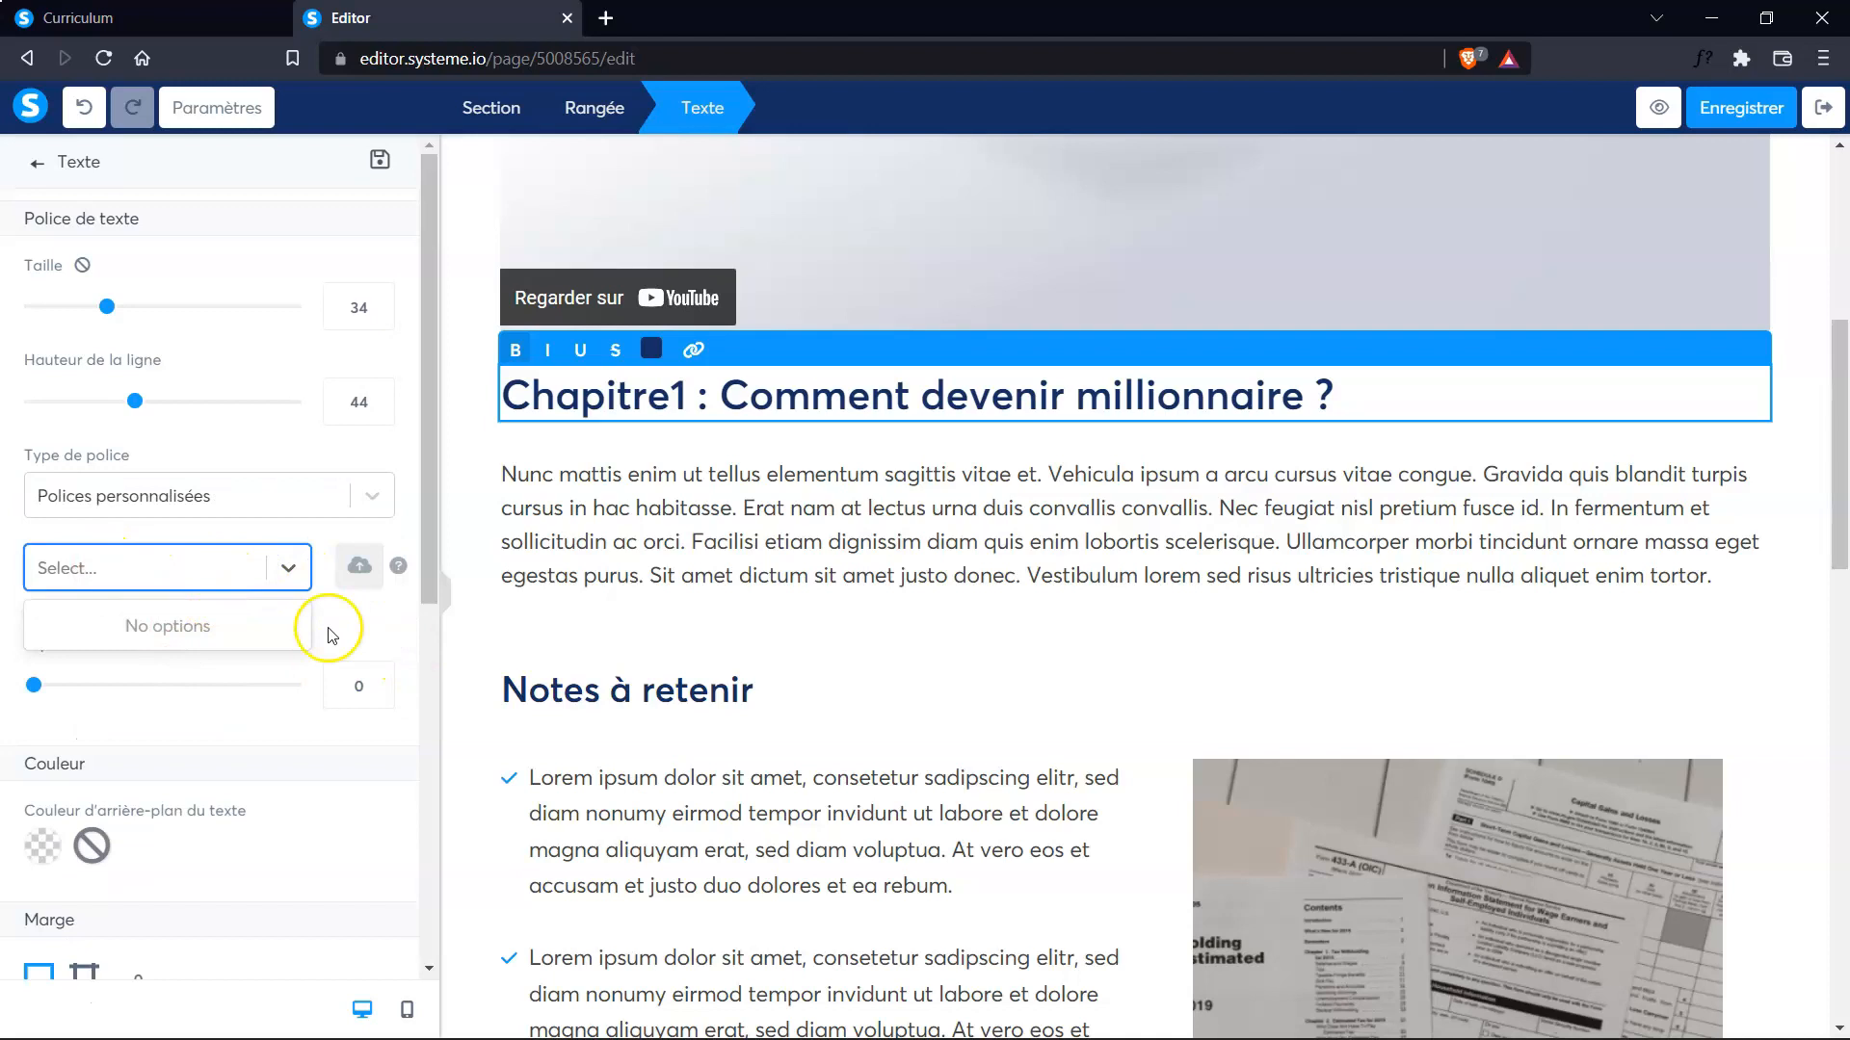
left_click(140, 566)
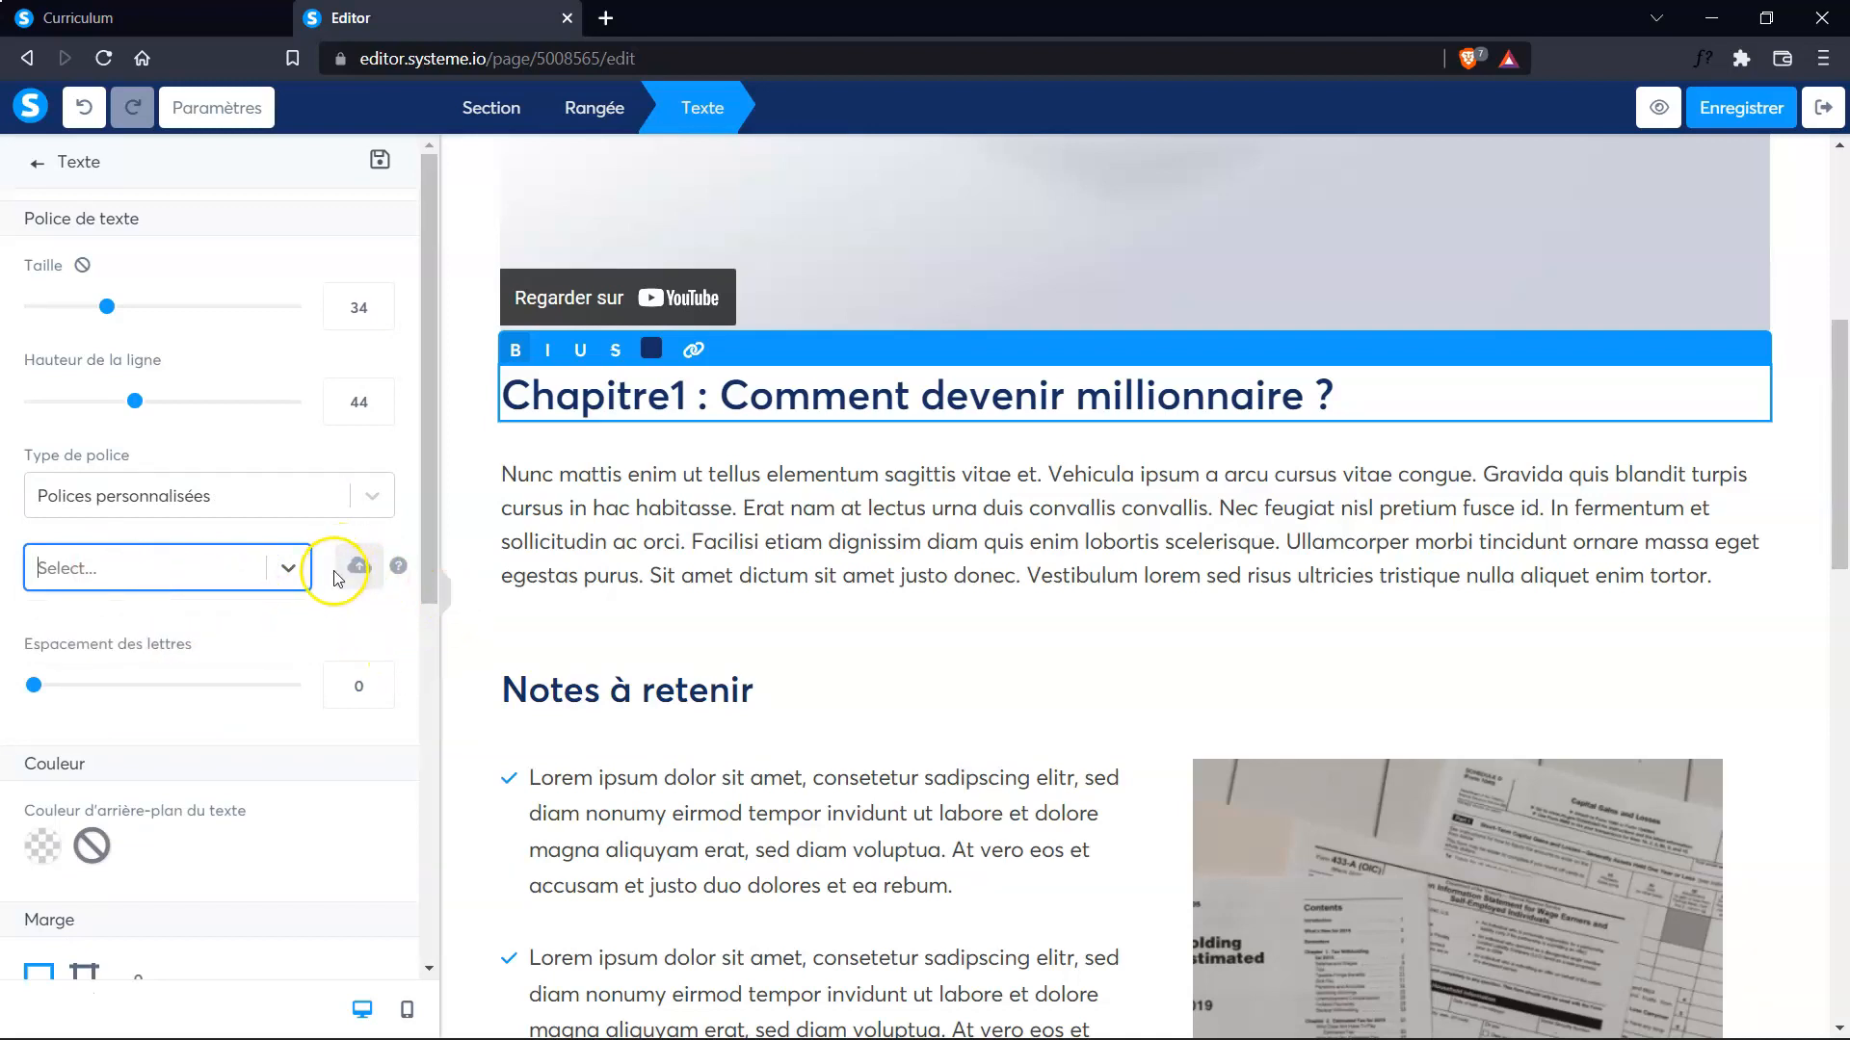
left_click(358, 570)
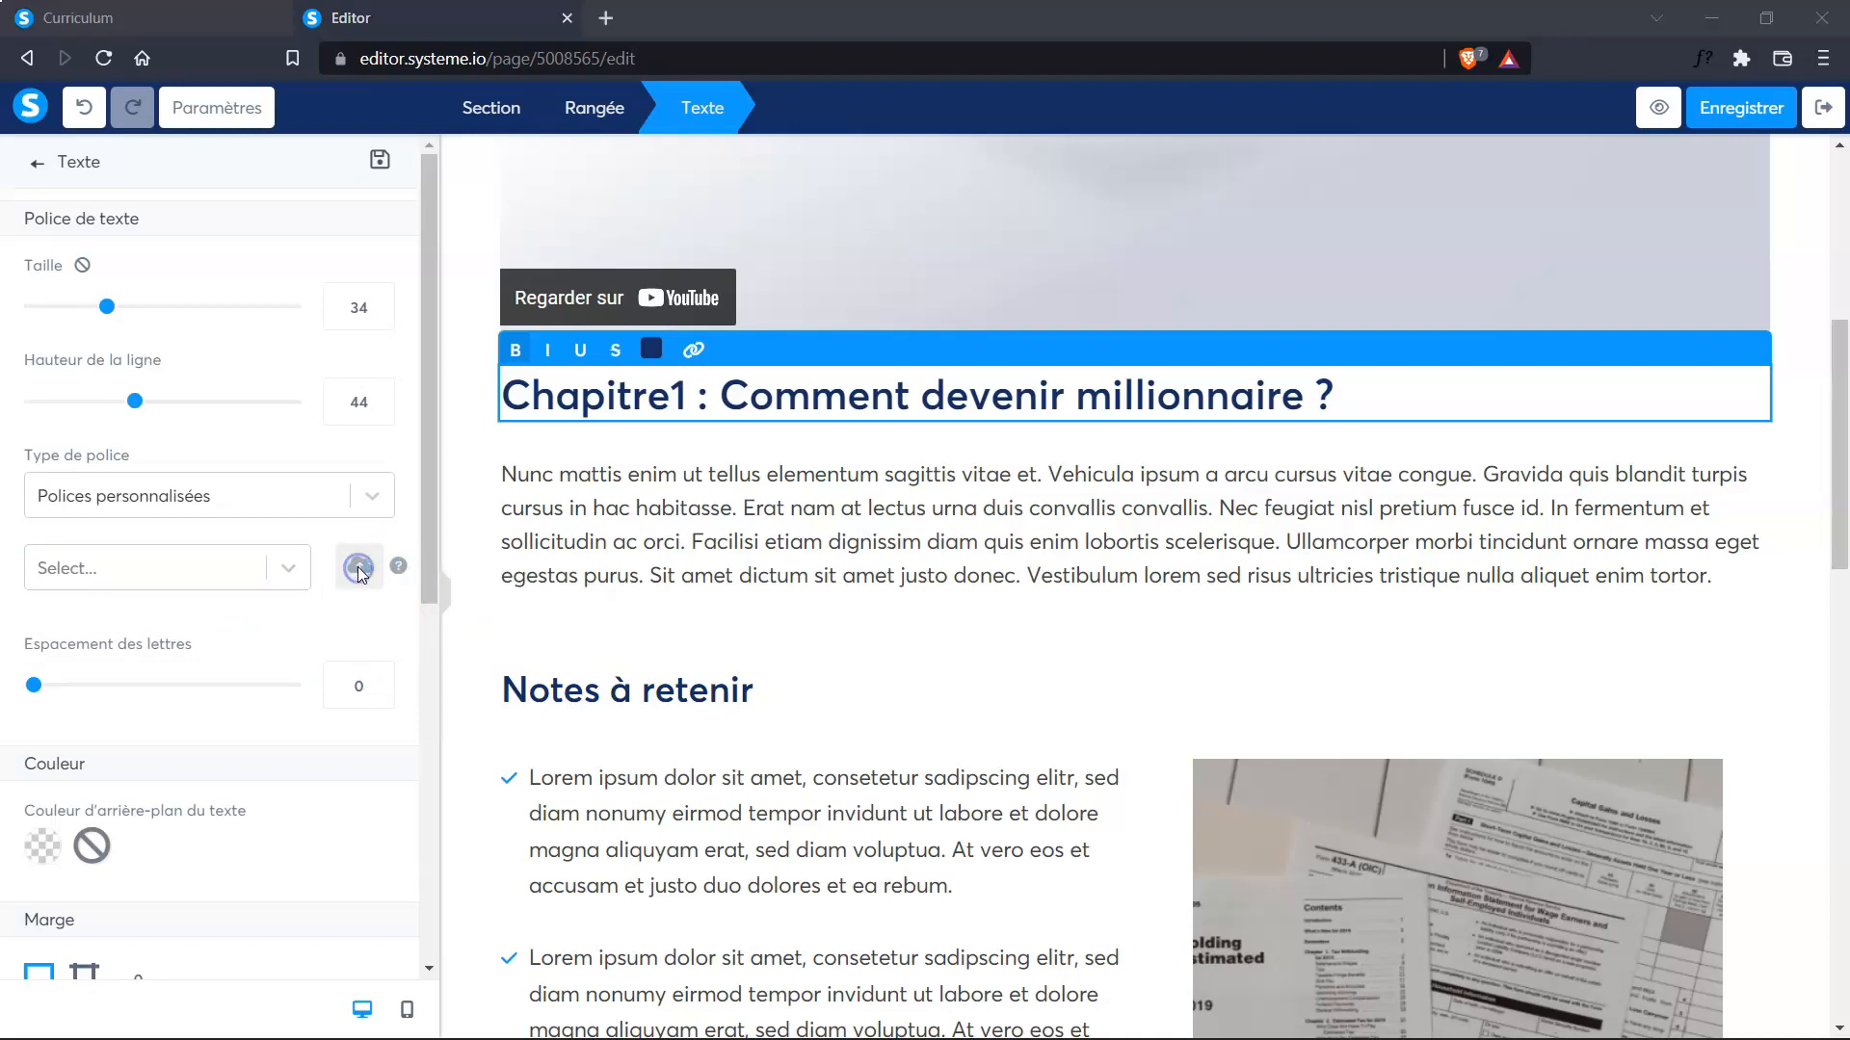
left_click(1242, 894)
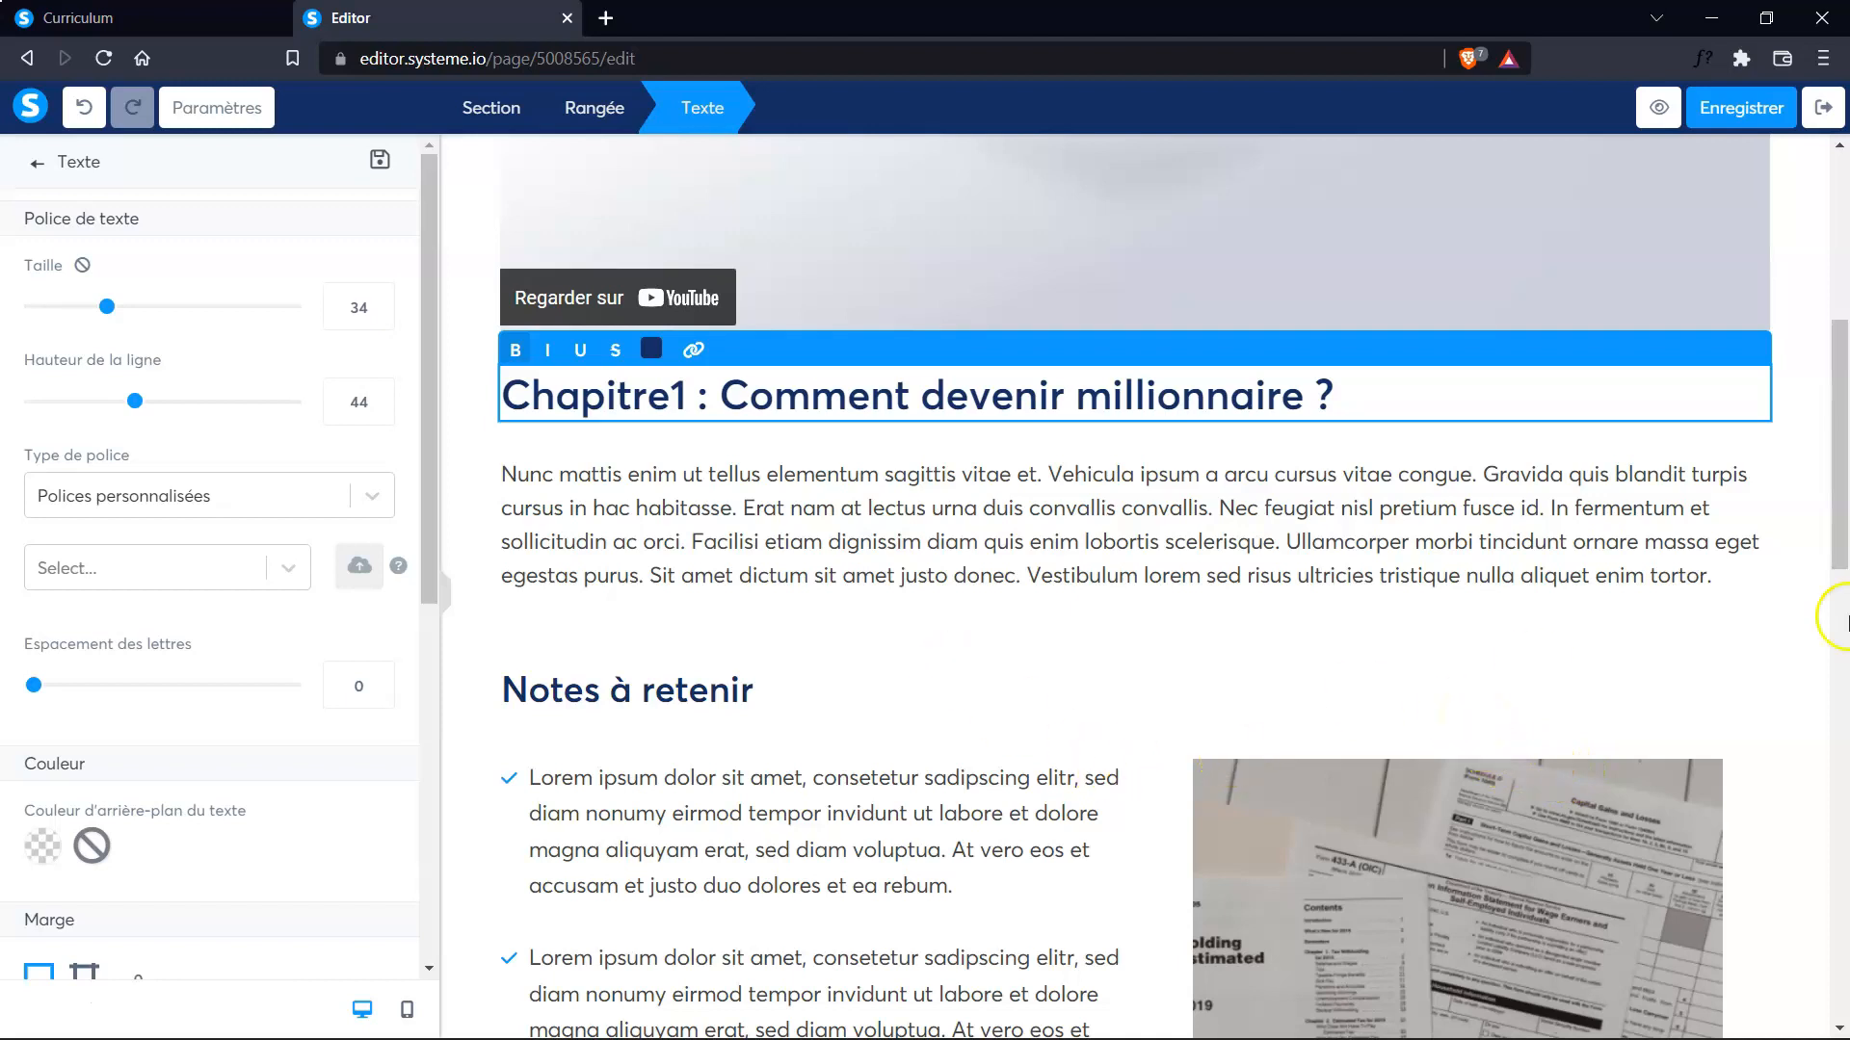
left_click(1838, 333)
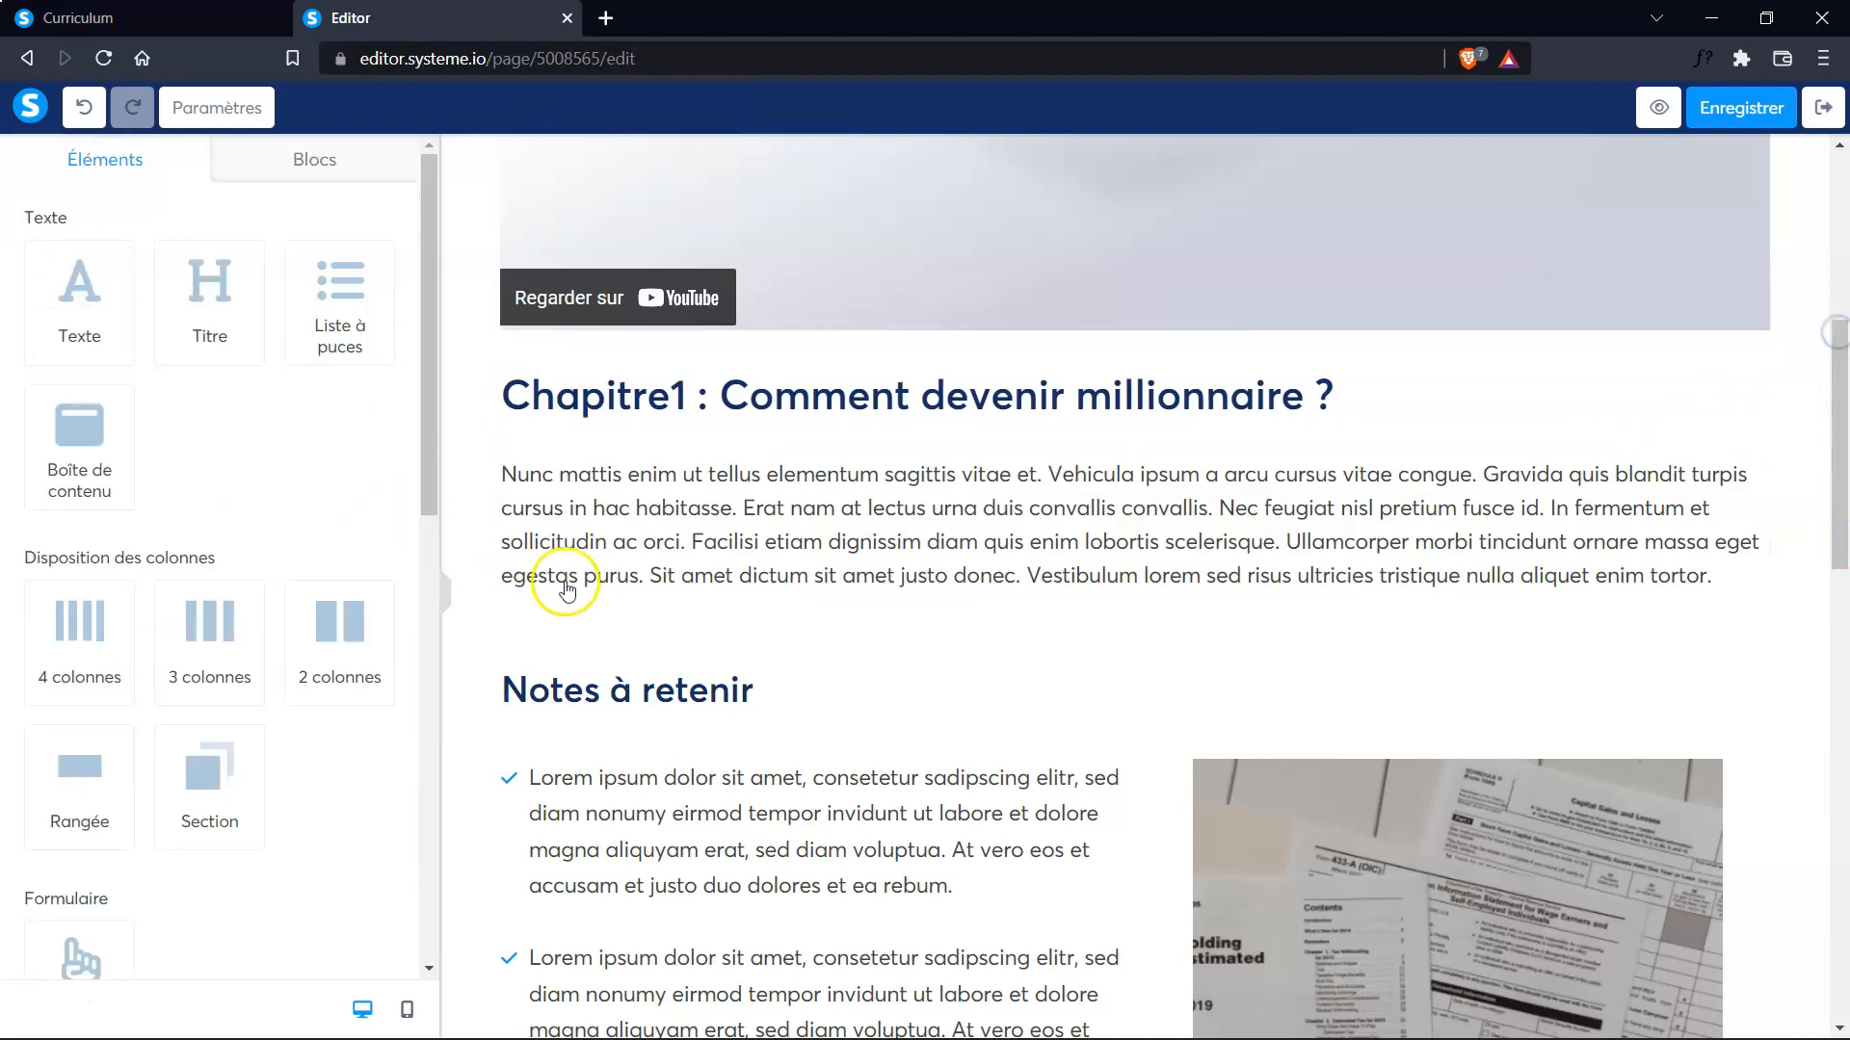
Set the type of the video at the start of the chapter page to Envoyer un fichier
scroll(1173, 669, "up", 6)
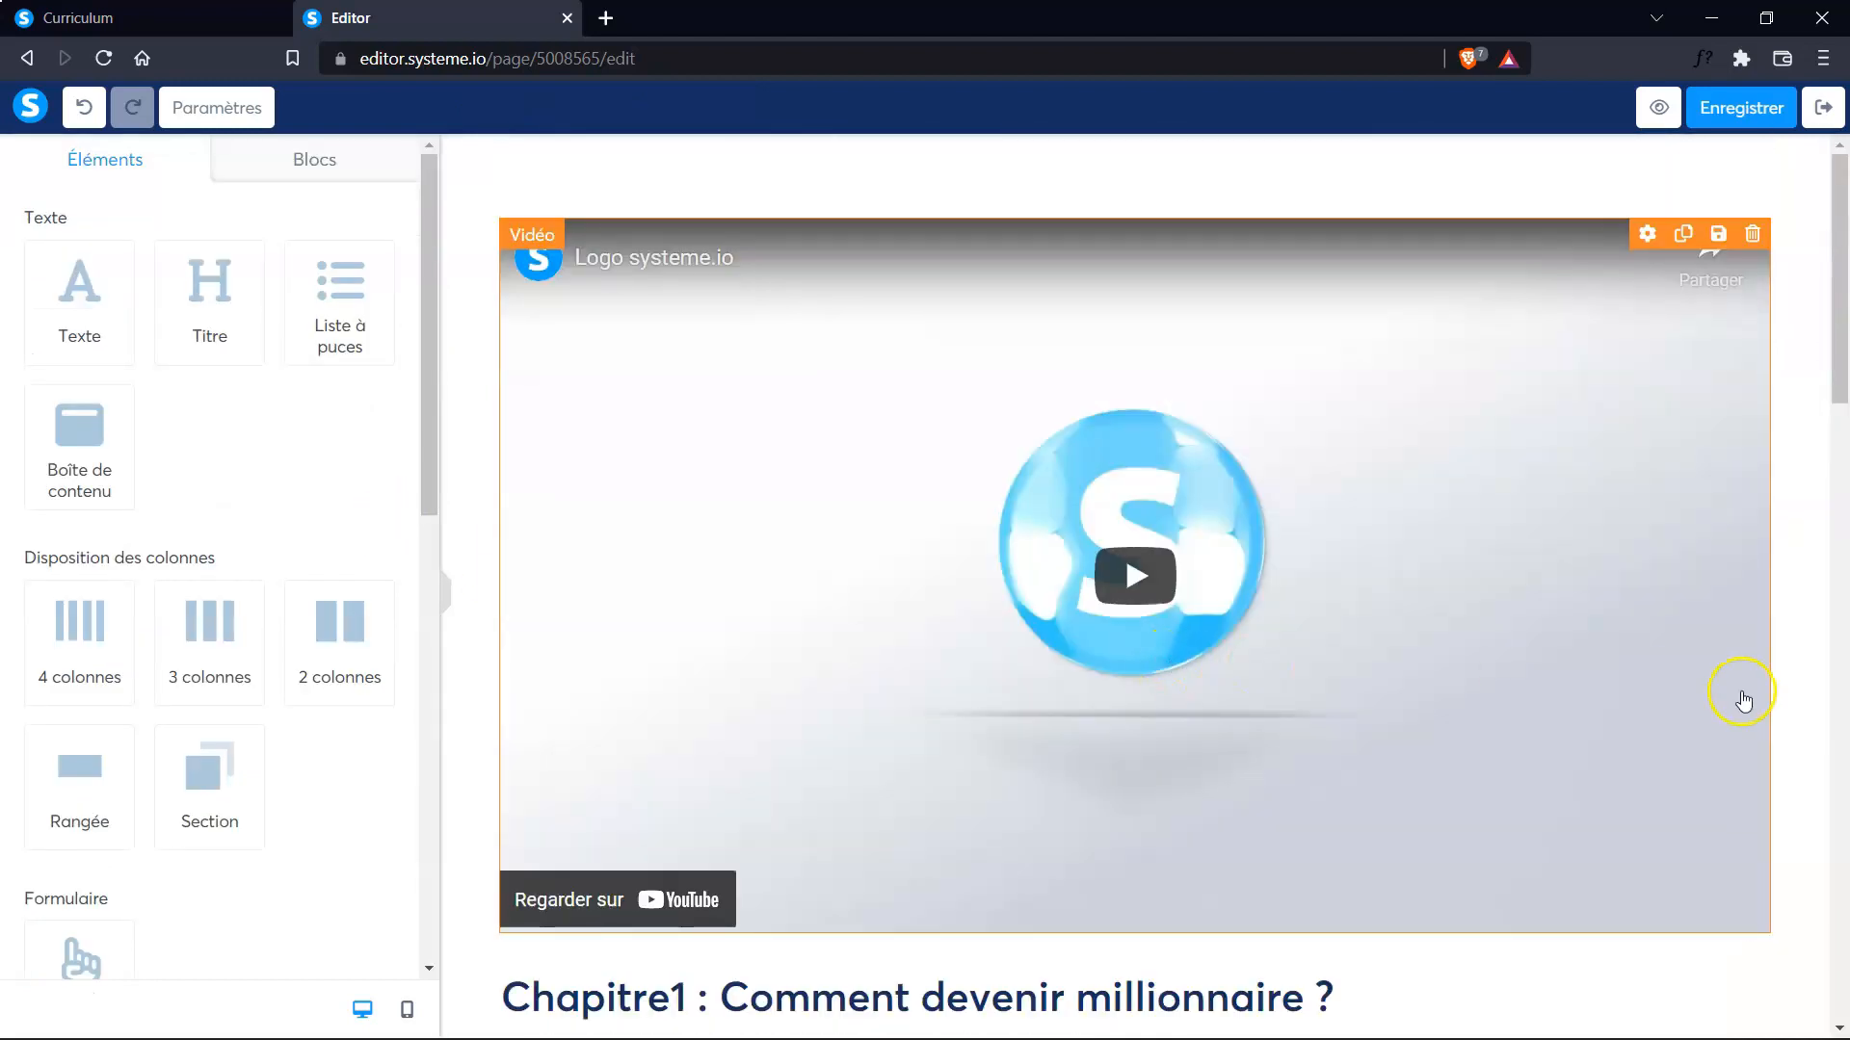
left_click(758, 514)
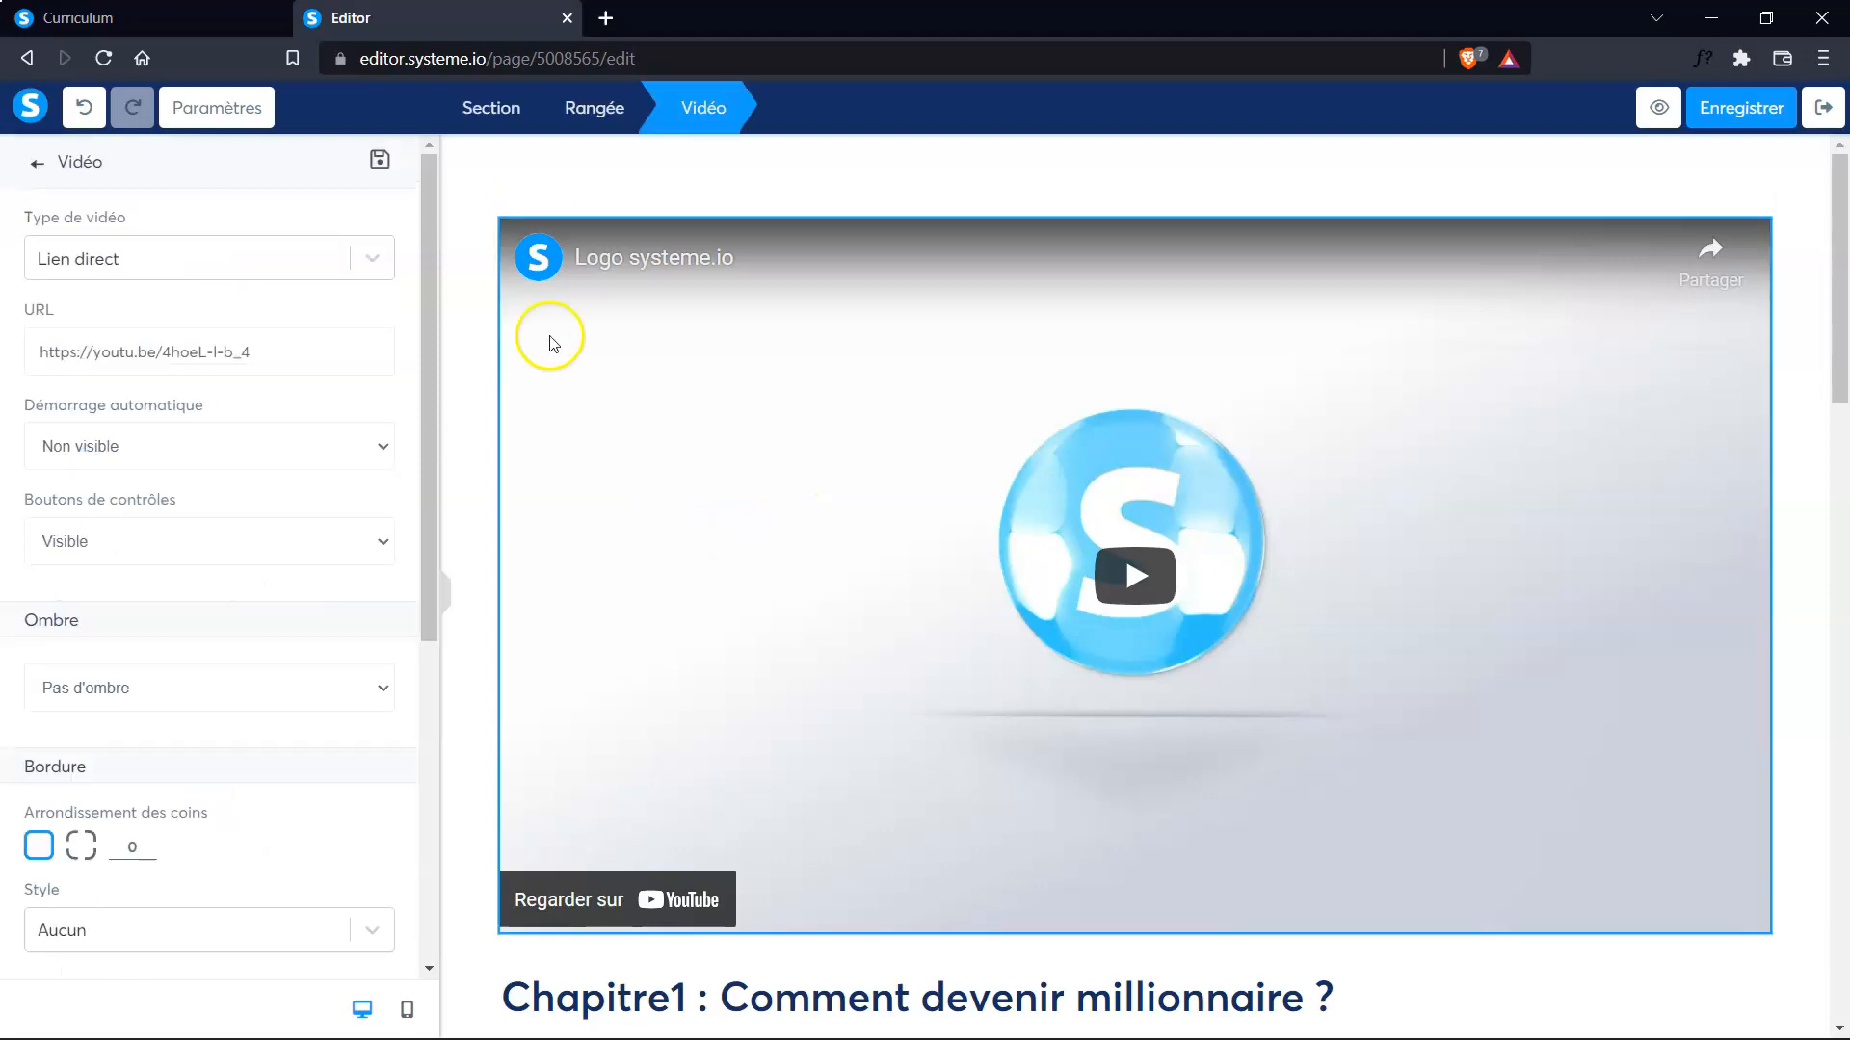
left_click(372, 258)
left_click(168, 398)
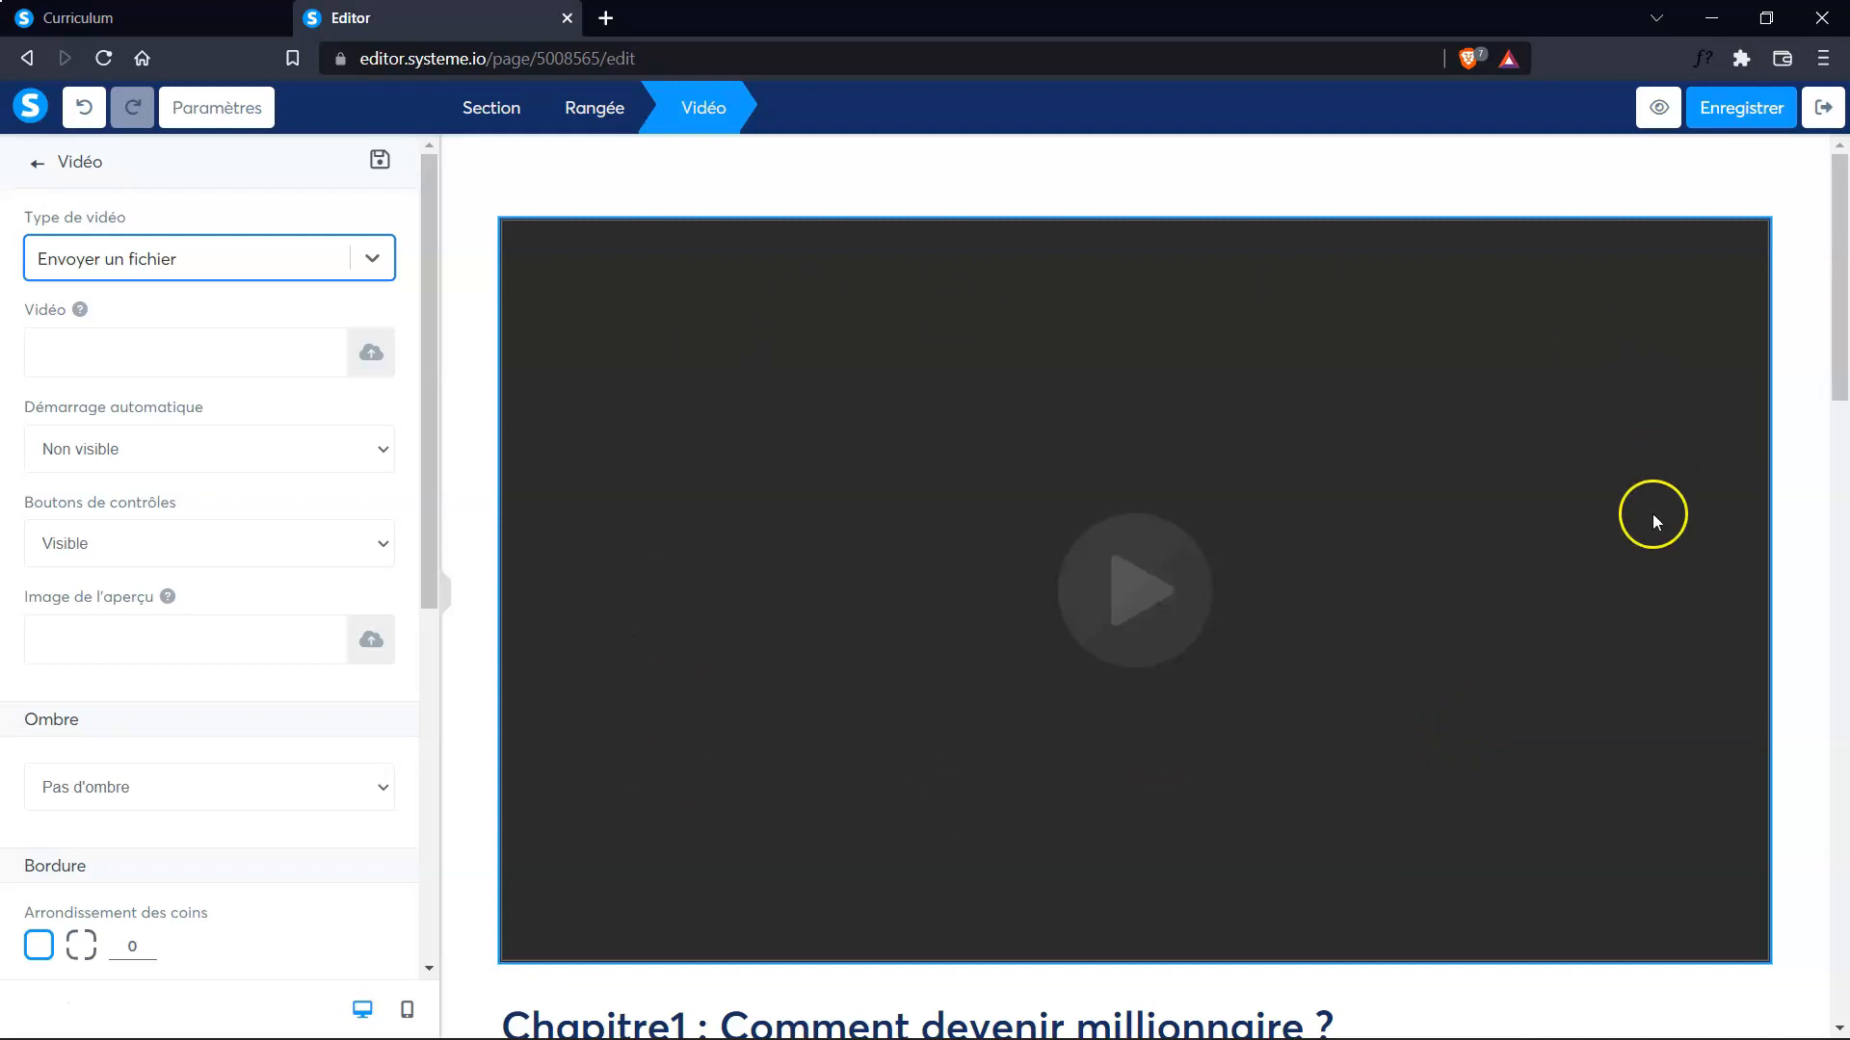
left_click(1360, 575)
mouse_move(427, 333)
left_mouse_down()
mouse_move(414, 664)
mouse_move(420, 172)
left_mouse_up()
Leave the page editor without saving the changes and return to the course curriculum
left_click(1829, 111)
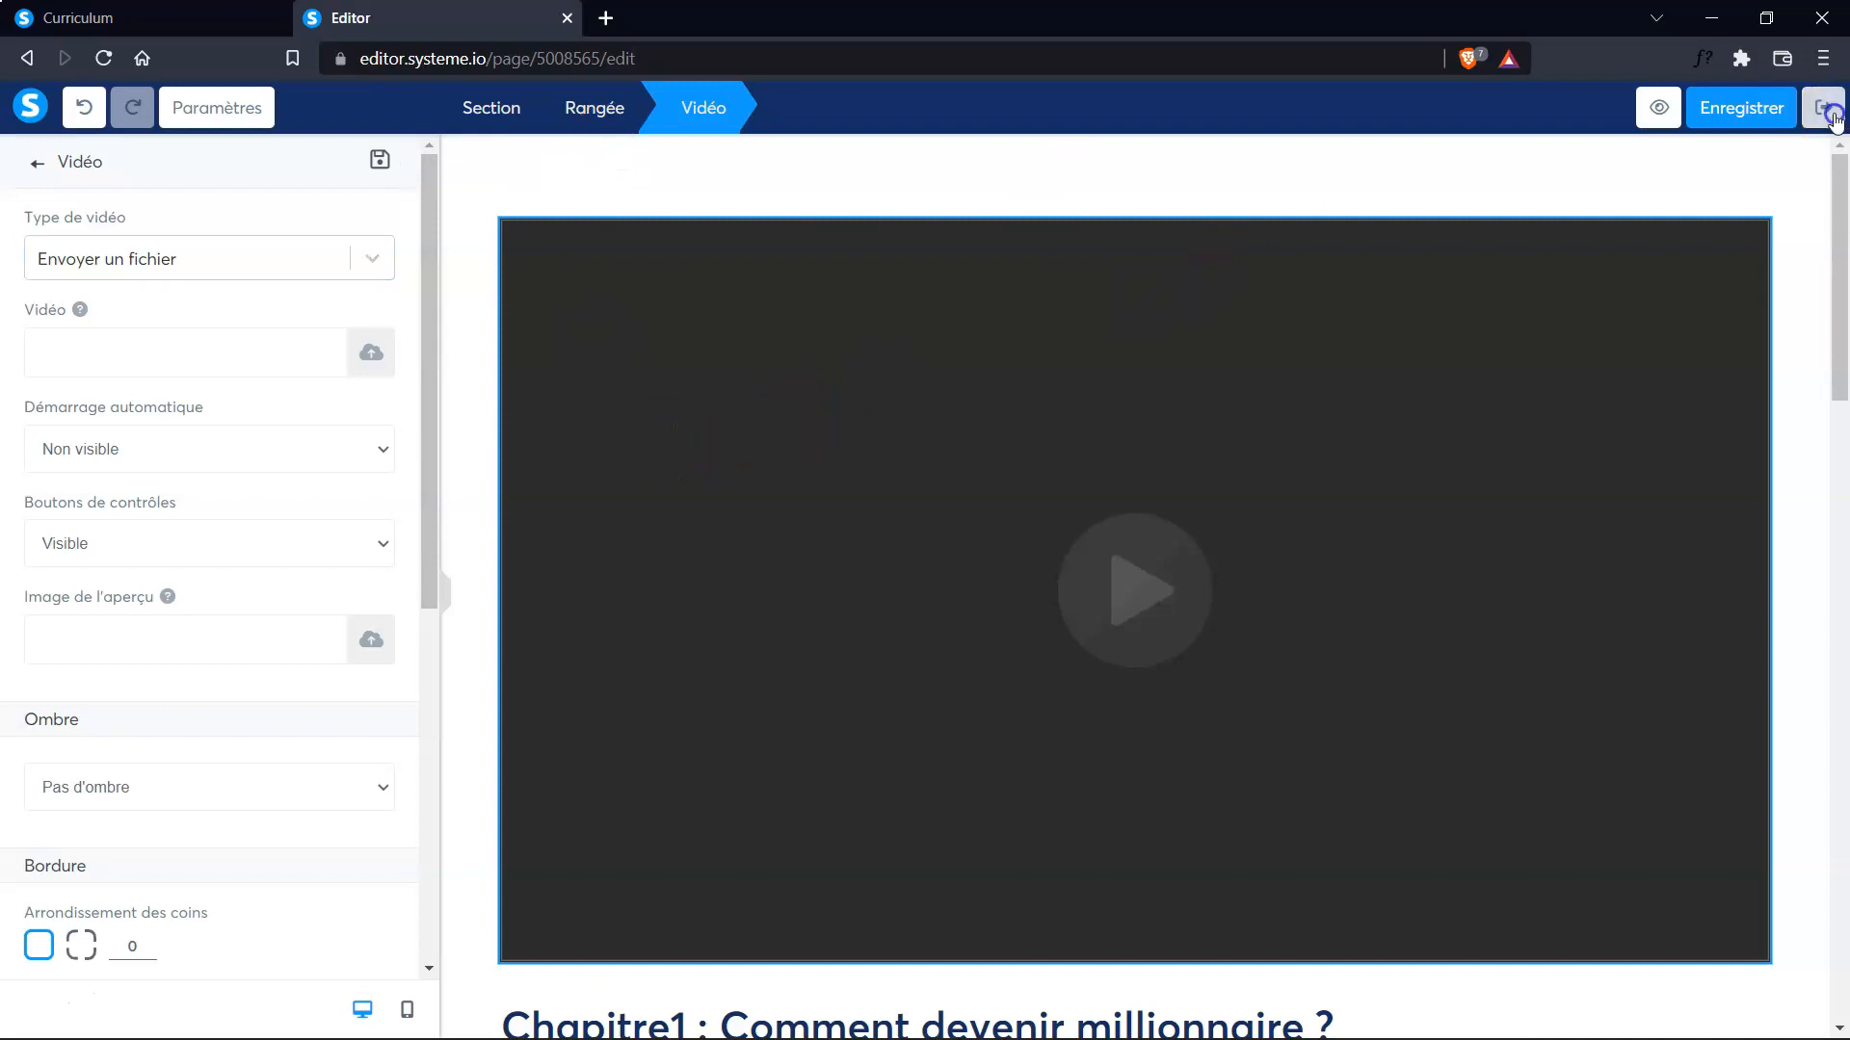
left_click(884, 624)
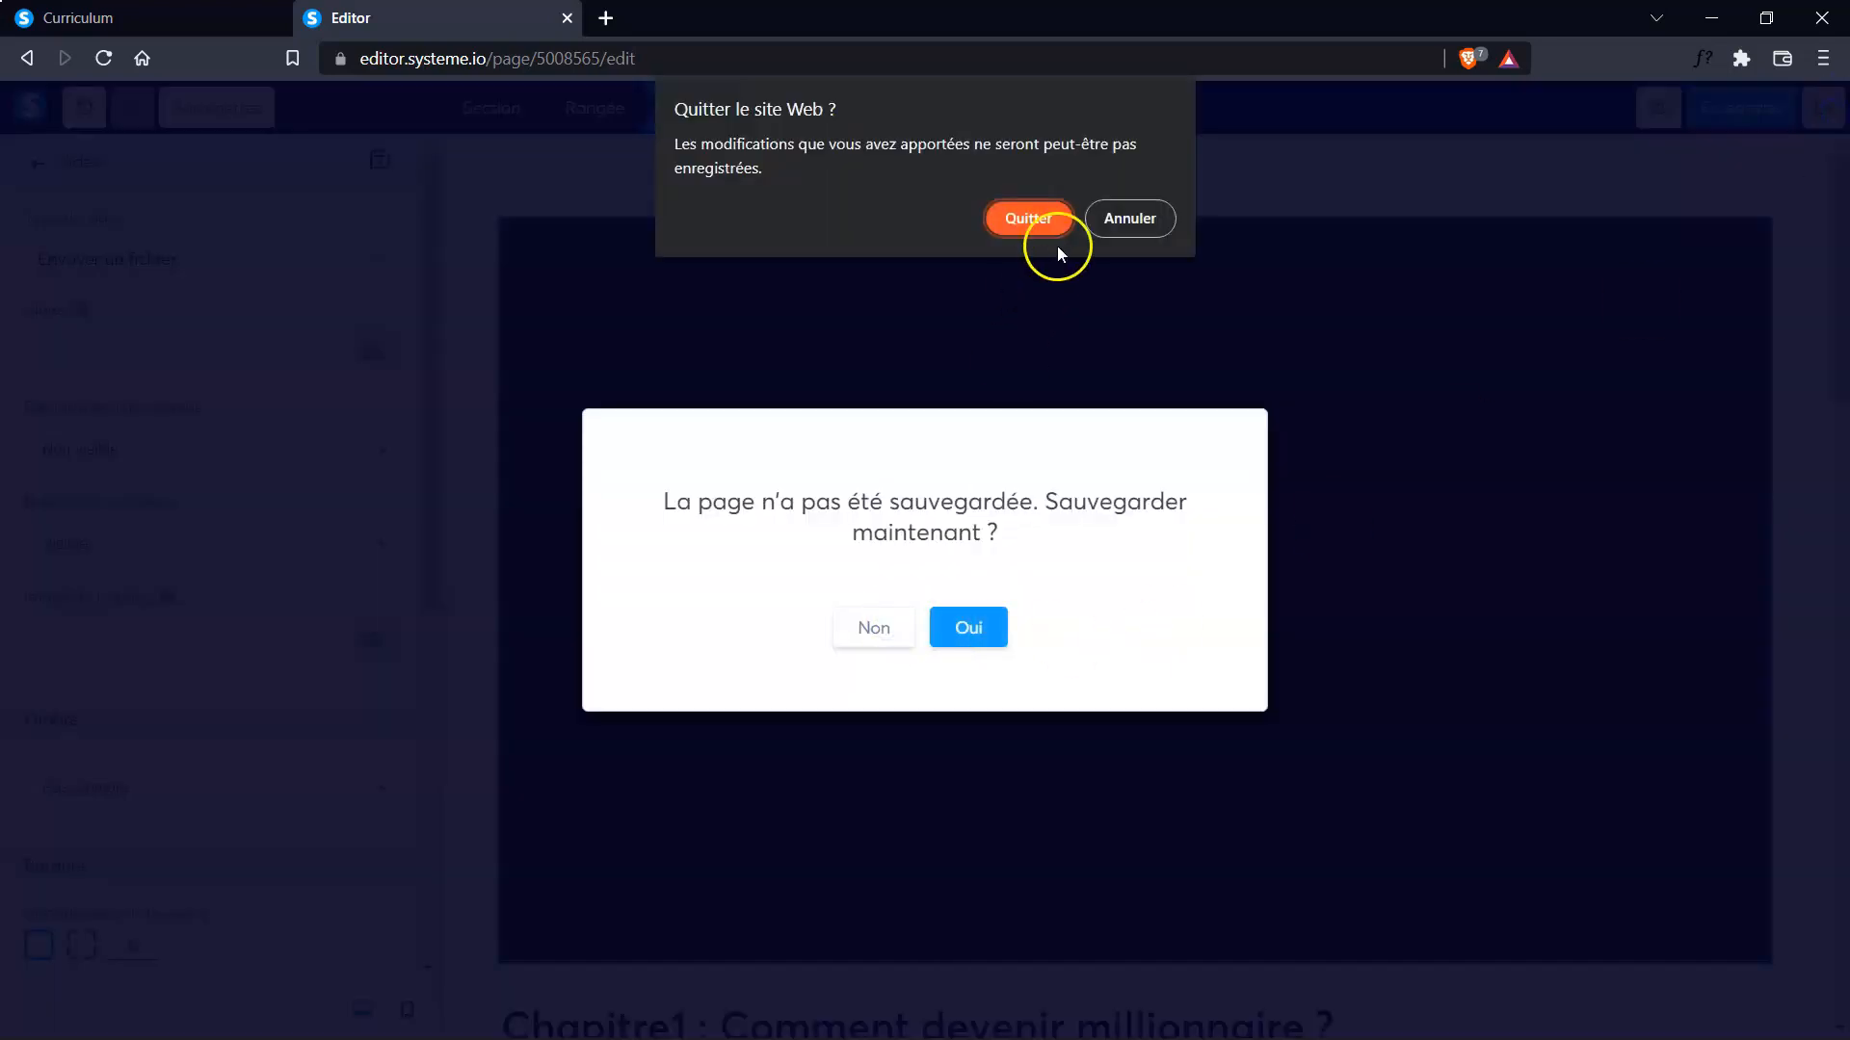
left_click(1028, 218)
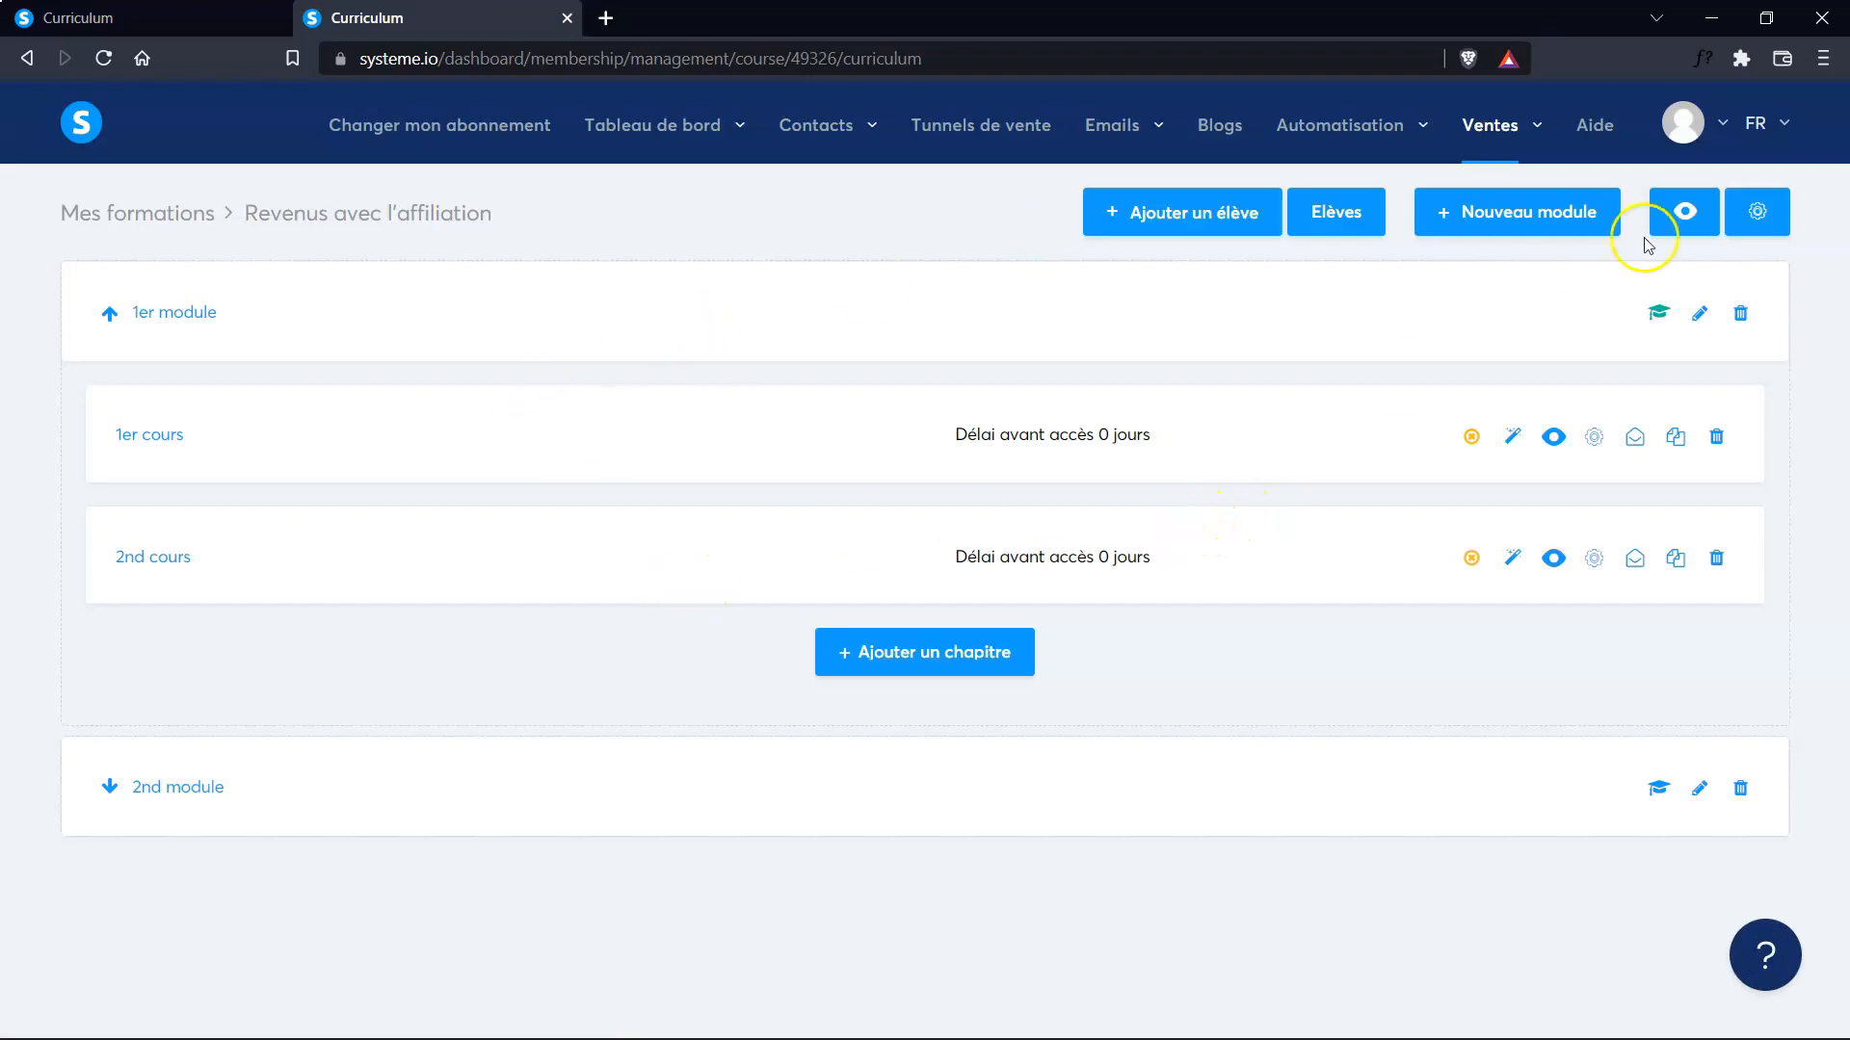
Open the Membres de l'espace de travail page in the account settings
left_click(1681, 123)
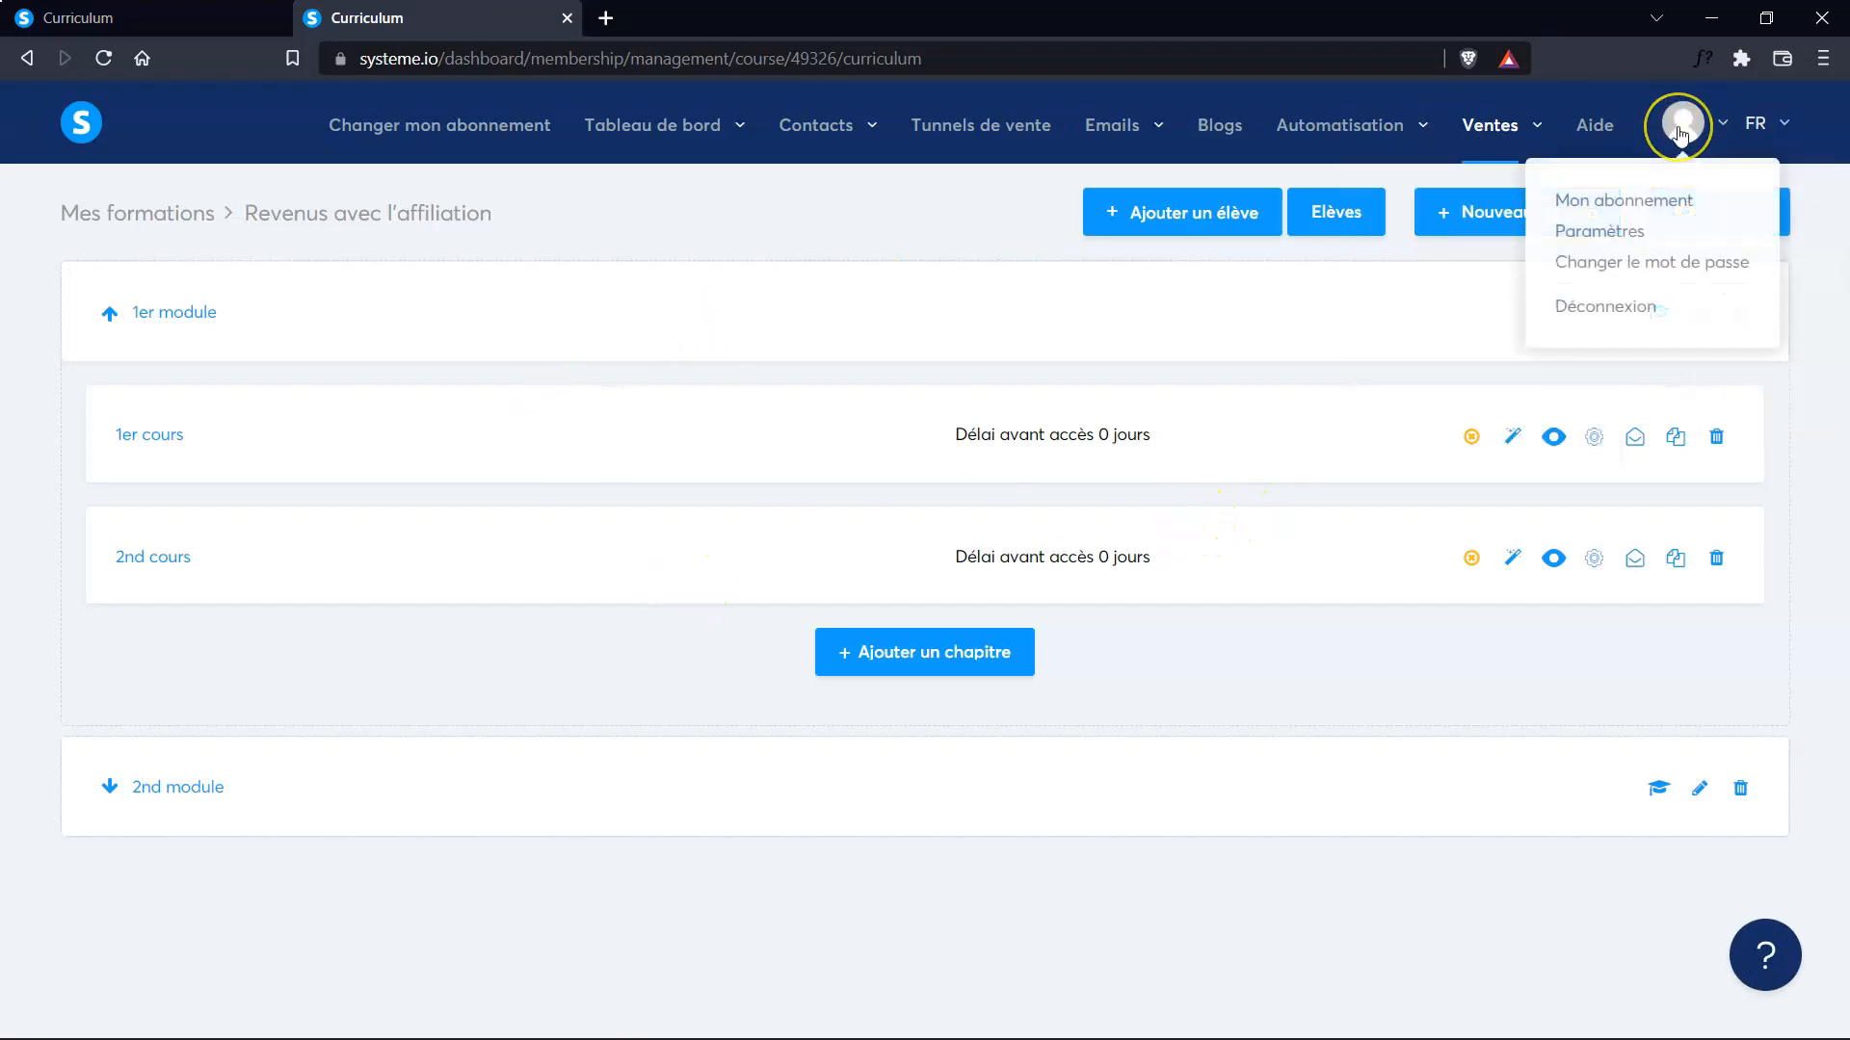
left_click(1603, 233)
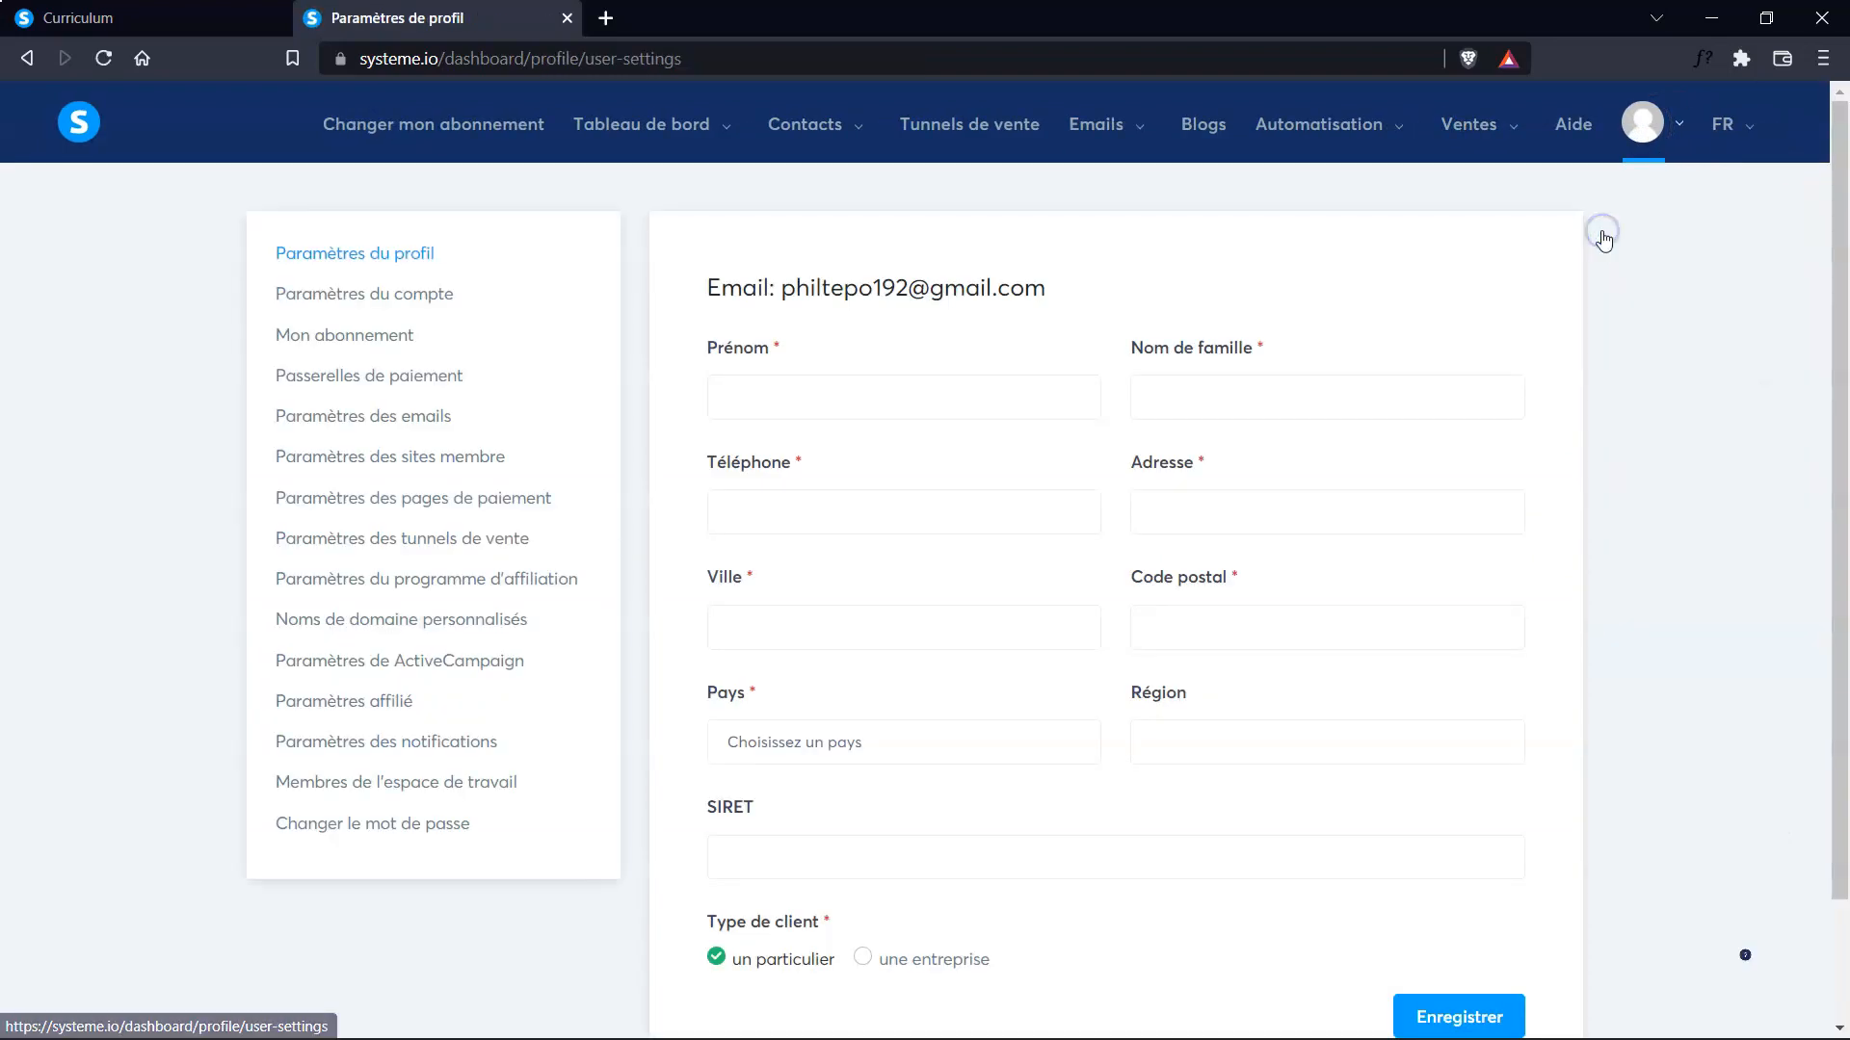
left_click(493, 782)
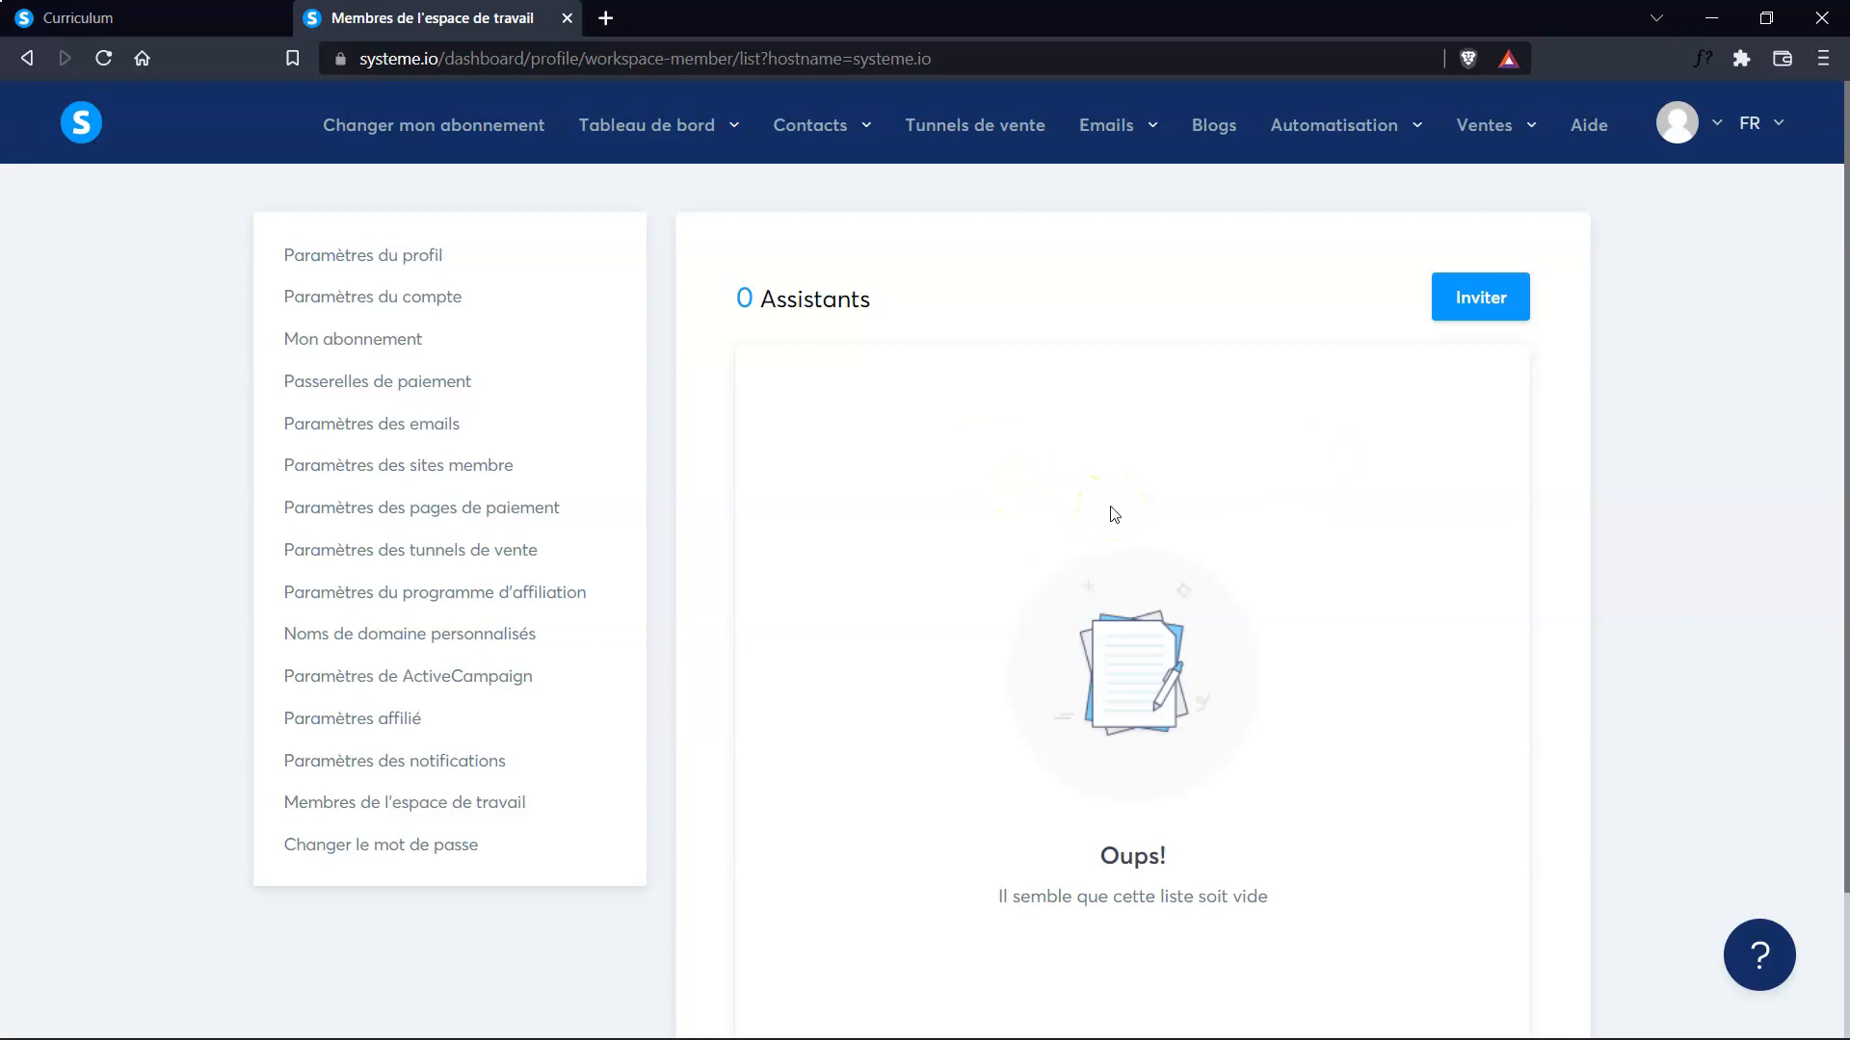
View the invitation form for a new assistant and close it without sending an invitation
left_click(1480, 302)
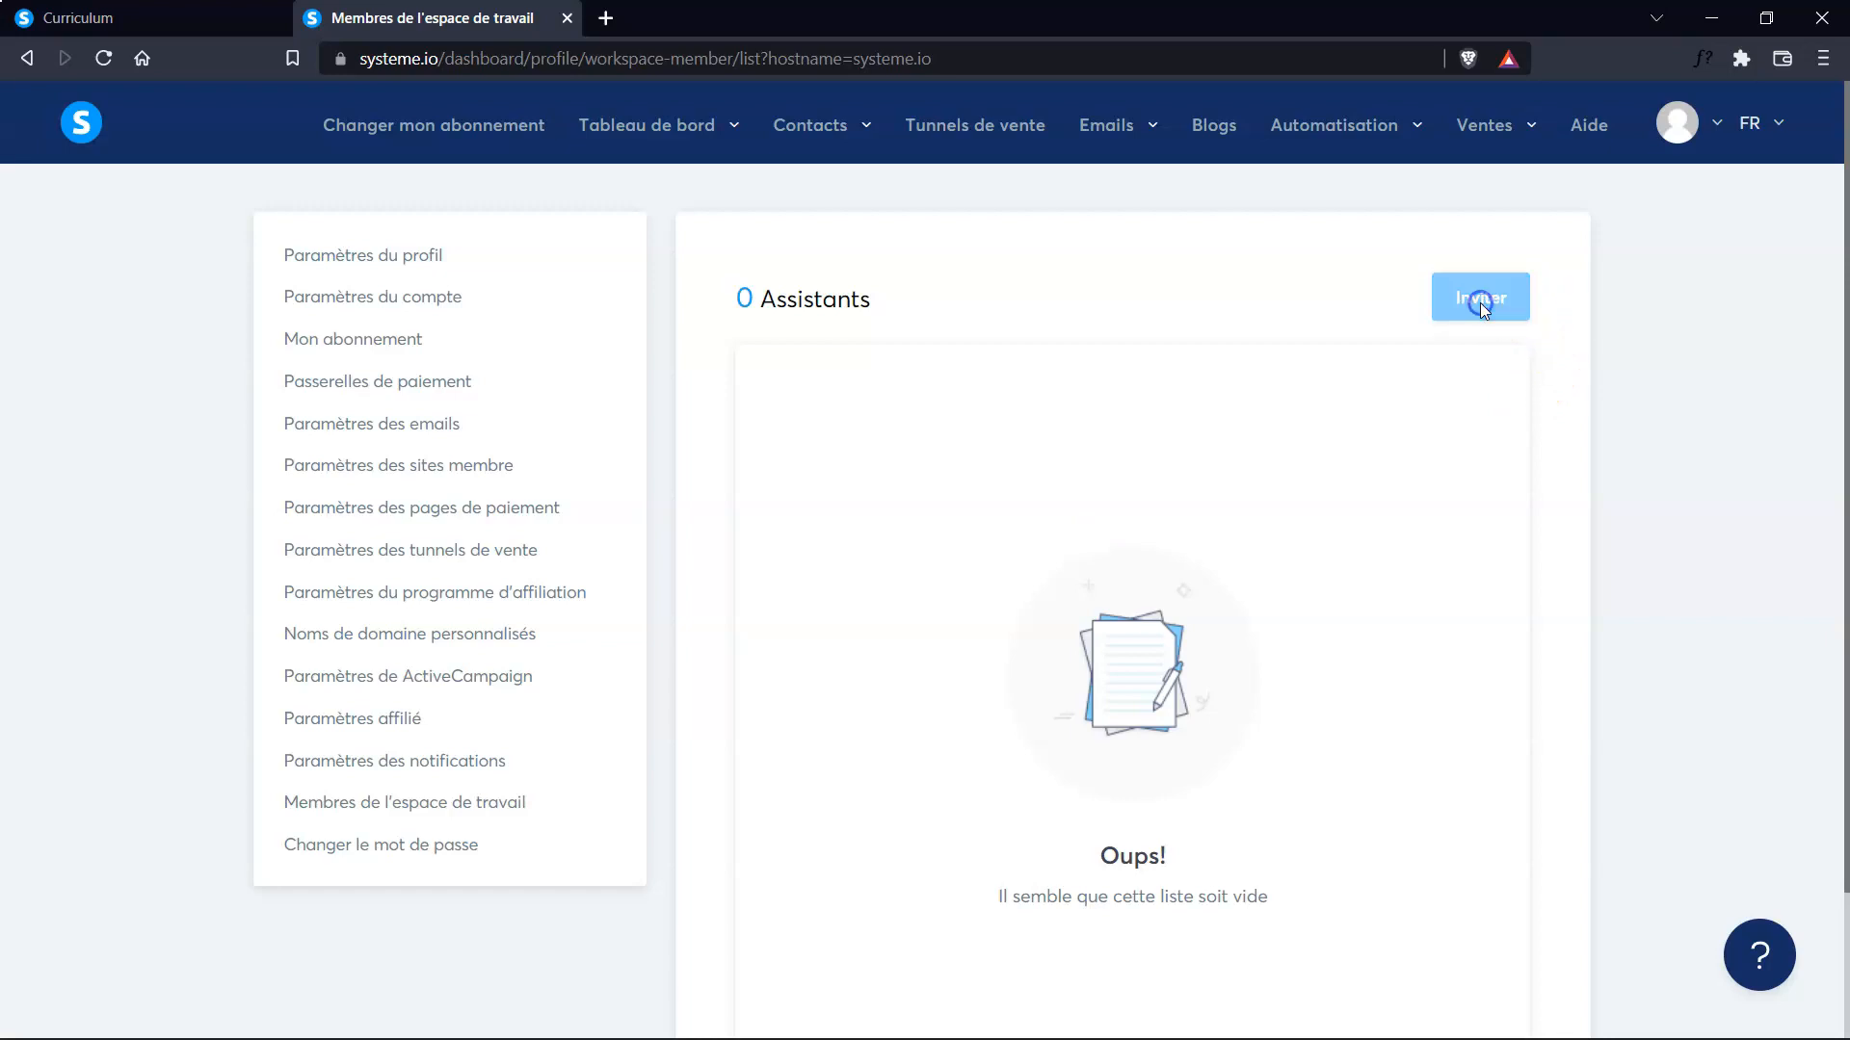
left_click(744, 505)
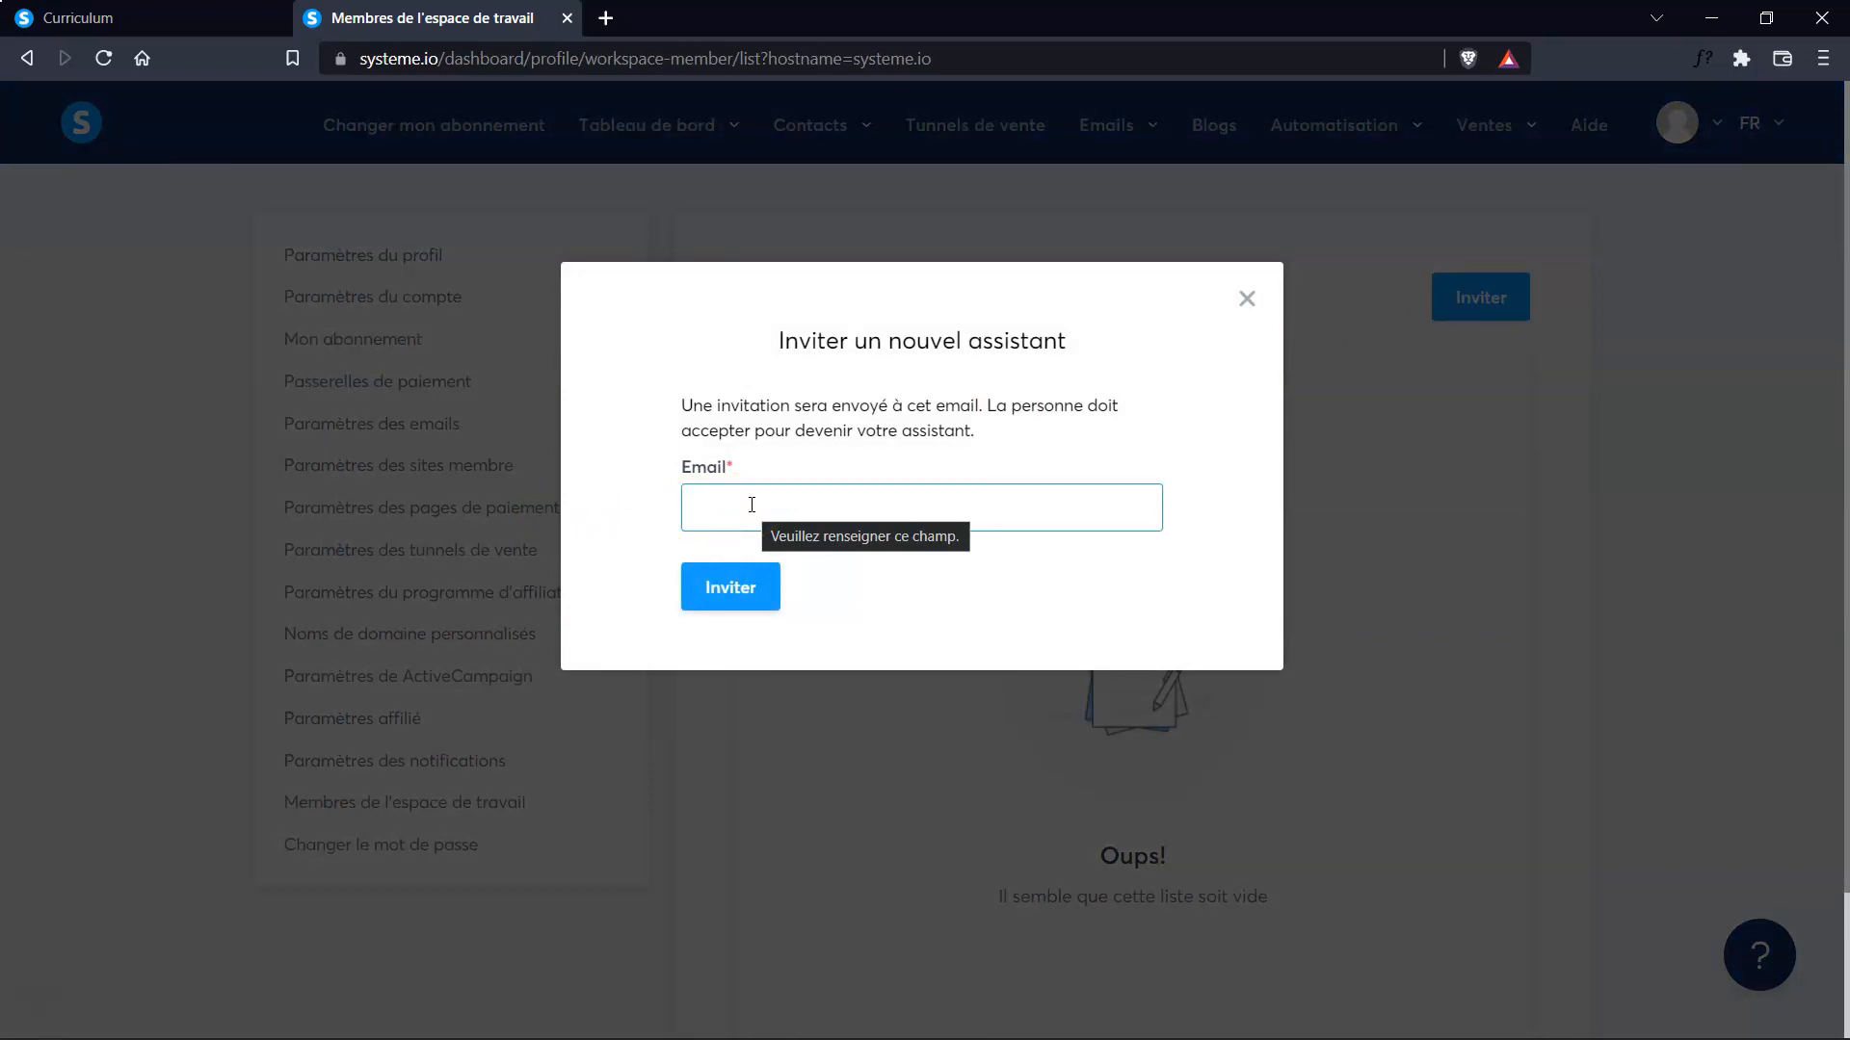
left_click(891, 504)
left_click(1246, 300)
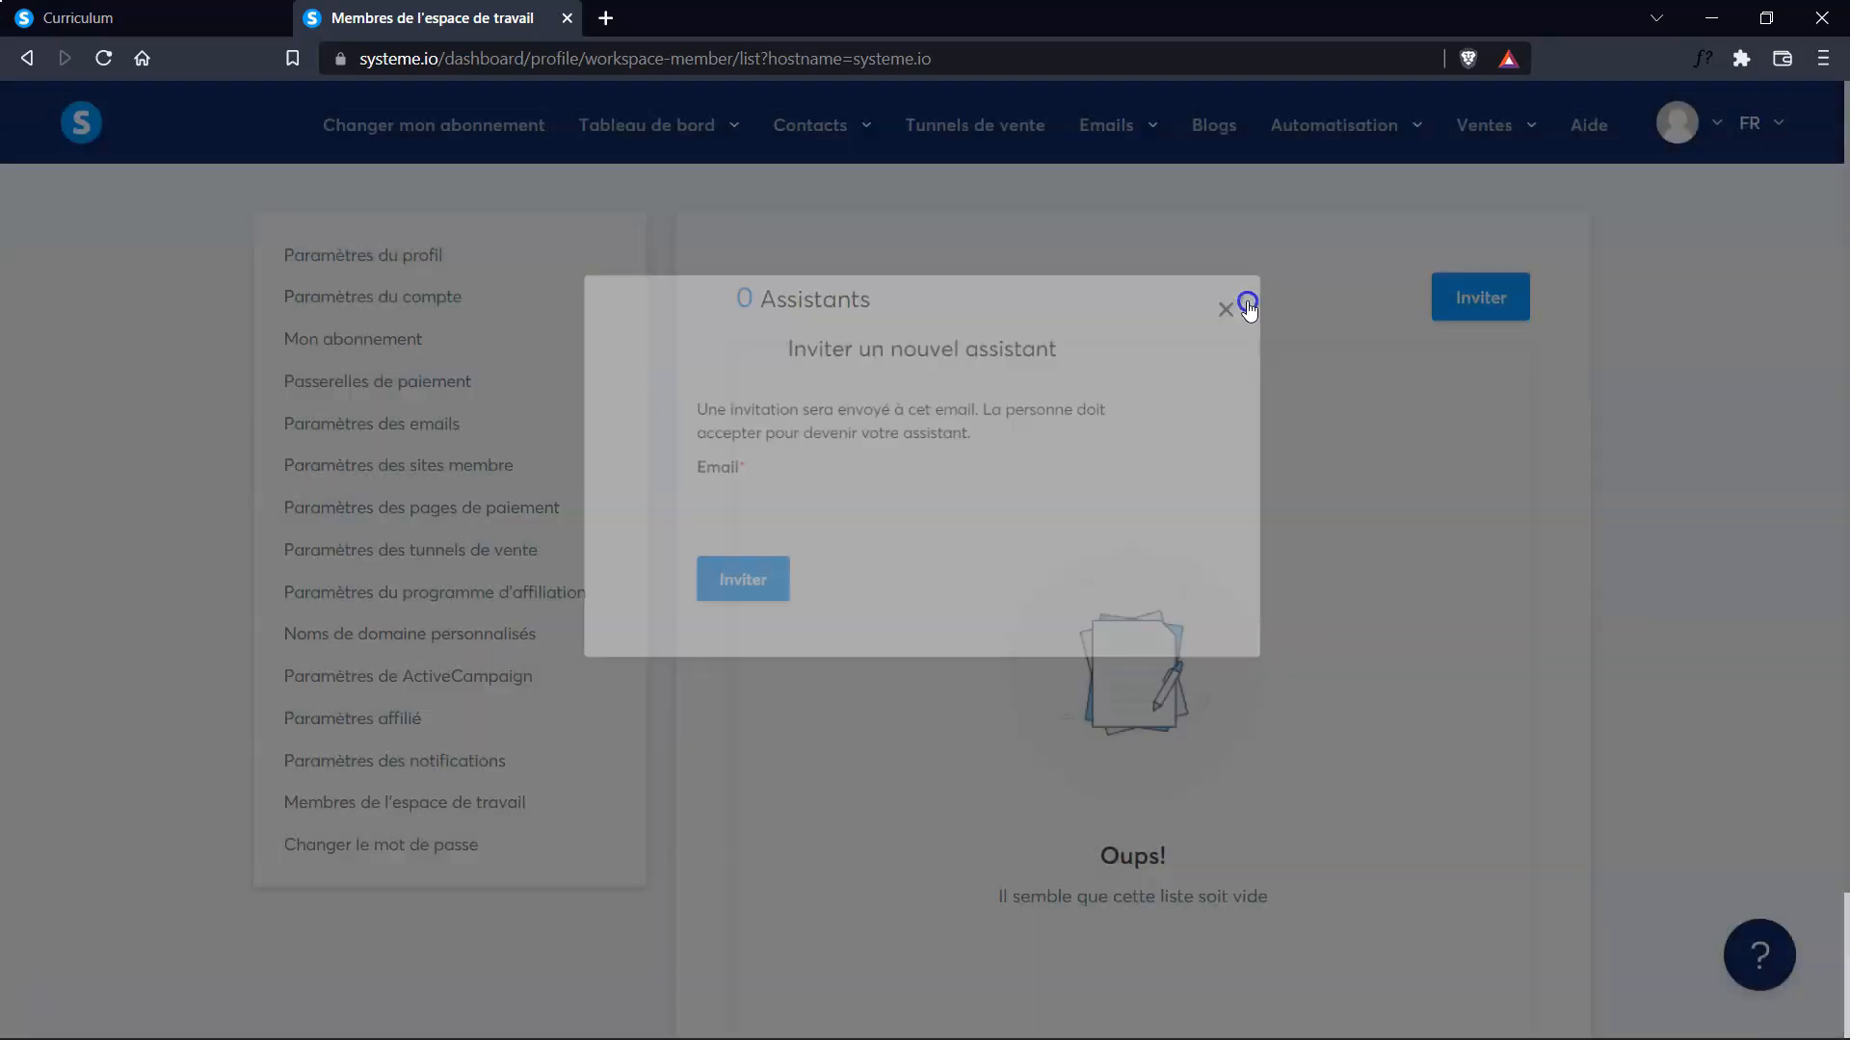
Open the Tableau de bord page and look over its new contacts and total sales charts
left_click(1224, 672)
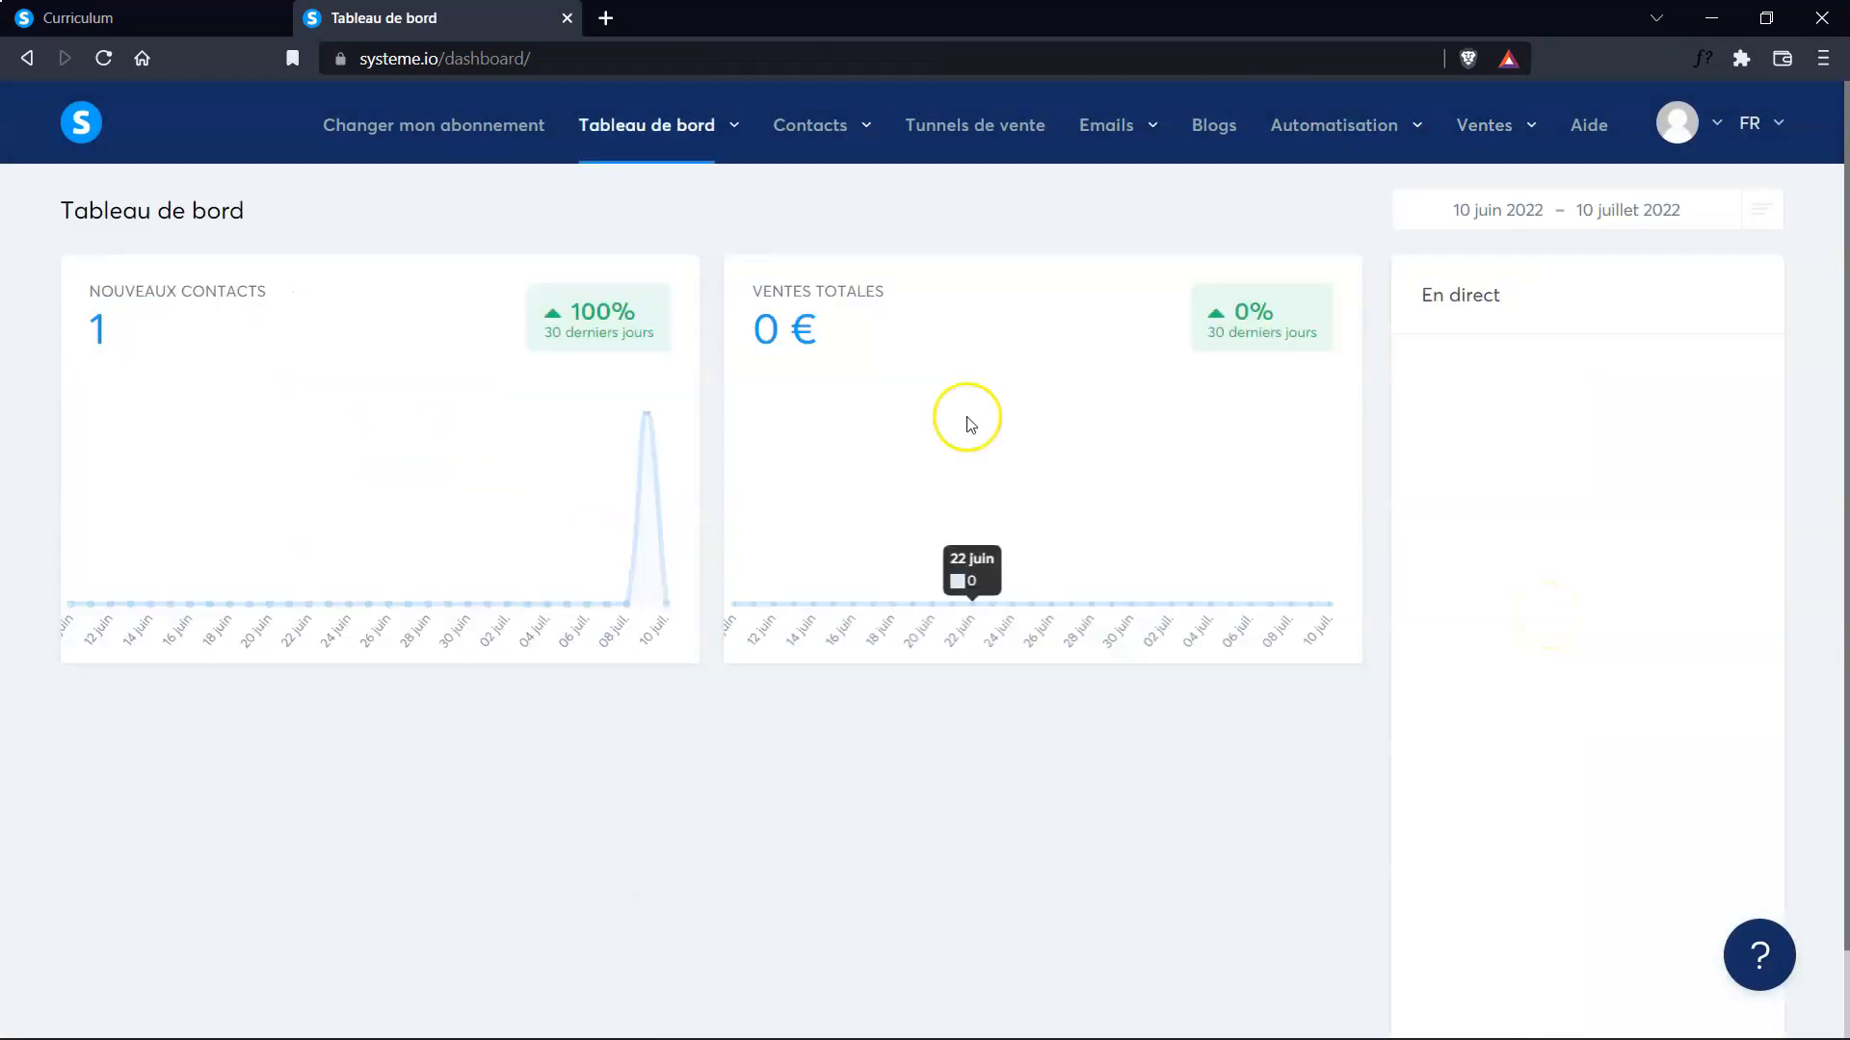
mouse_move(761, 127)
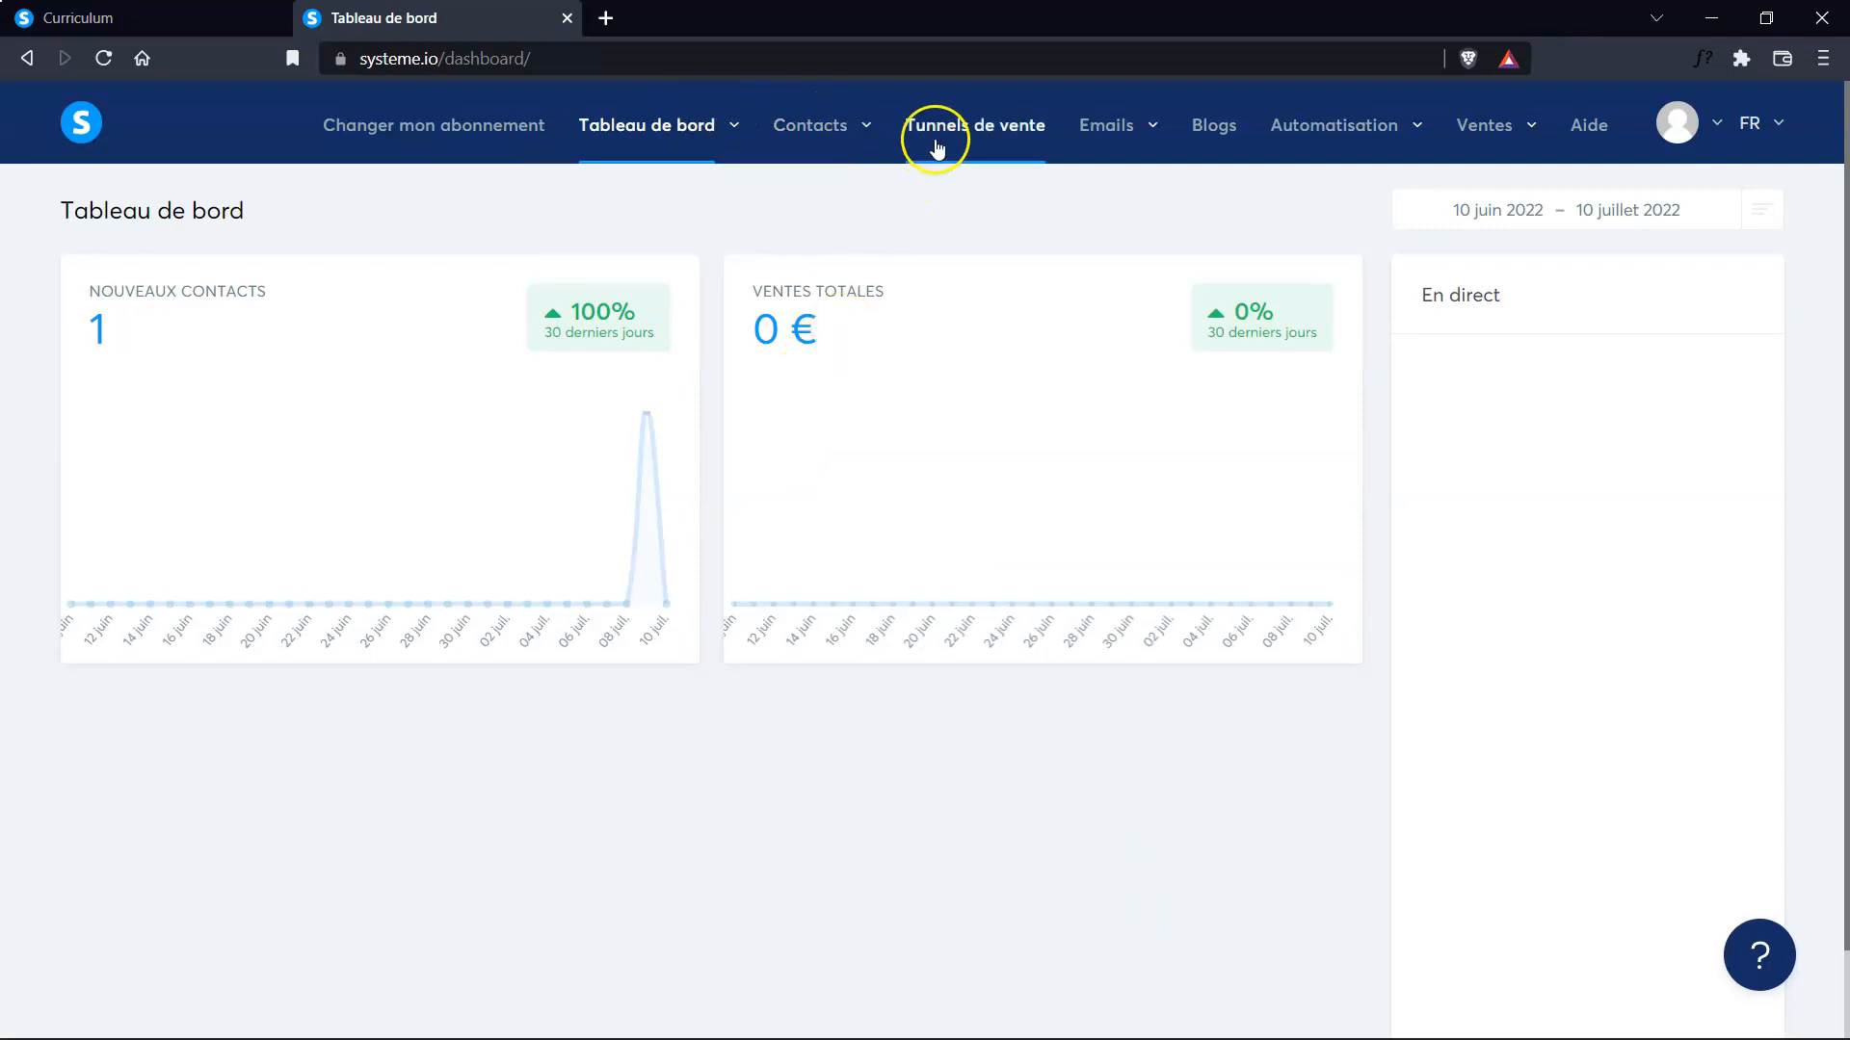
mouse_move(824, 138)
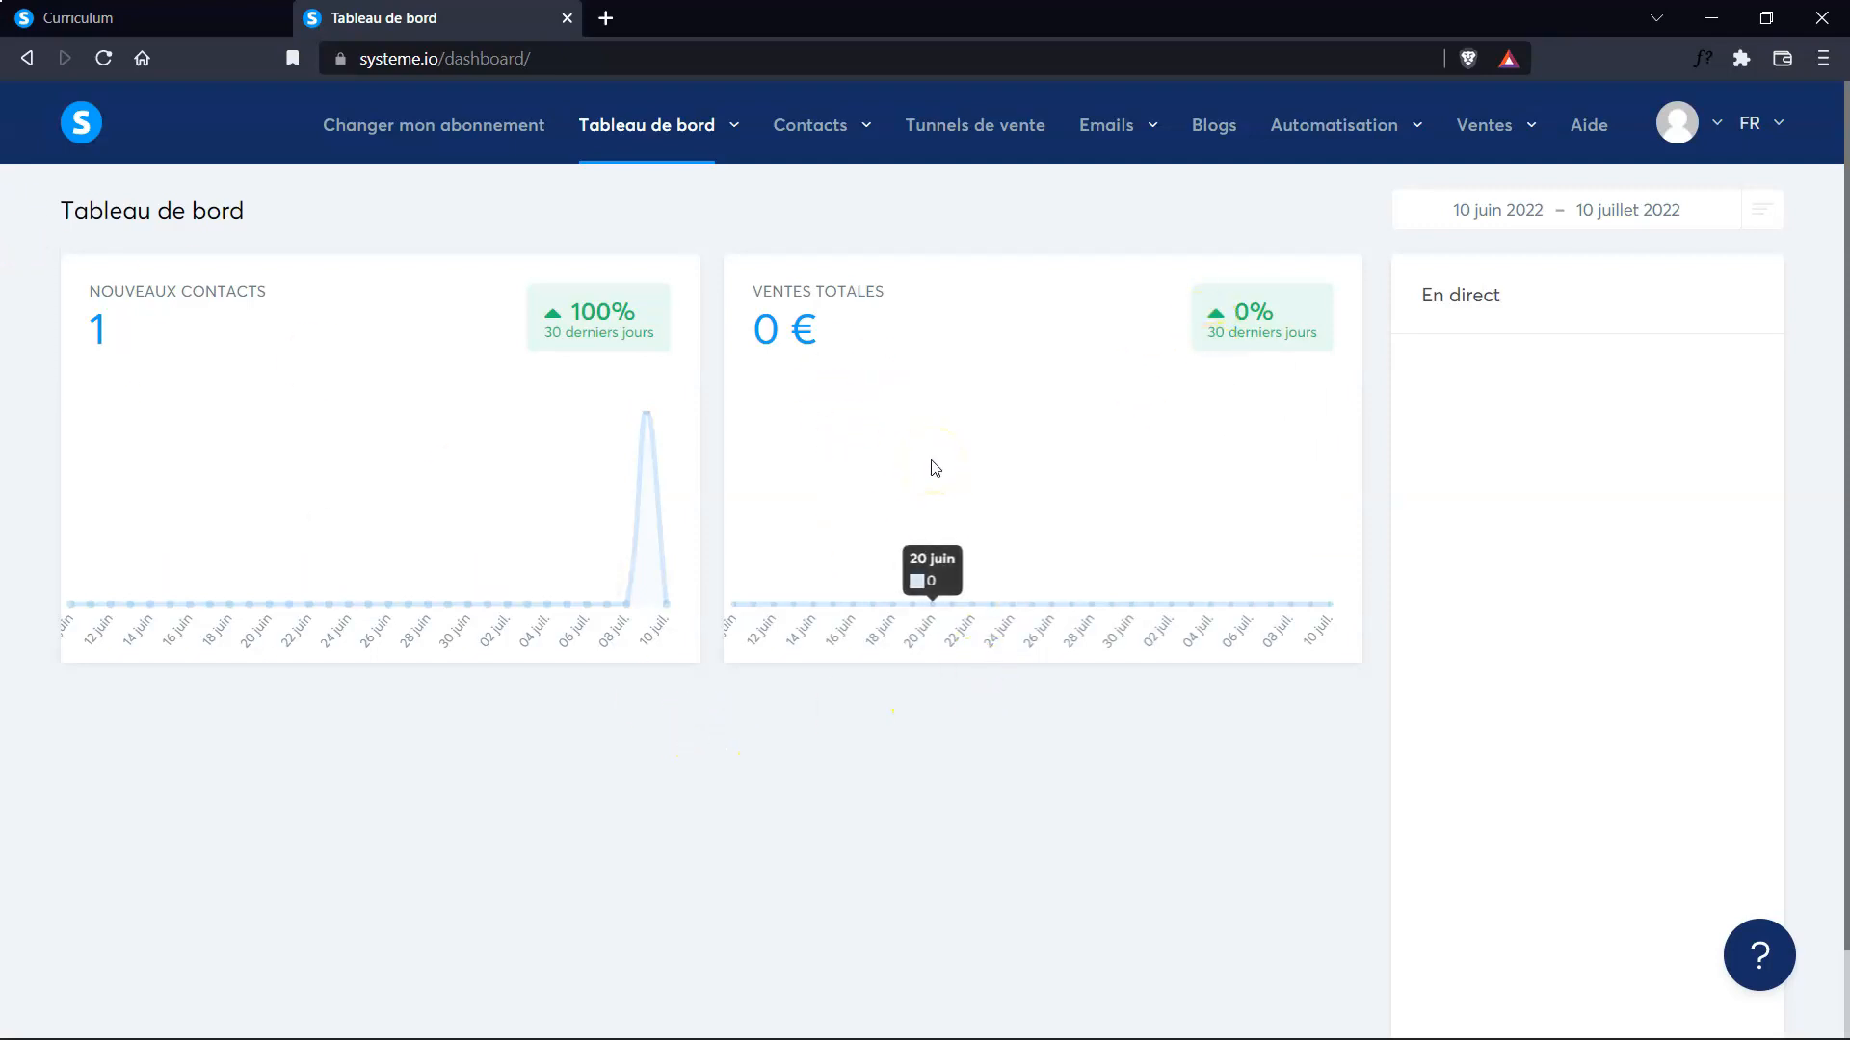
scroll(1002, 798, "down", 1)
scroll(1005, 801, "up", 1)
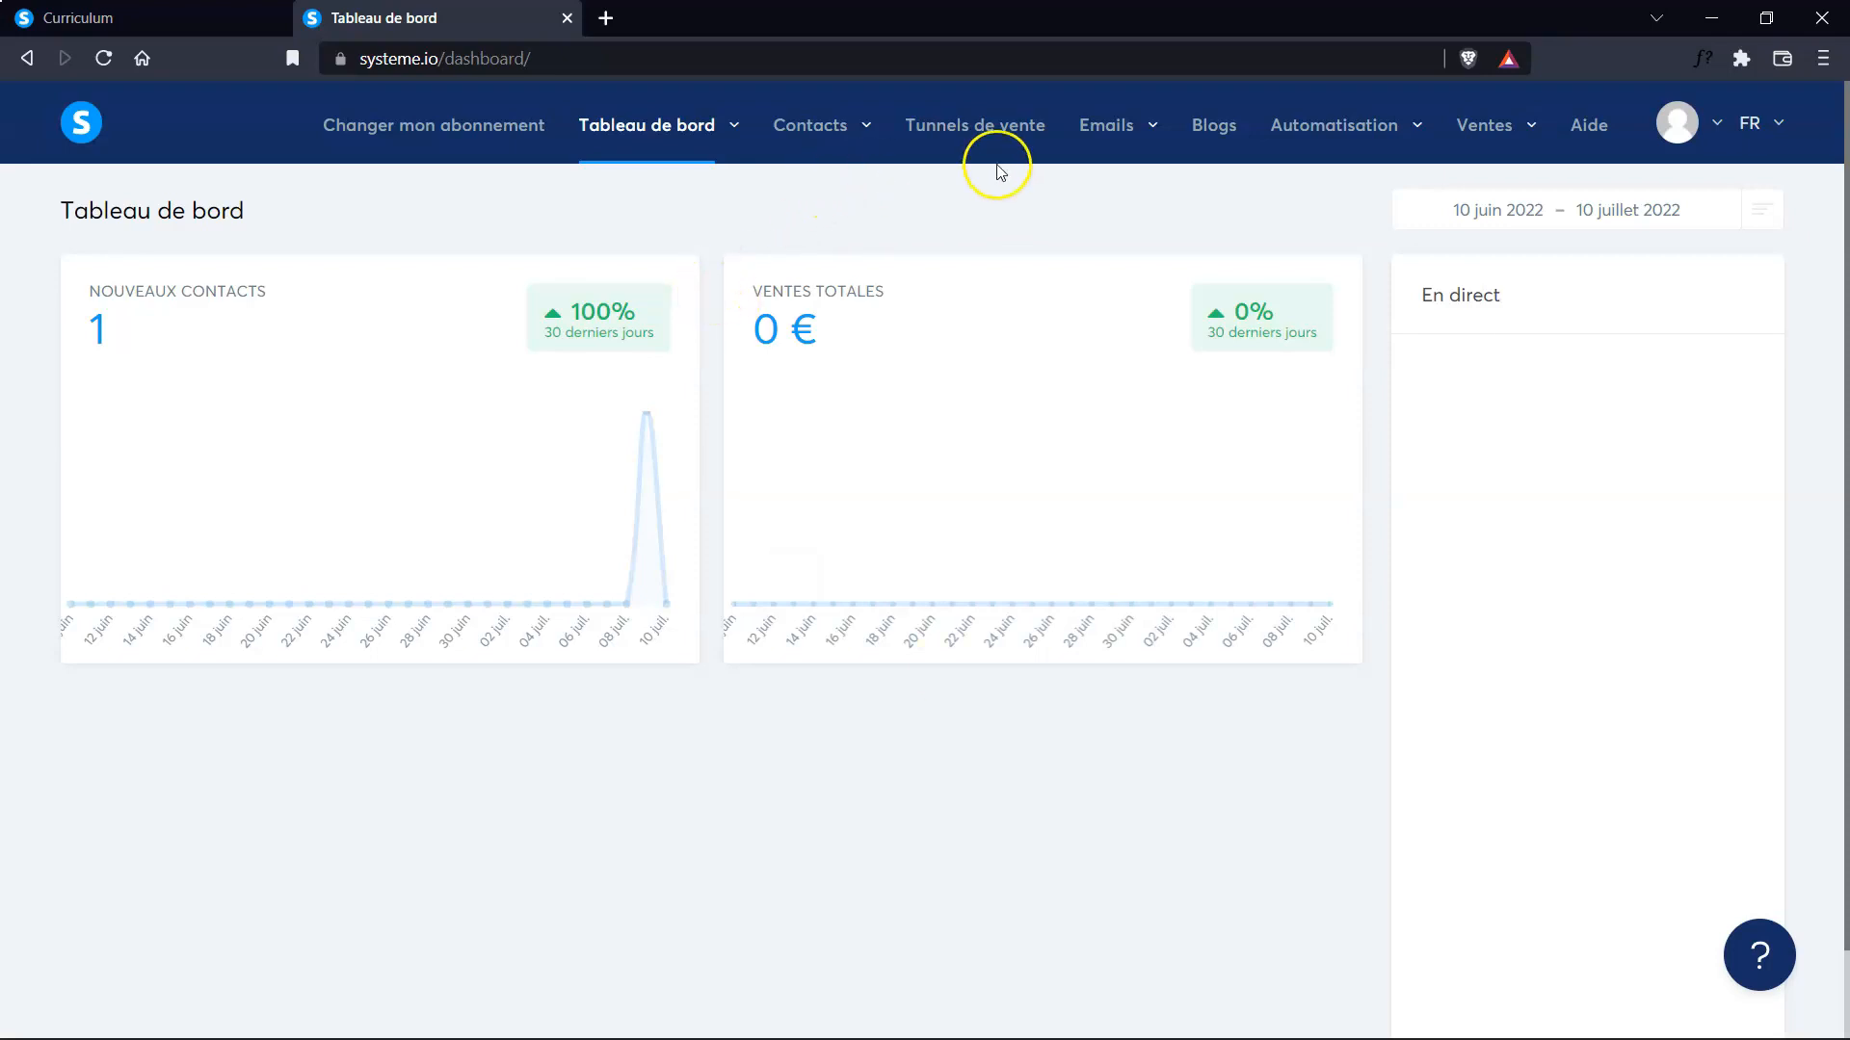
View the list of sales funnels and the Automatisation options, and return to the Tableau de bord page
left_click(980, 137)
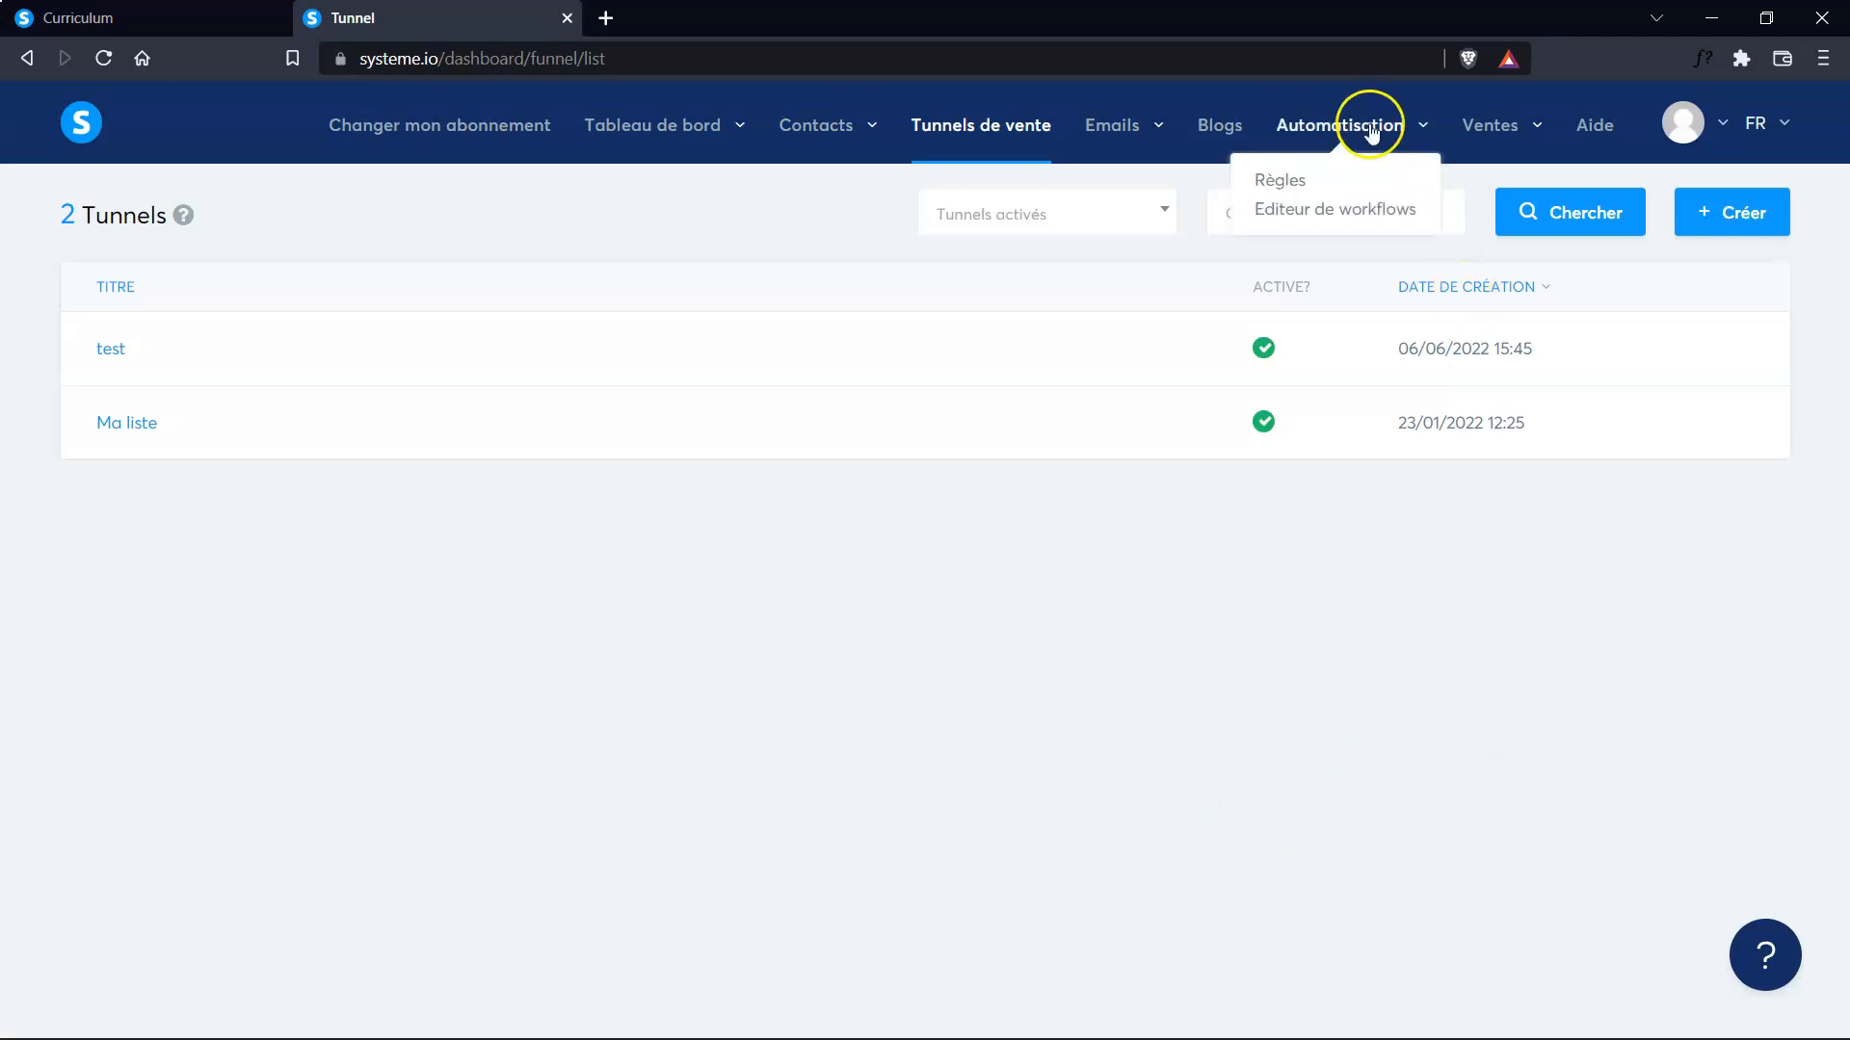
mouse_move(1490, 120)
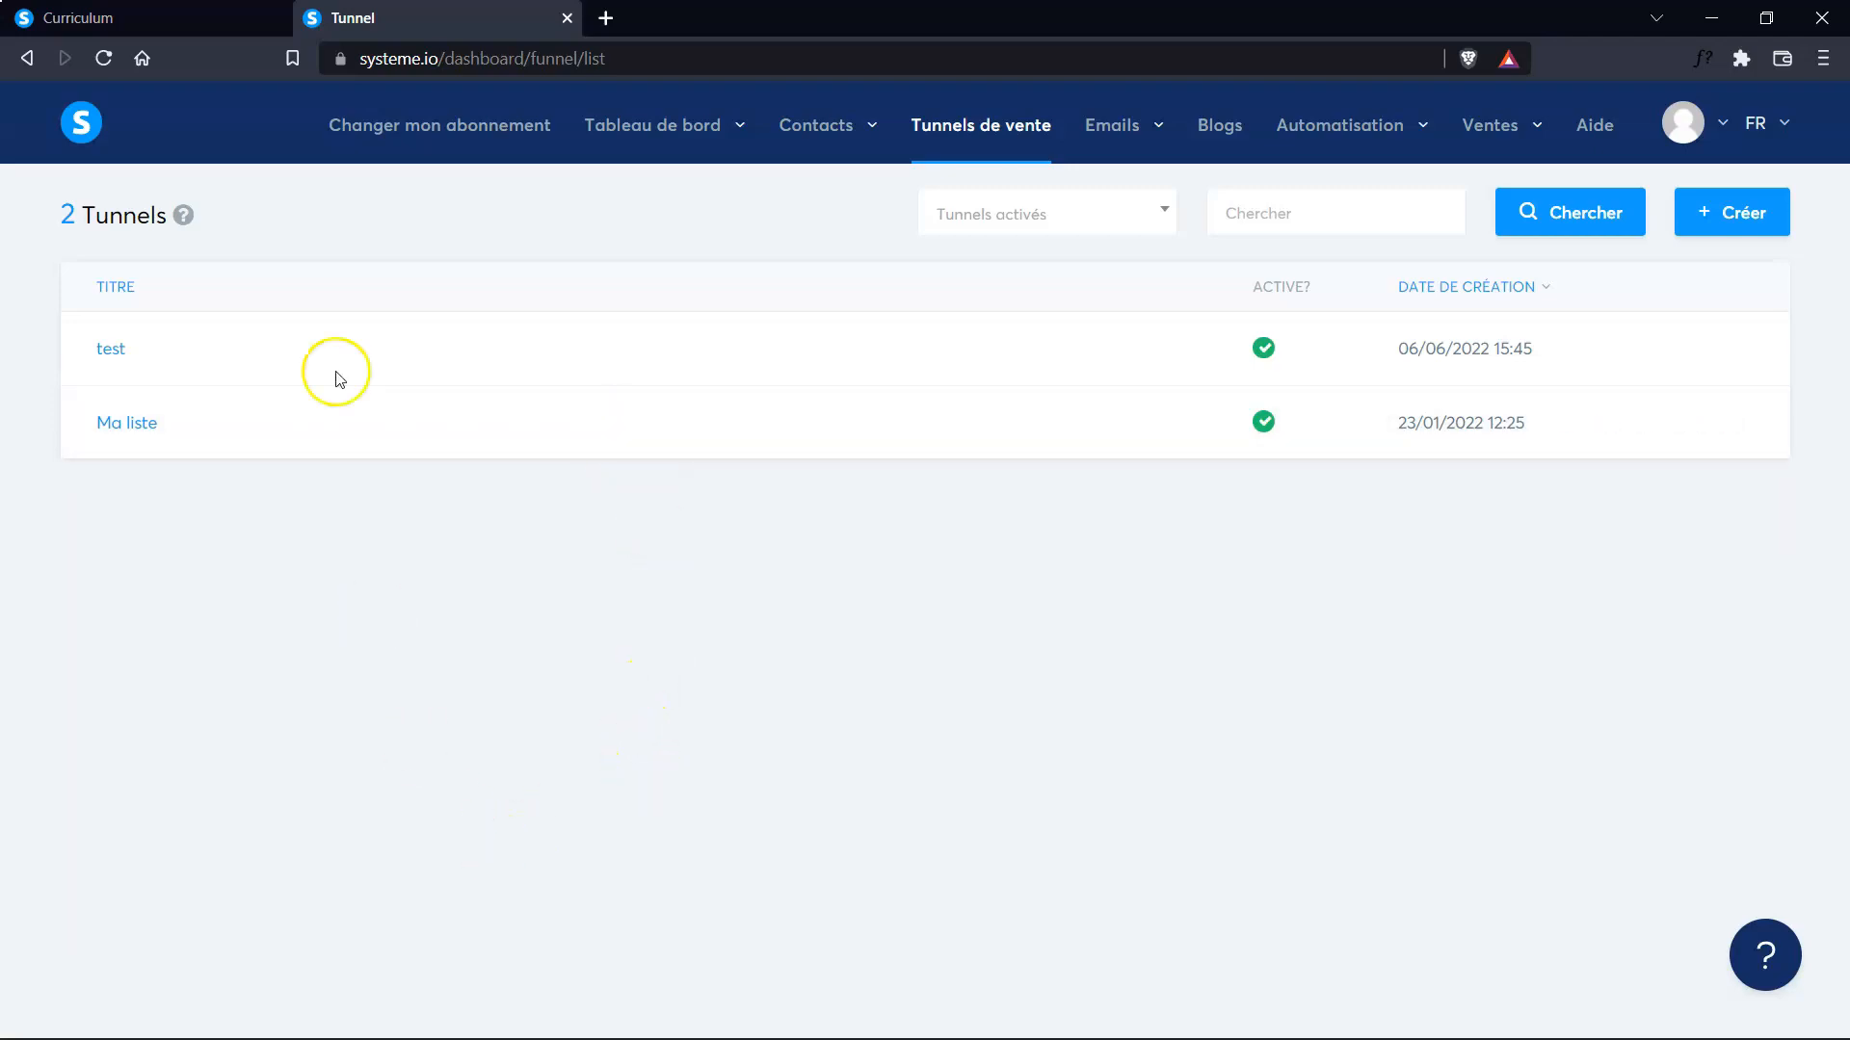
mouse_move(737, 125)
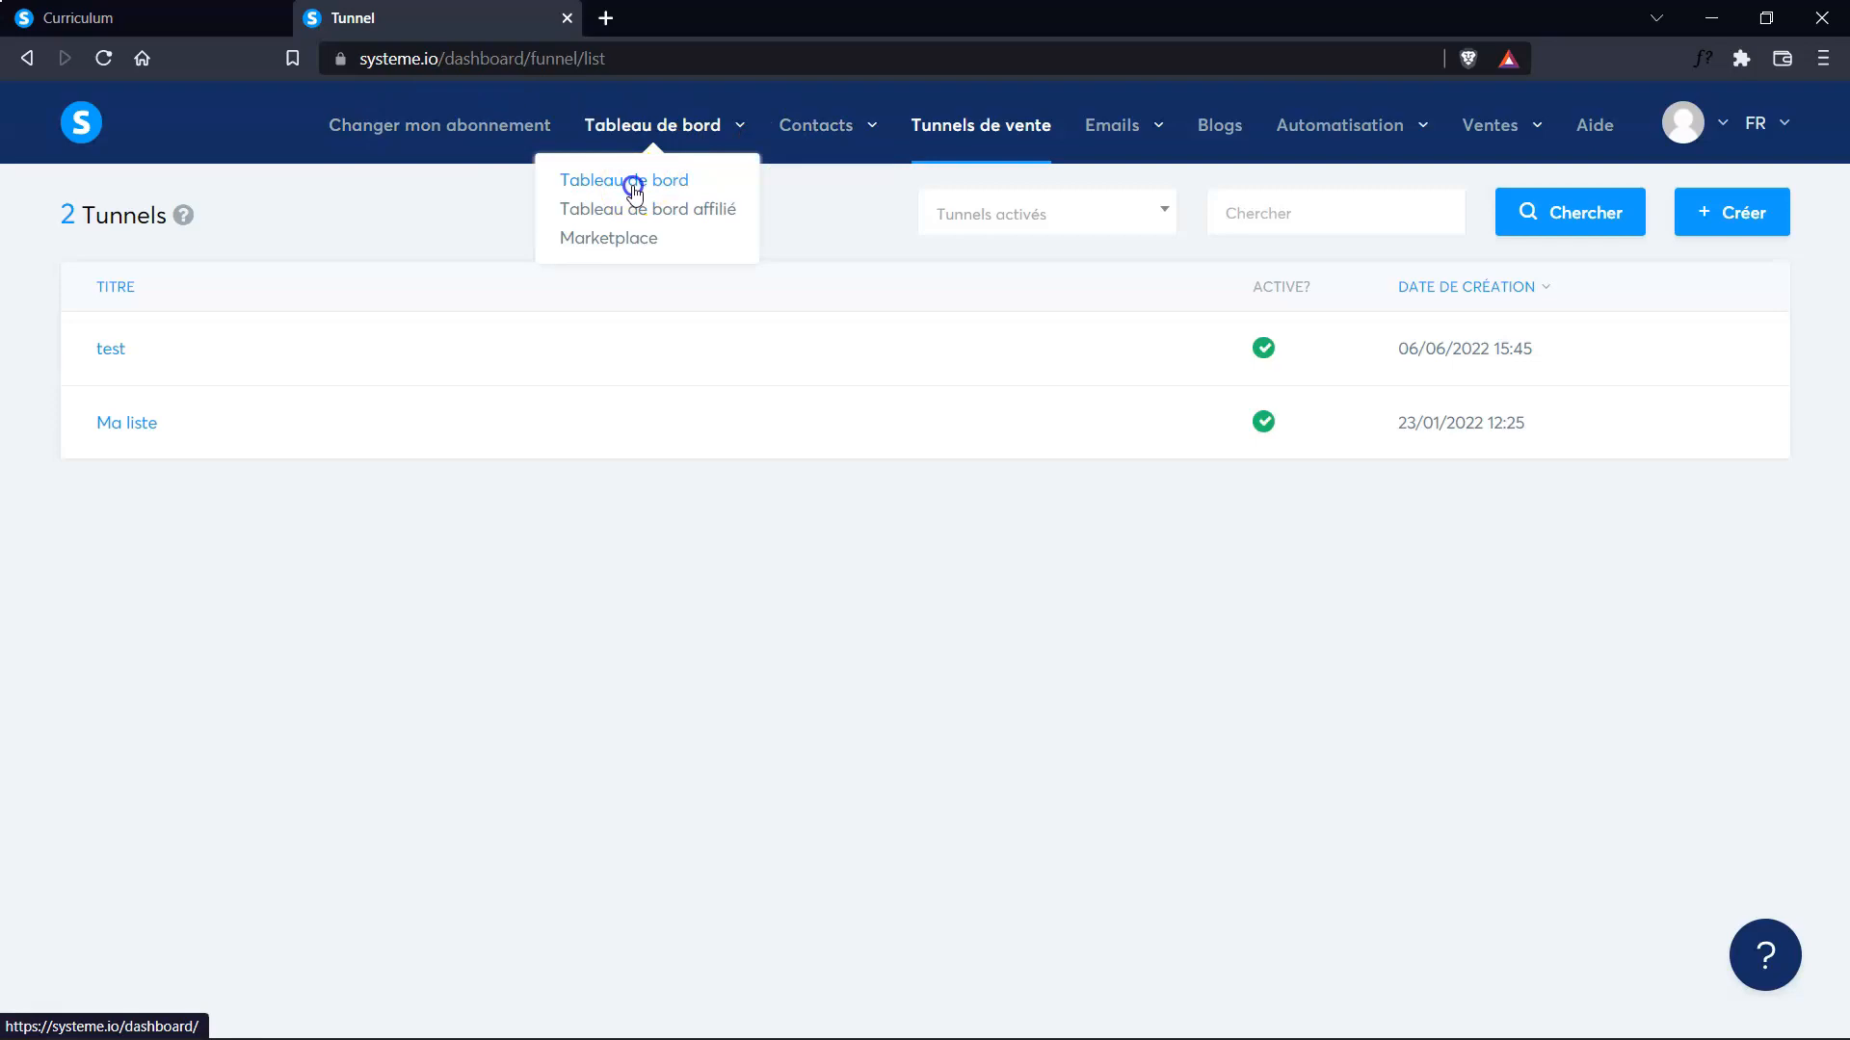
left_click(653, 177)
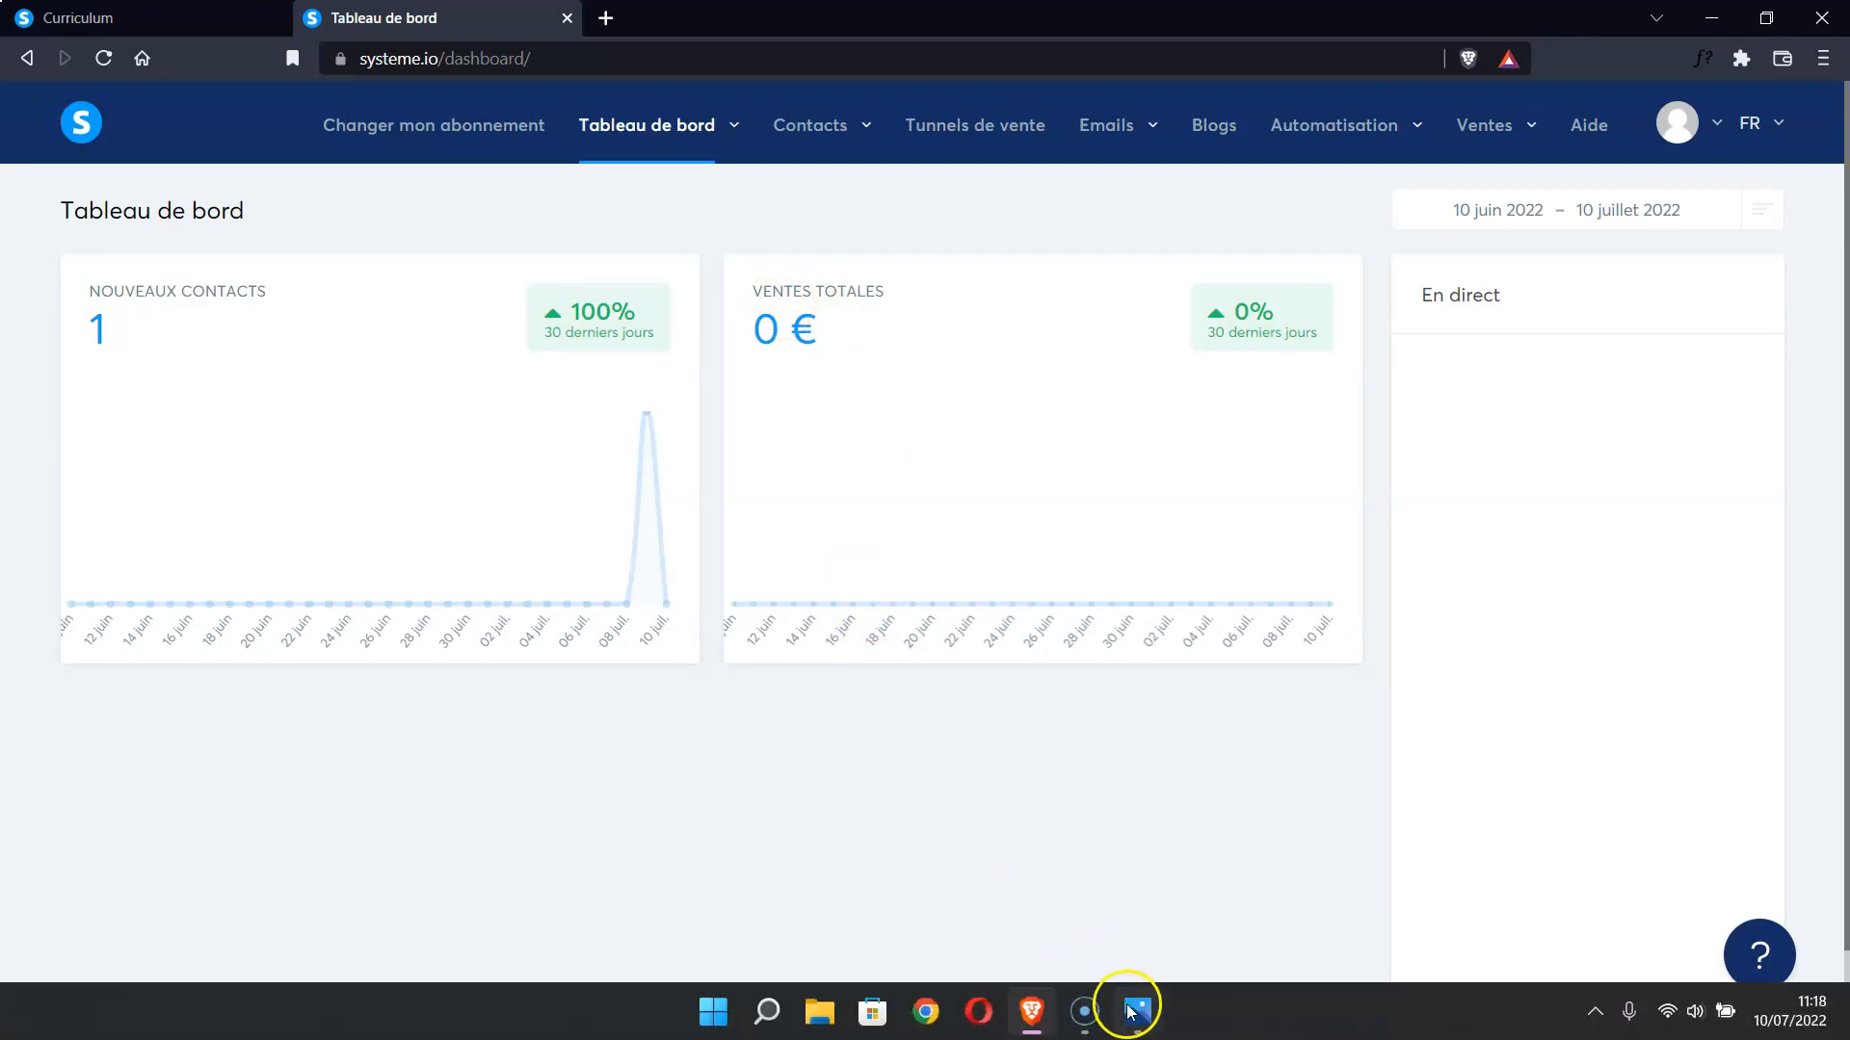
Switch to the Photos window showing the image Roadmap systeme.io.jpg
mouse_move(1137, 1019)
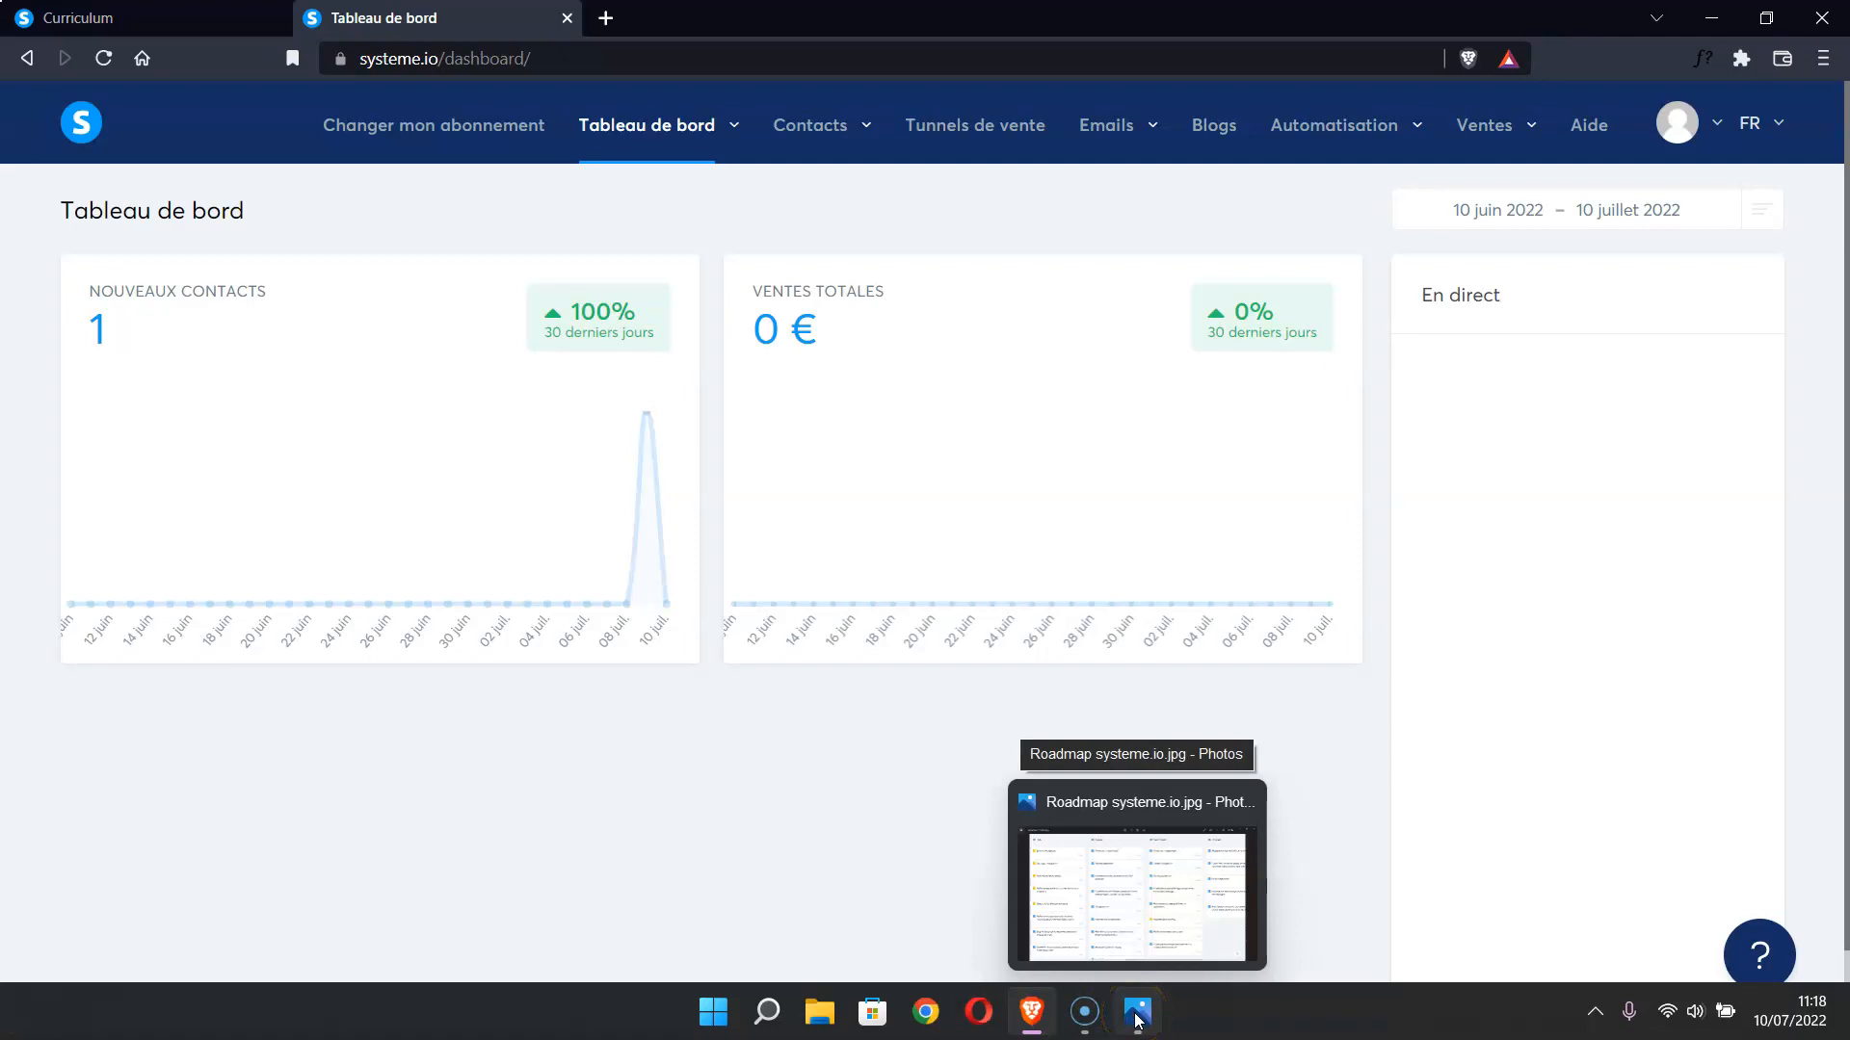
left_click(1140, 1018)
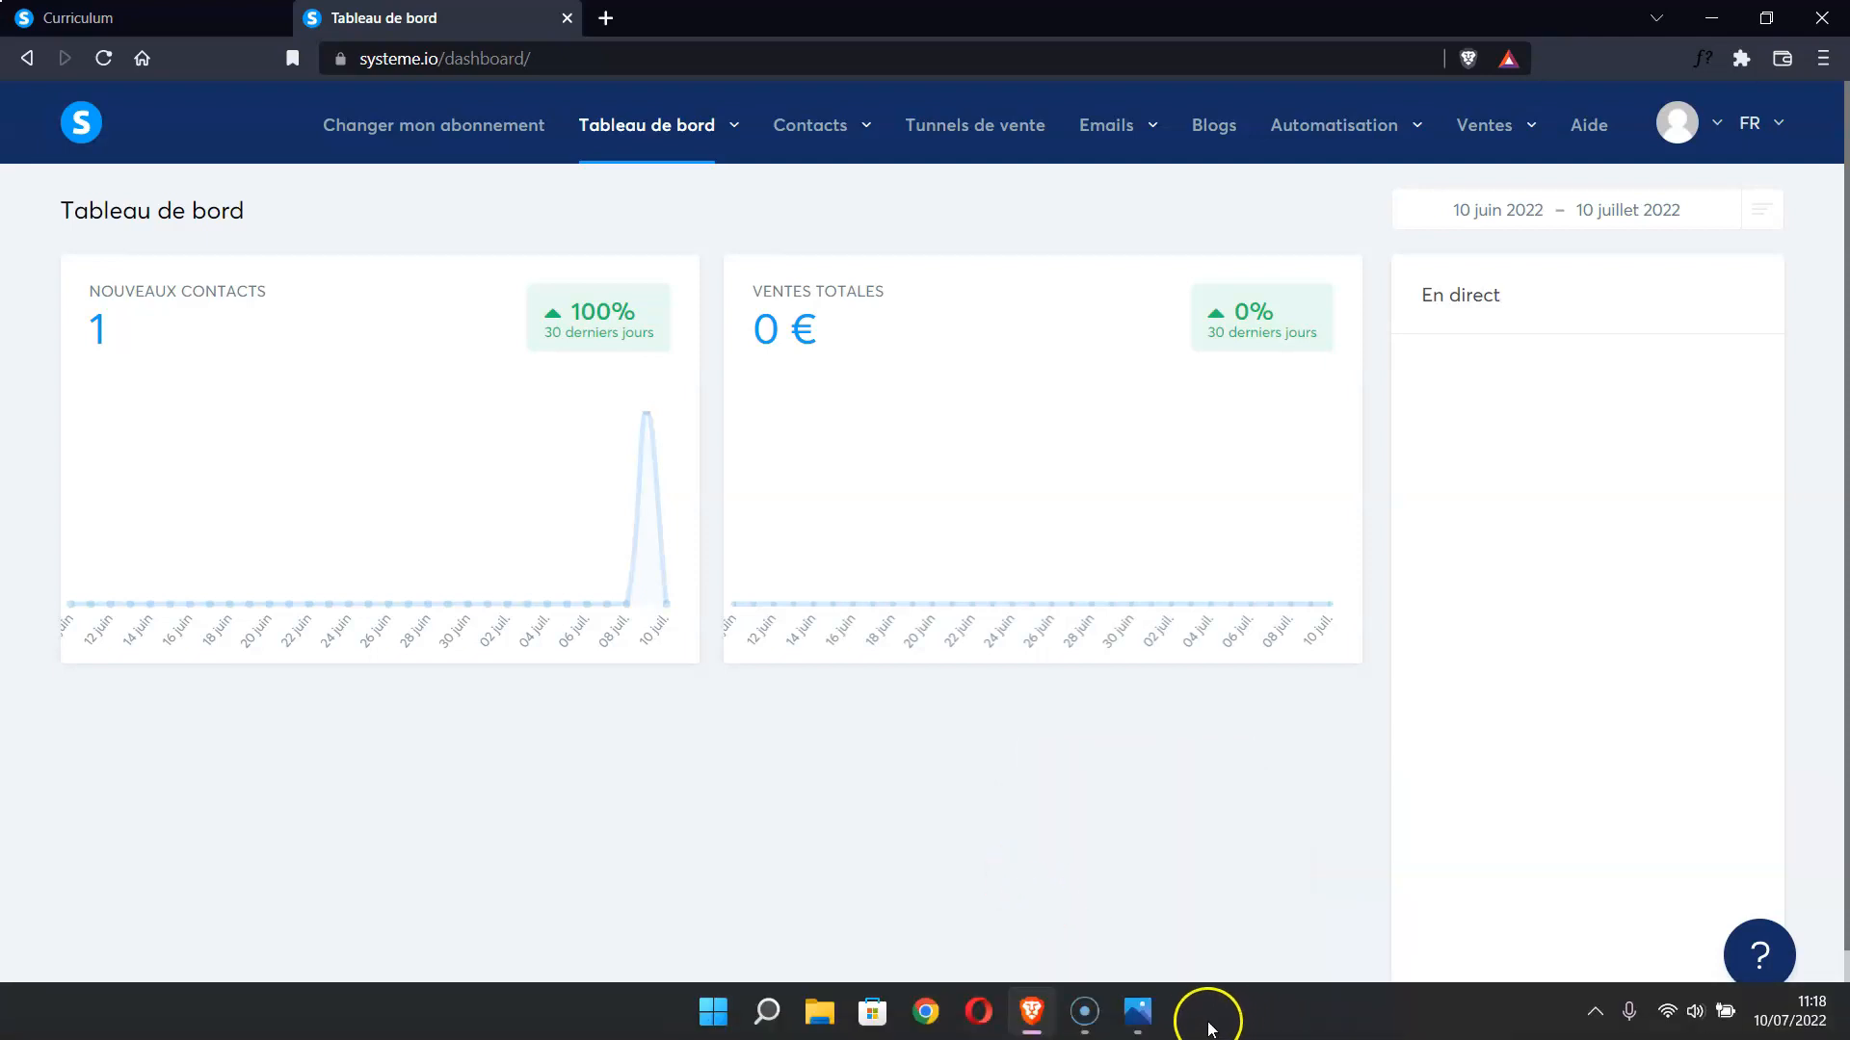
left_click(1140, 1024)
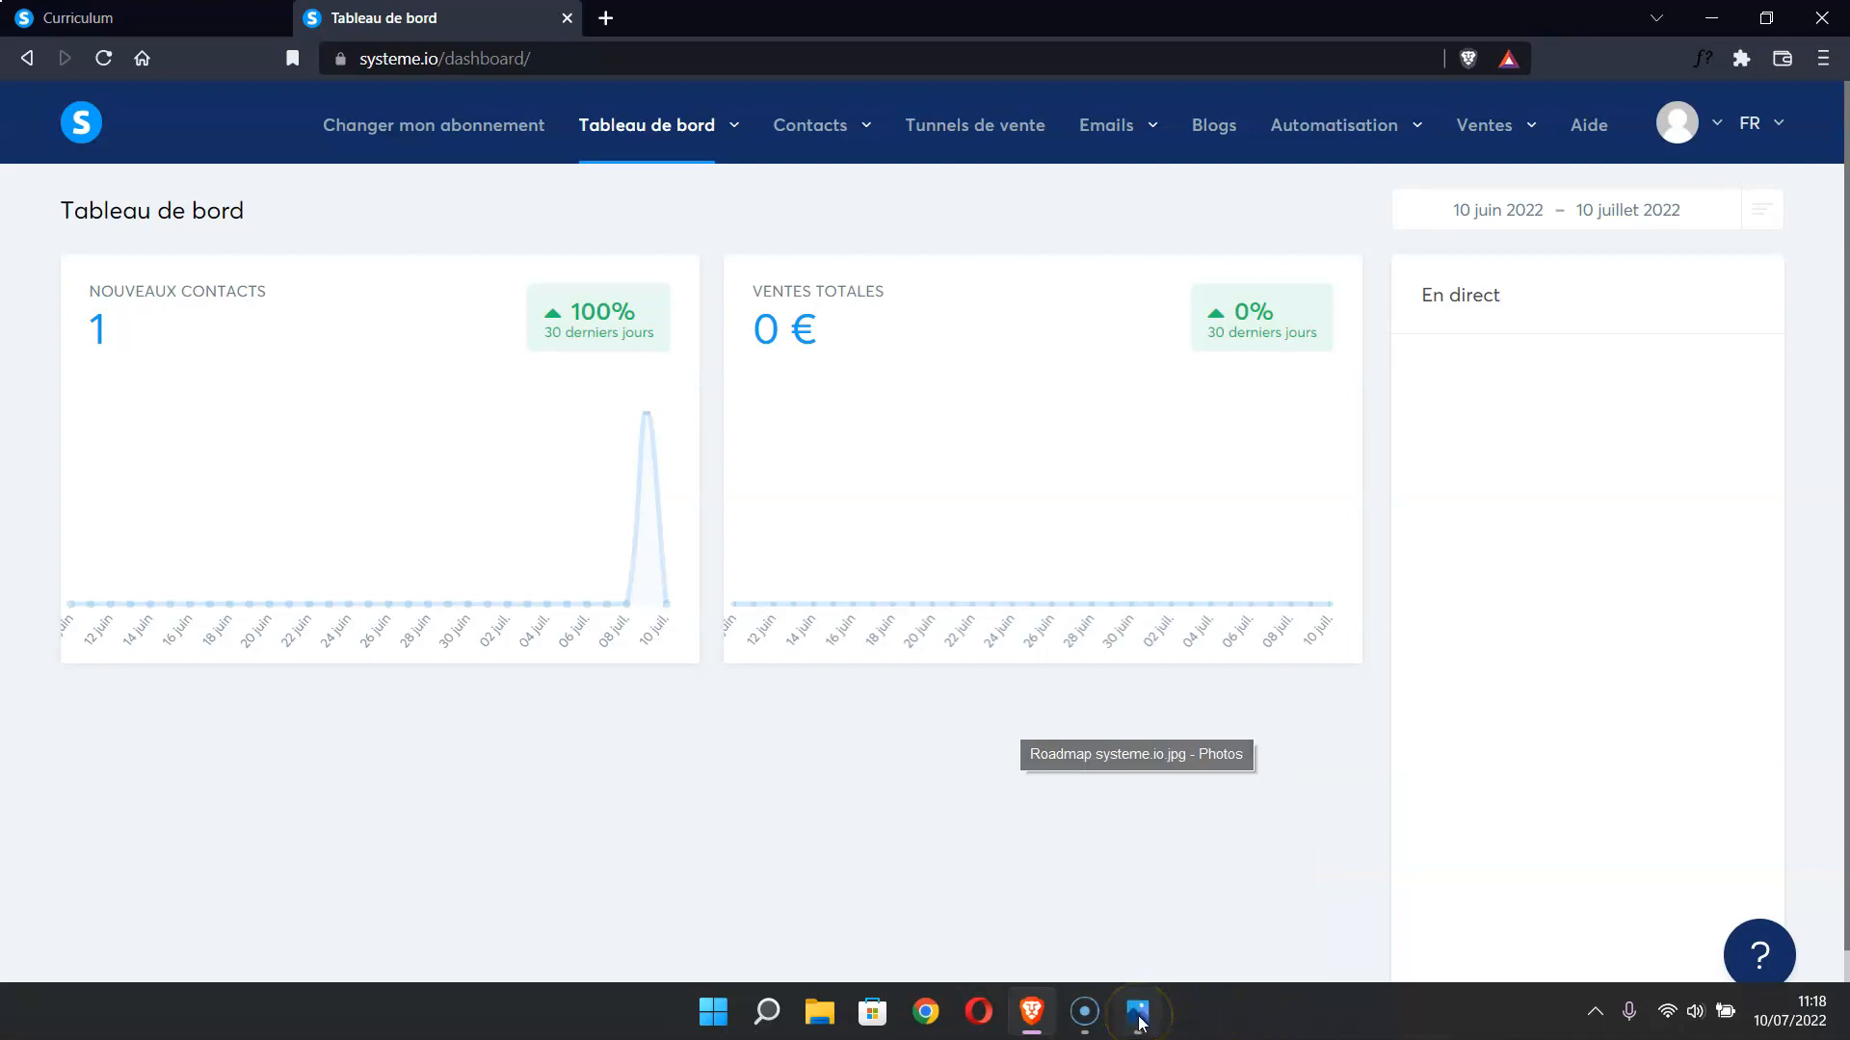